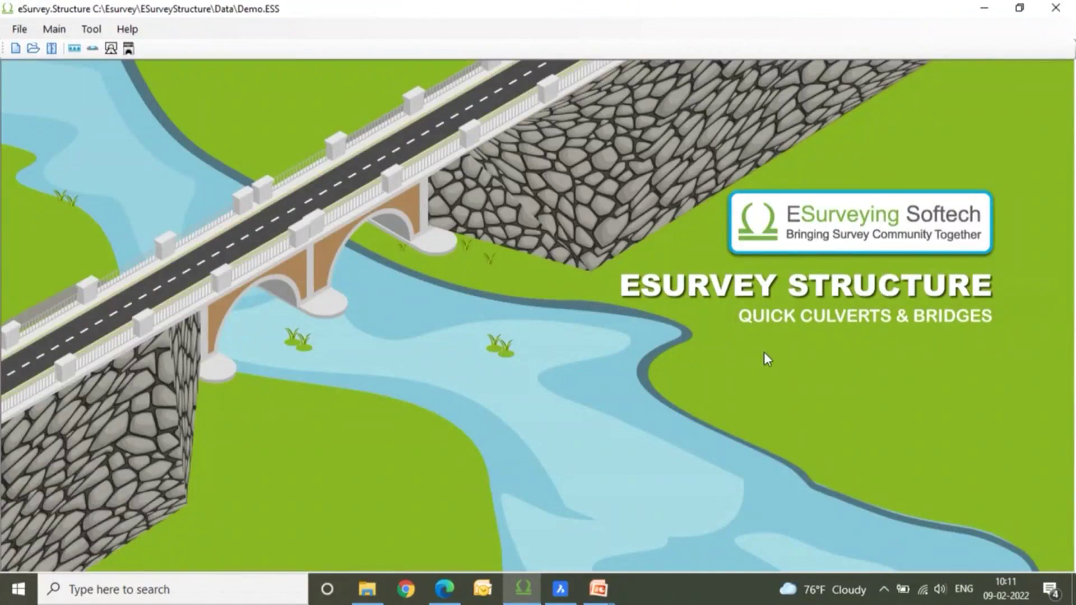
# Start pipe culvert drafting and review the road defaults for the PMGSY, 2LANE and 4LANE roads.
pyautogui.click(74, 49)
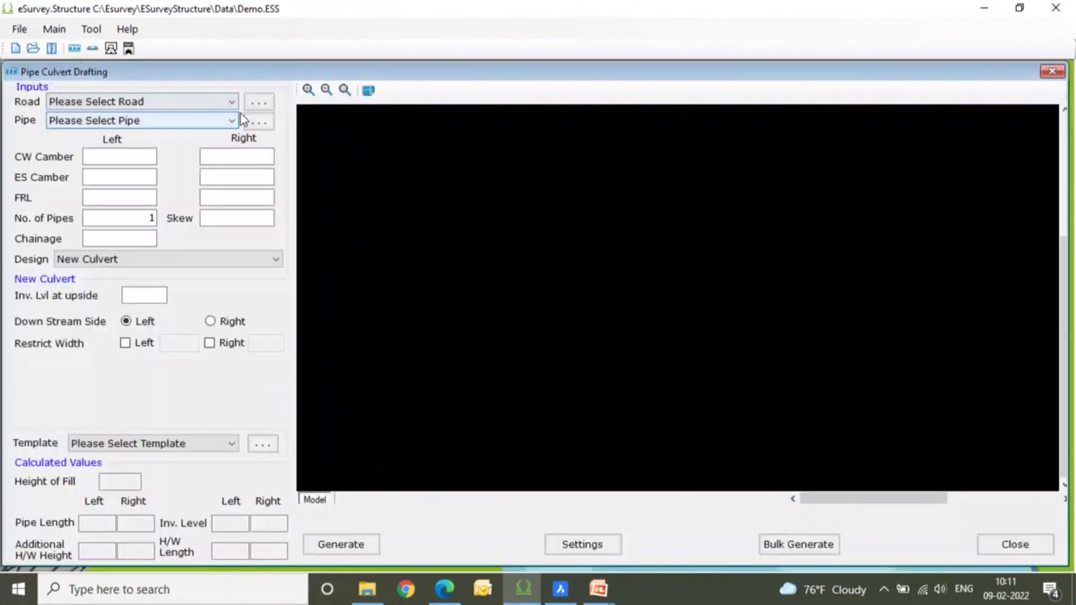
pyautogui.click(269, 104)
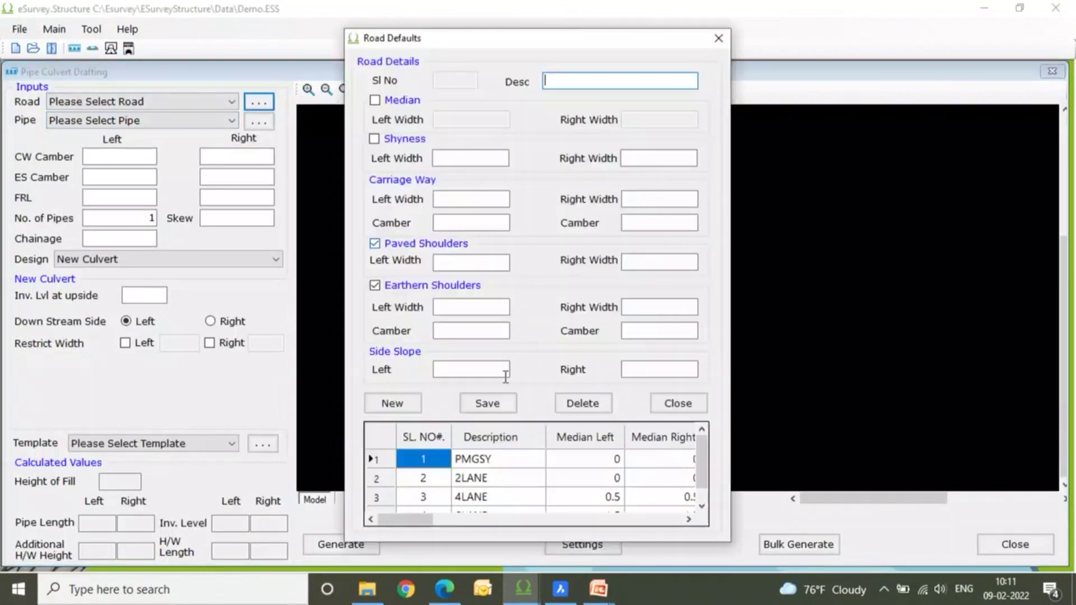
pyautogui.click(474, 463)
pyautogui.click(475, 478)
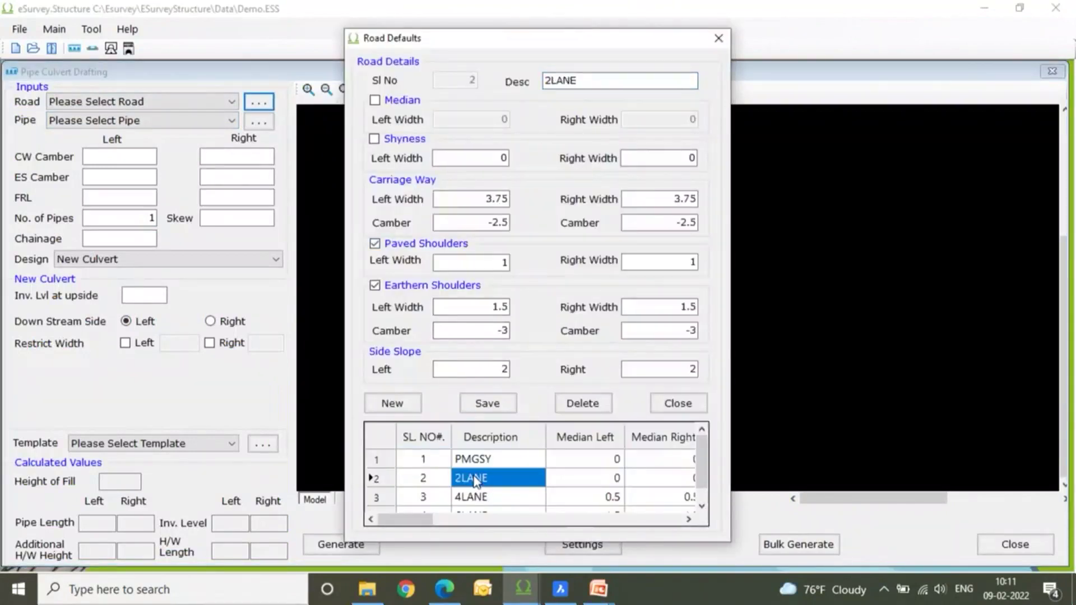
pyautogui.click(476, 496)
pyautogui.click(479, 480)
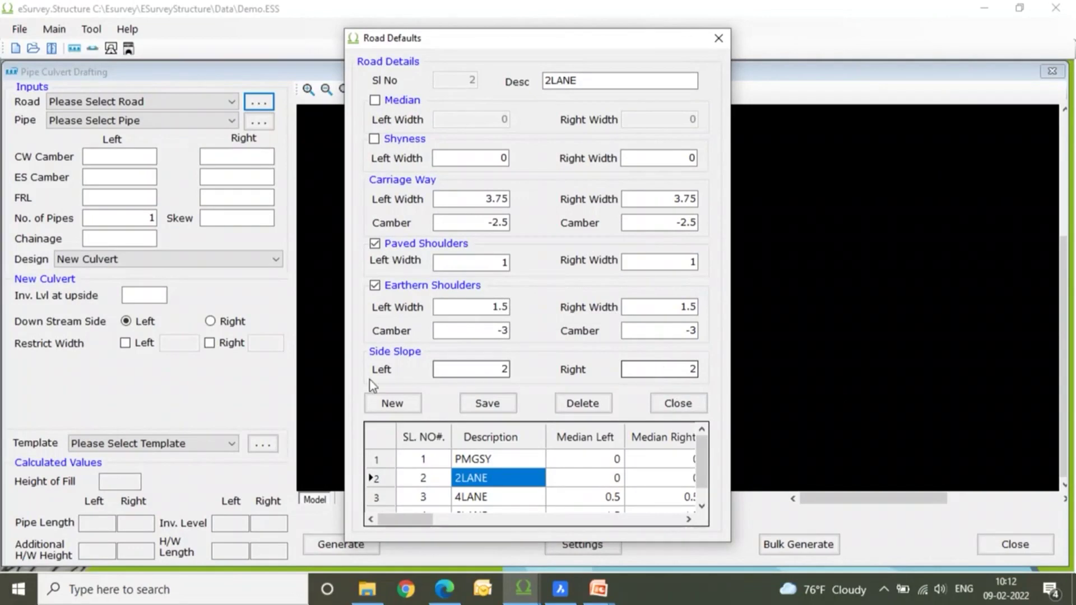
pyautogui.scroll(-1, 494, 468)
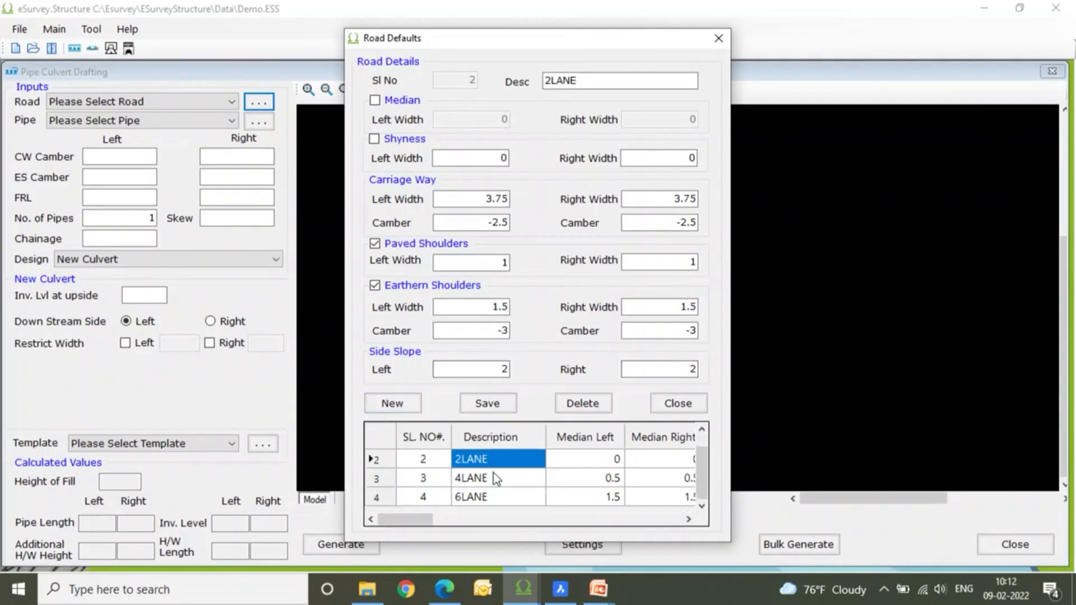
pyautogui.scroll(1, 497, 477)
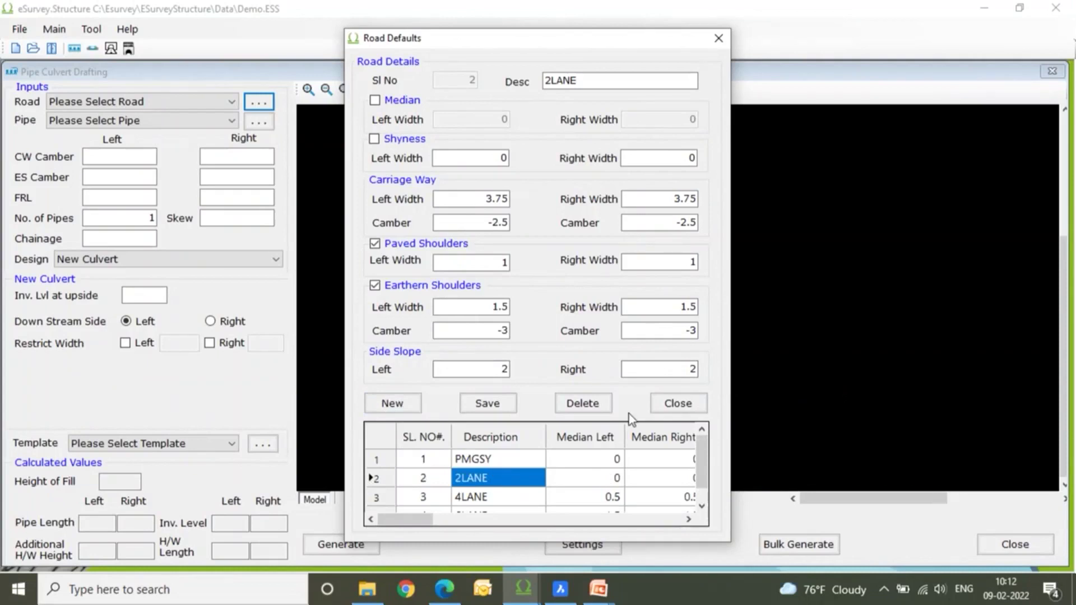
pyautogui.click(661, 412)
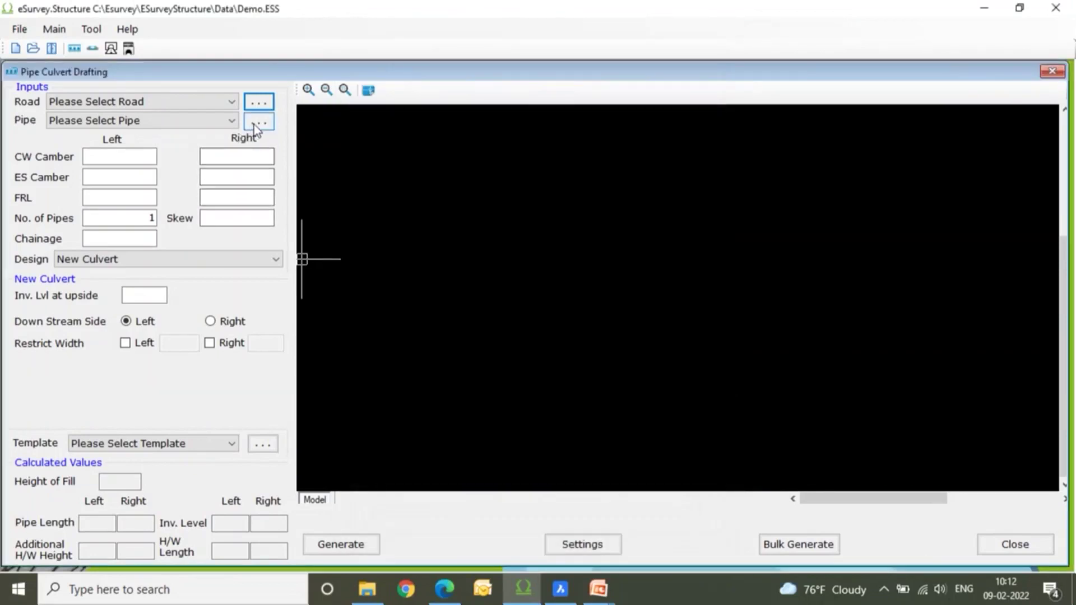
# Review the pipe details of the NP4 900MM pipe, including its dimensions and bedding values.
pyautogui.click(254, 124)
pyautogui.click(413, 413)
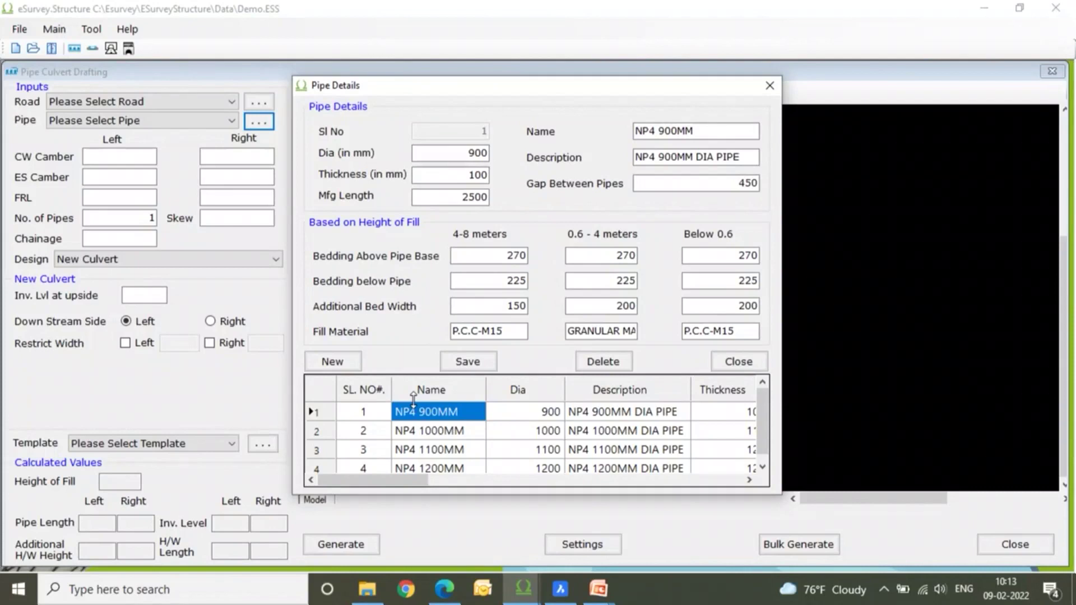
pyautogui.click(739, 362)
# Enable the RCC Pillar and Guard Stone options in the pipe culvert settings and save the changes.
pyautogui.click(598, 546)
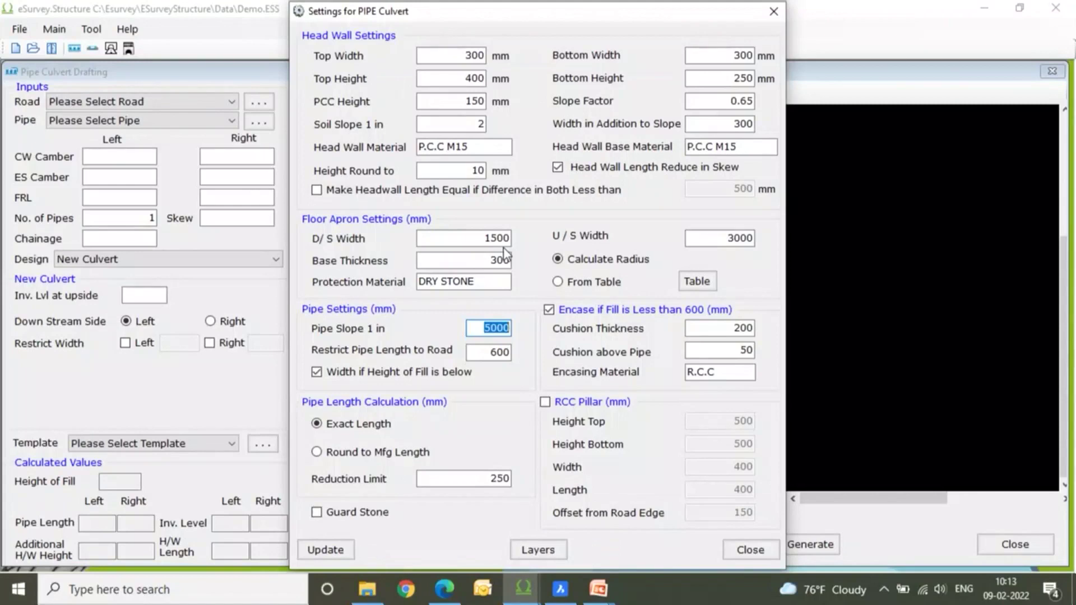
pyautogui.click(552, 399)
pyautogui.click(361, 508)
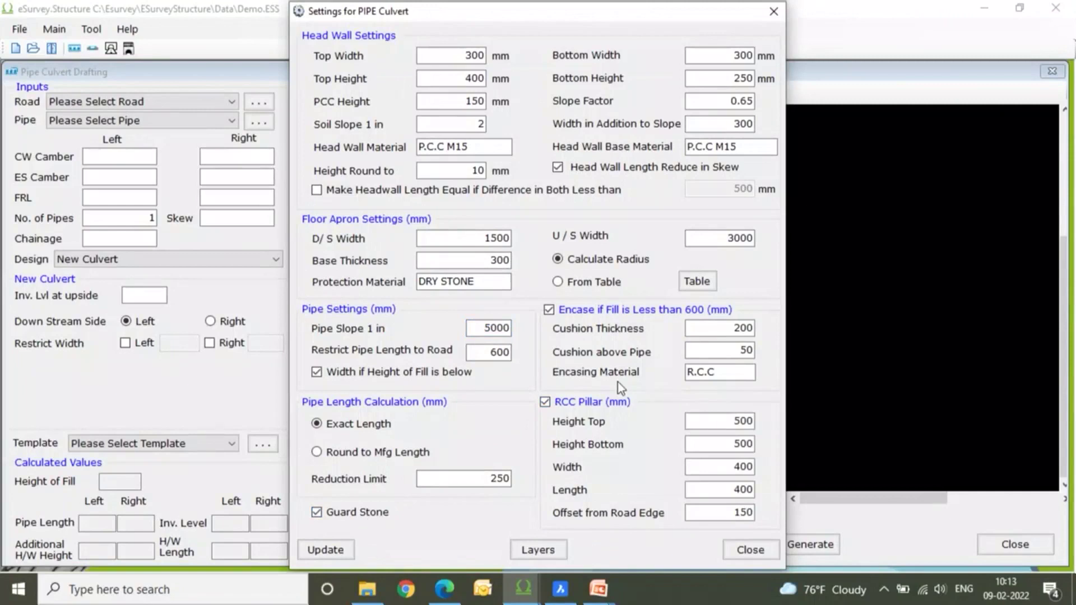
pyautogui.click(335, 549)
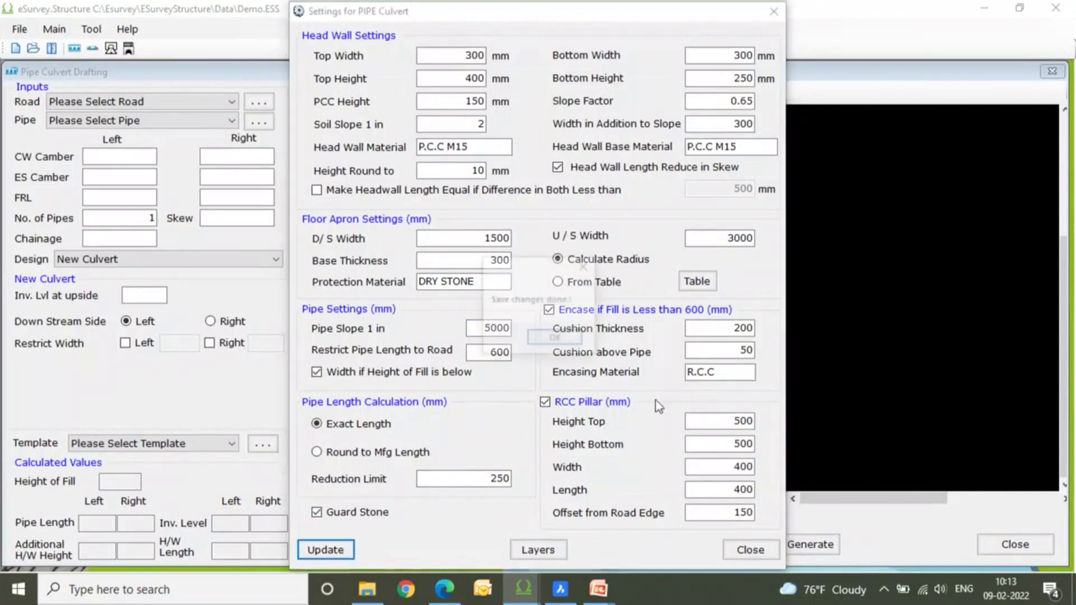
pyautogui.click(554, 338)
# Look through the colour and hatch pattern choices for the Pipe layer without changing them.
pyautogui.click(516, 548)
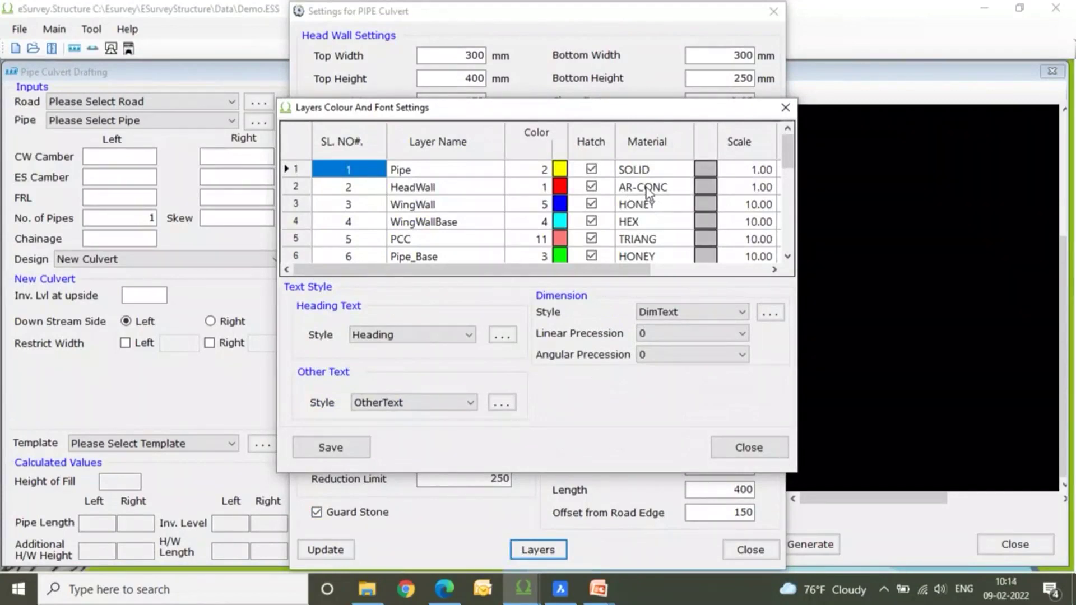
pyautogui.click(561, 174)
pyautogui.doubleClick(561, 177)
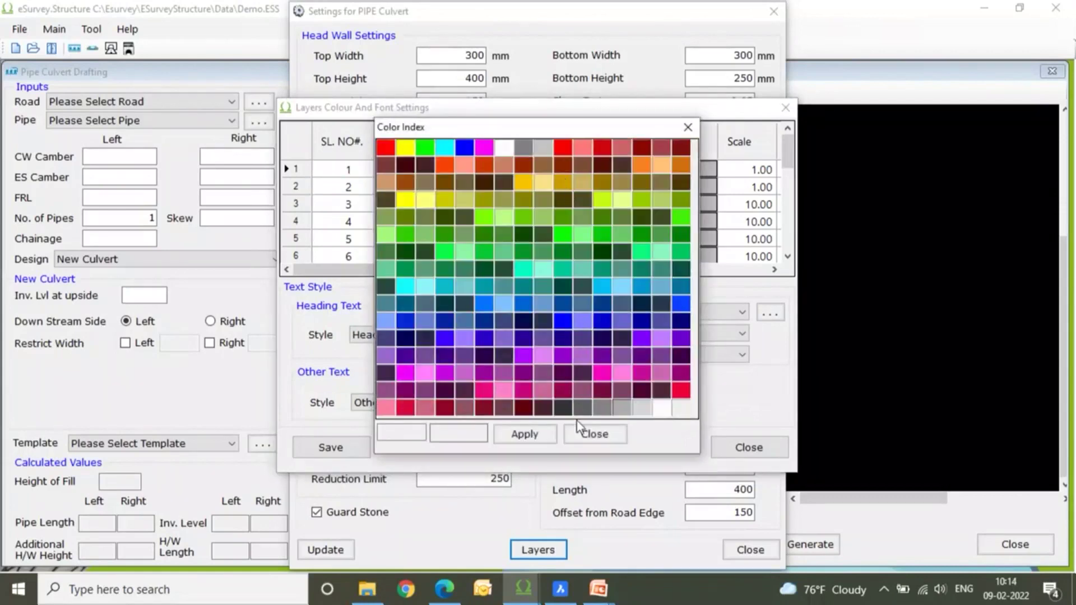
pyautogui.click(594, 434)
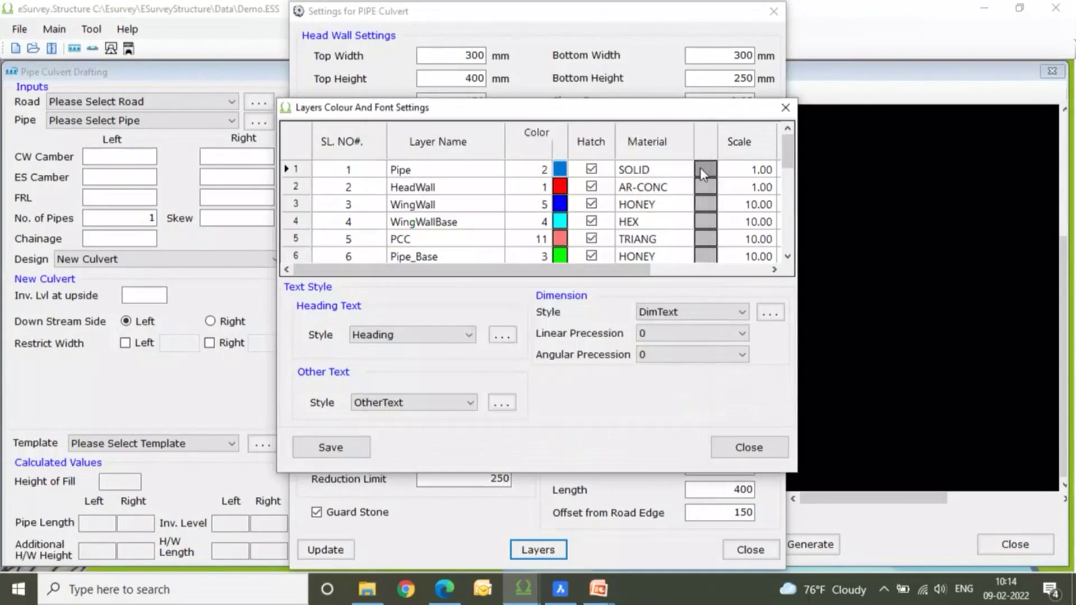
pyautogui.click(704, 169)
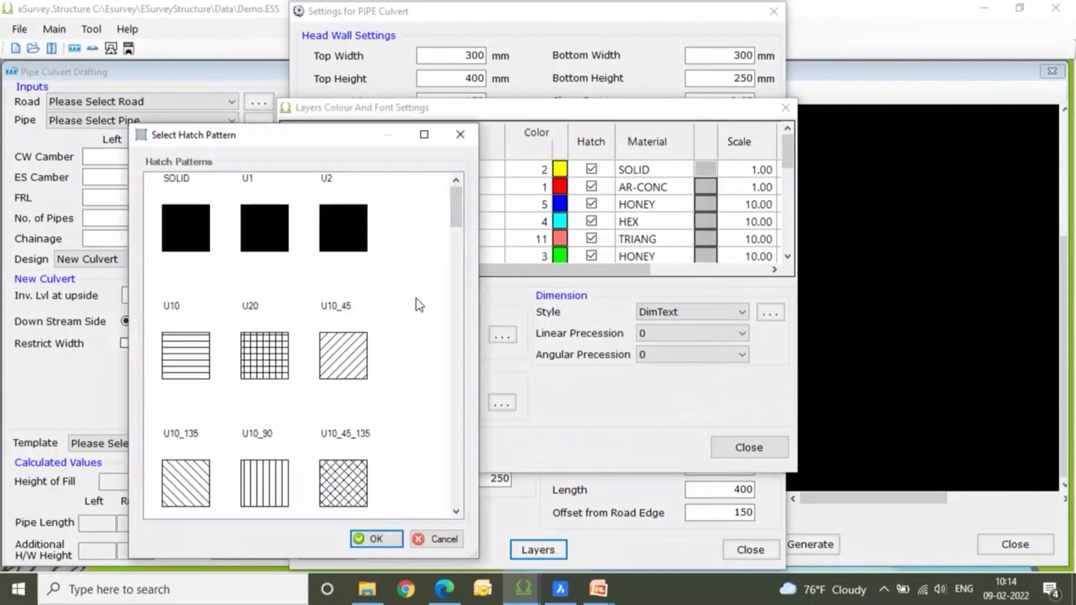
pyautogui.scroll(-5, 416, 298)
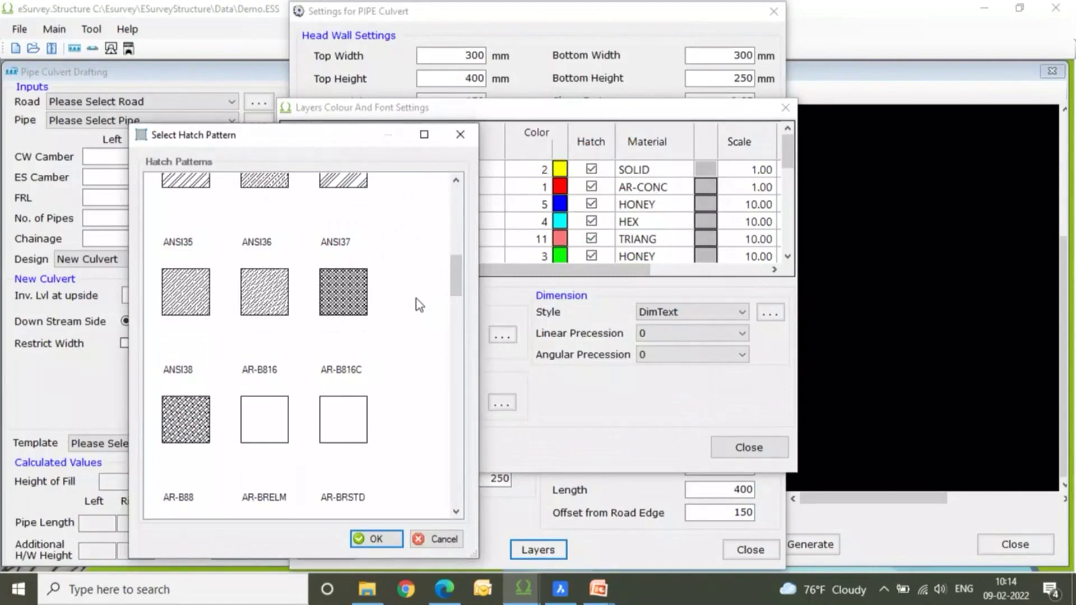
pyautogui.click(429, 539)
pyautogui.click(577, 339)
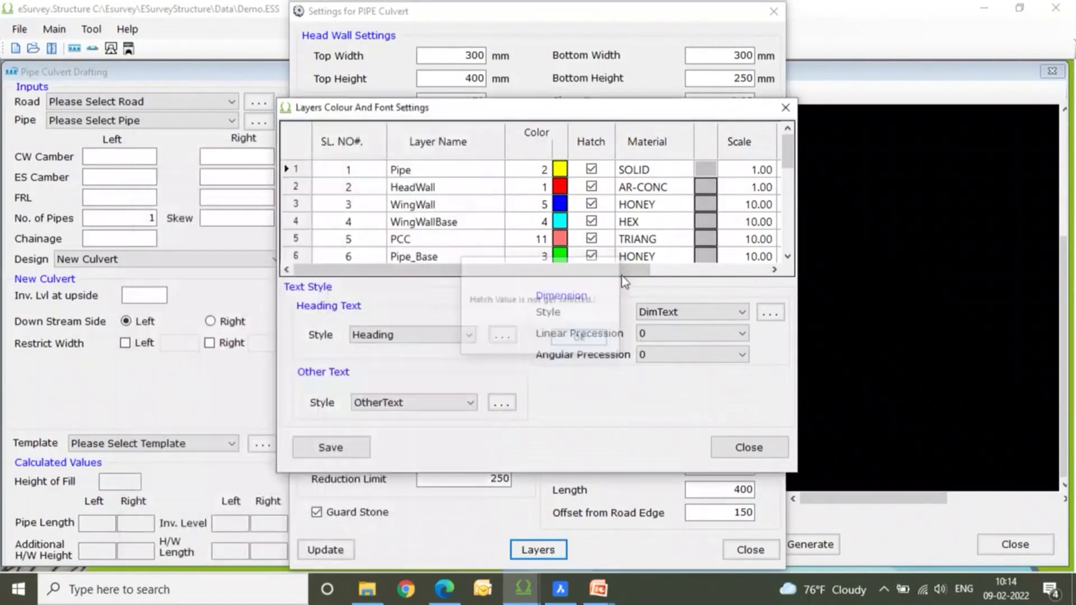
# Check the line type and line weight settings and view the line weight options for the Pipe layer.
pyautogui.click(688, 270)
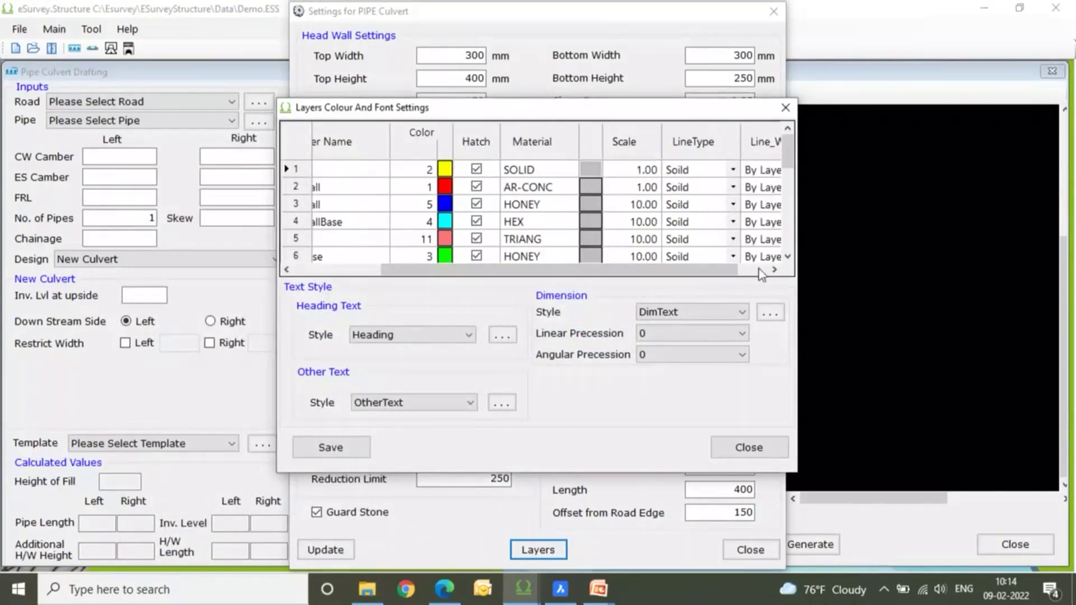
pyautogui.click(779, 269)
pyautogui.click(780, 269)
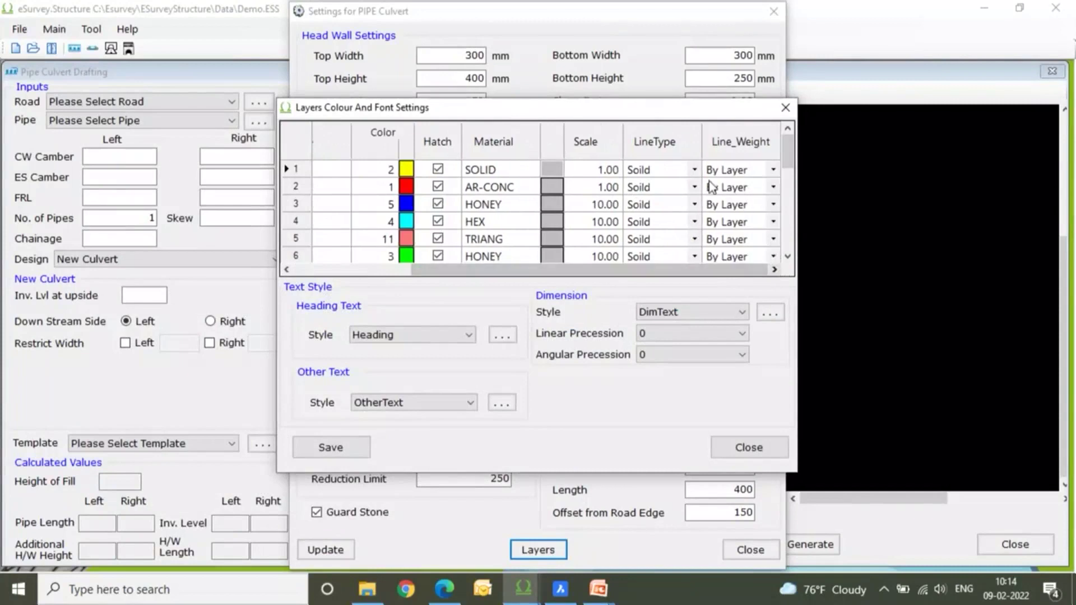
pyautogui.click(771, 170)
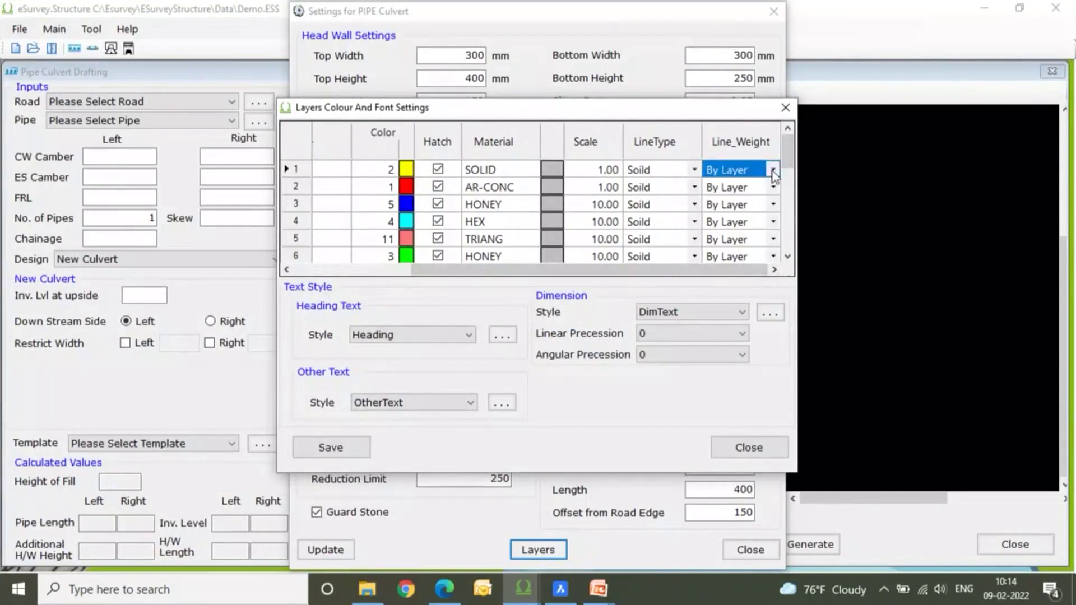
pyautogui.click(773, 170)
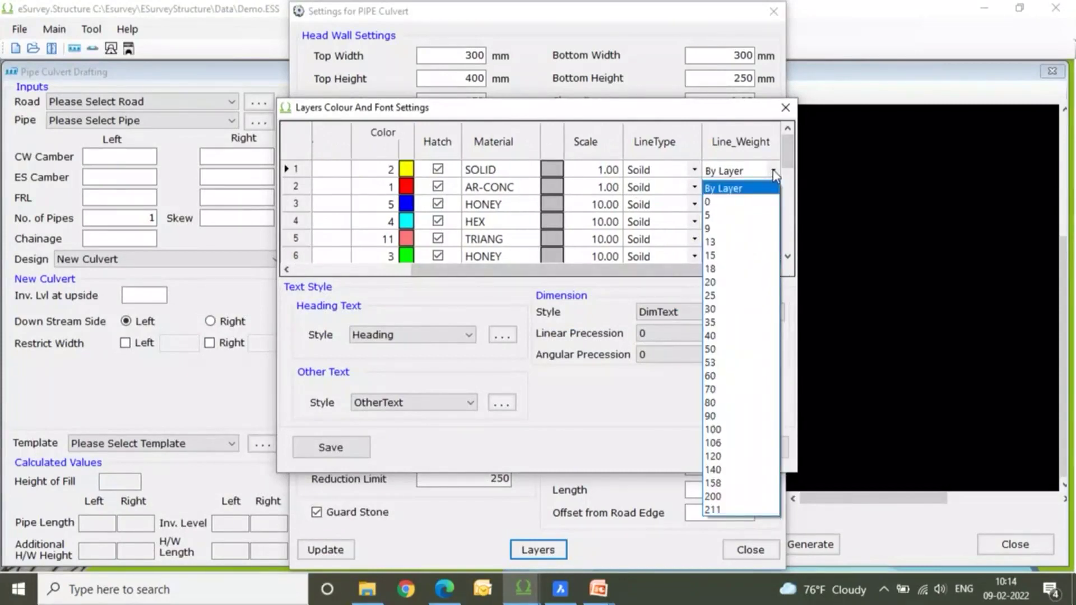
pyautogui.click(773, 172)
# View the Heading text style and its available fonts, then leave the layer and pipe culvert settings.
pyautogui.click(509, 335)
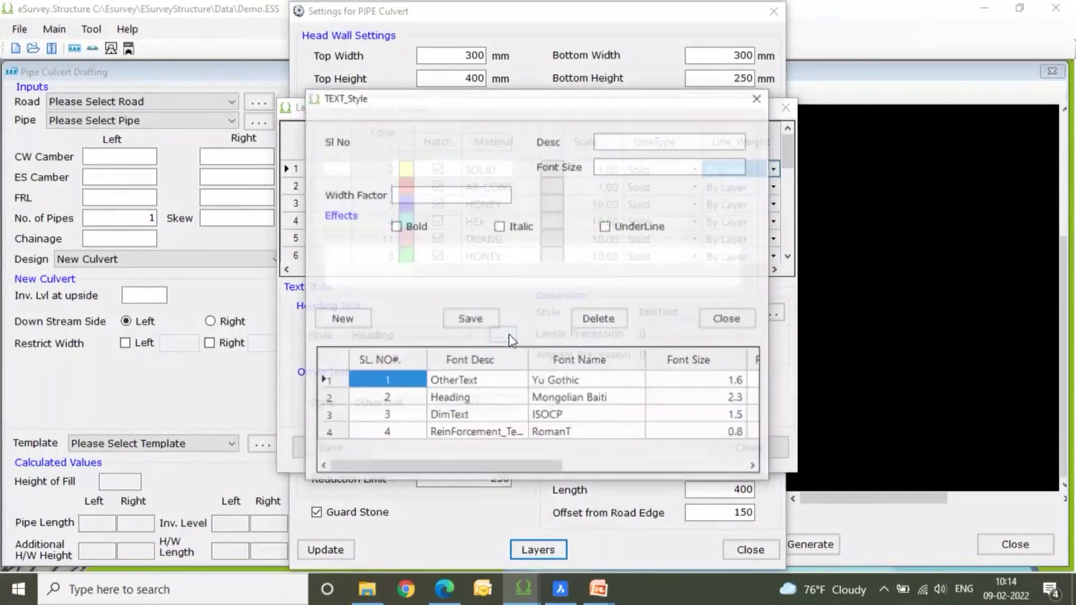
pyautogui.click(496, 399)
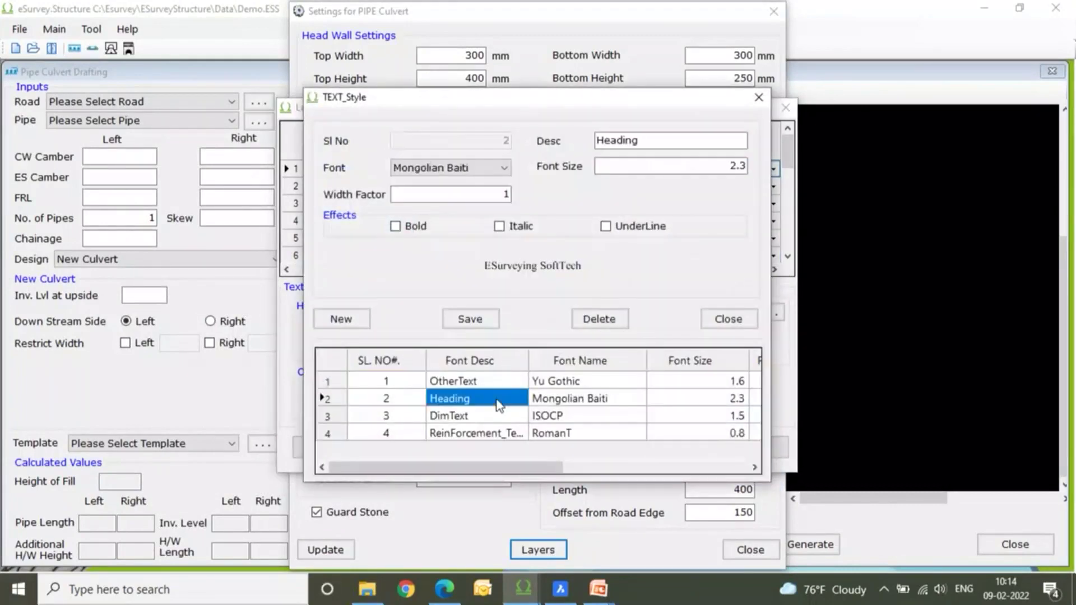
pyautogui.click(492, 168)
pyautogui.scroll(15, 457, 231)
pyautogui.scroll(5, 455, 231)
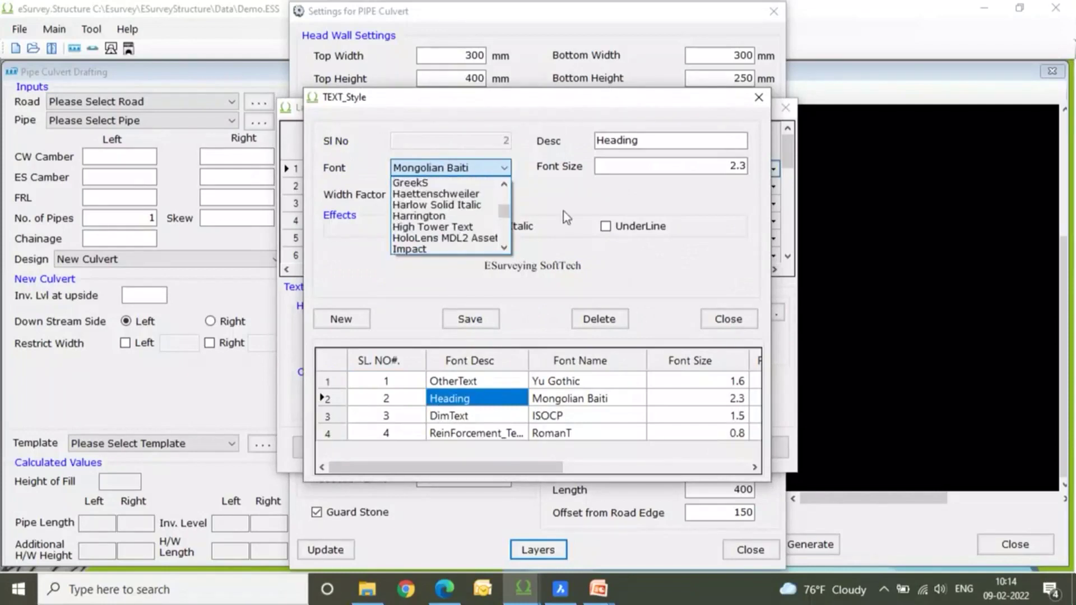
pyautogui.click(649, 178)
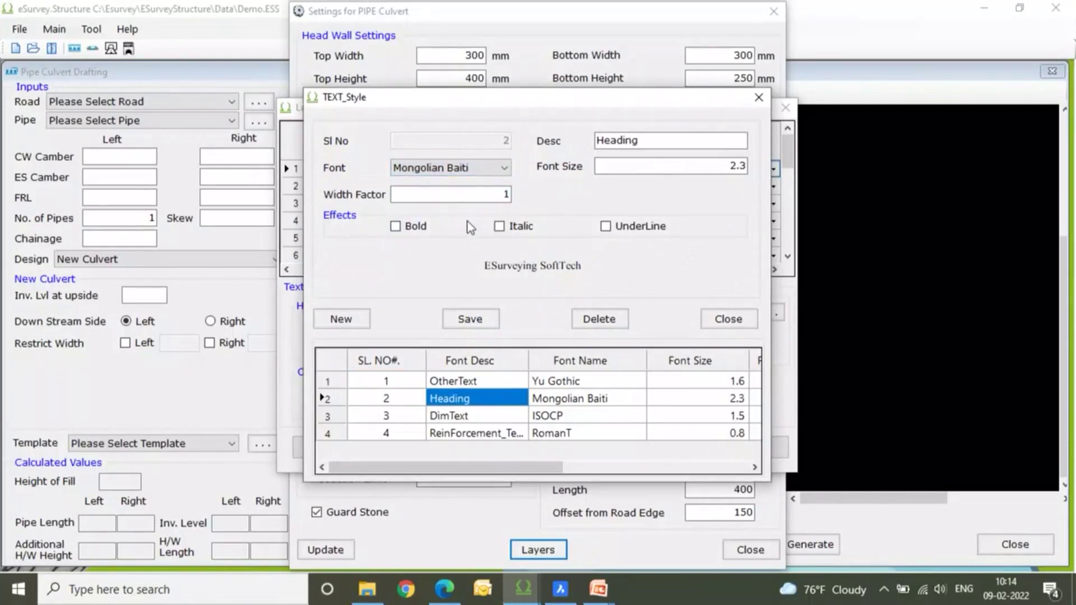
pyautogui.click(729, 326)
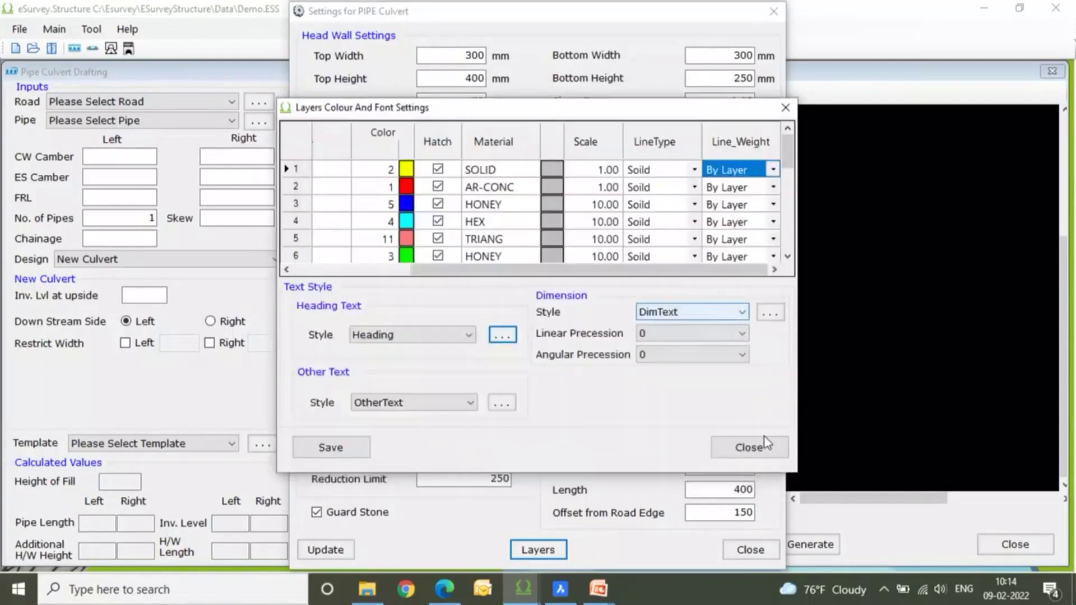
pyautogui.click(765, 447)
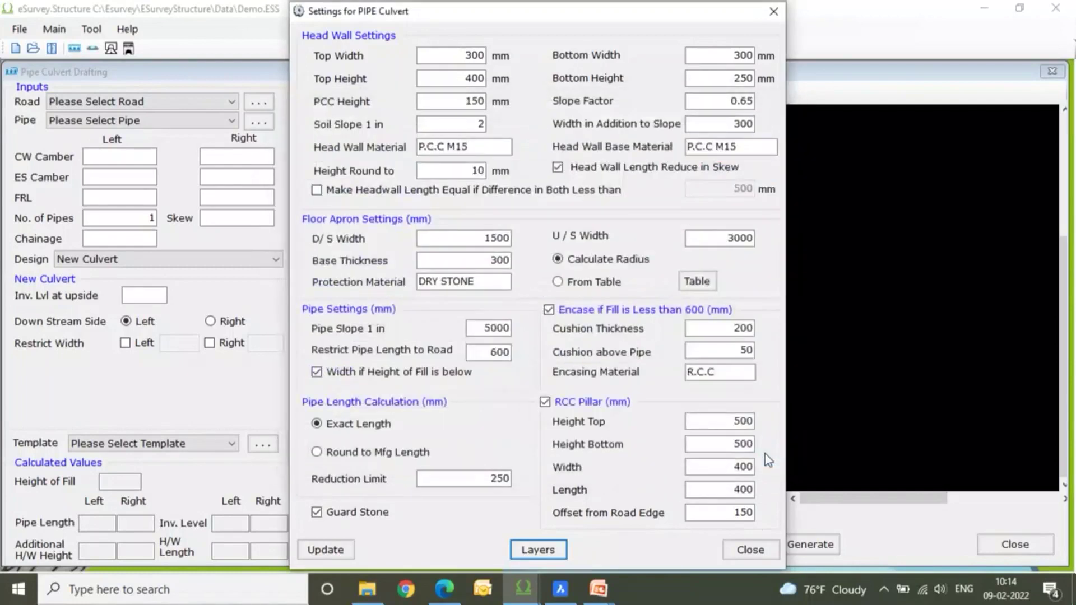
pyautogui.click(751, 550)
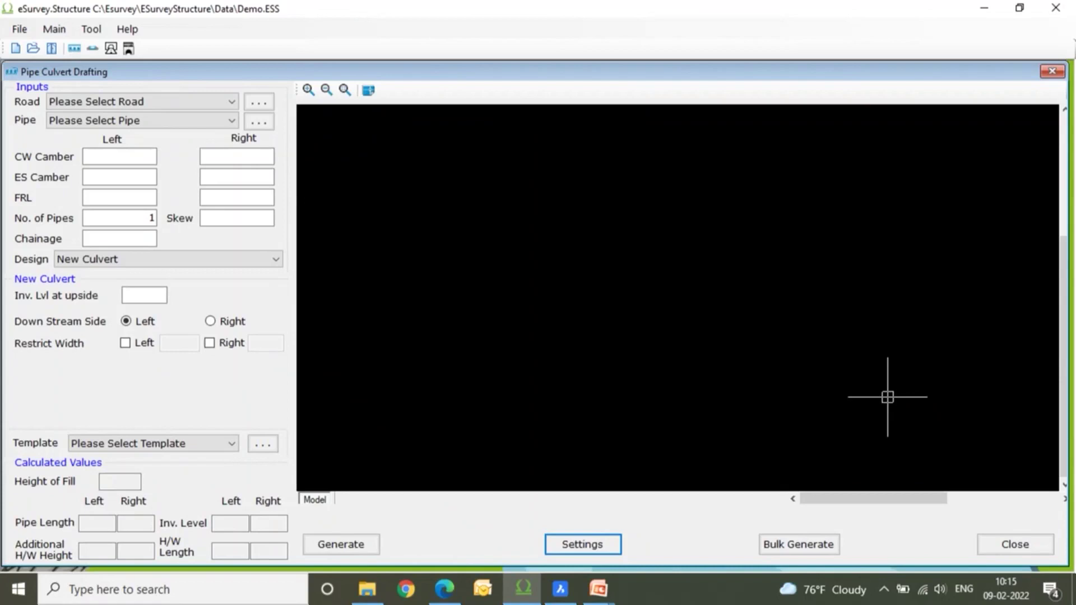
# Select the 2LANE road and the NP4 1000MM pipe for the culvert.
pyautogui.click(195, 98)
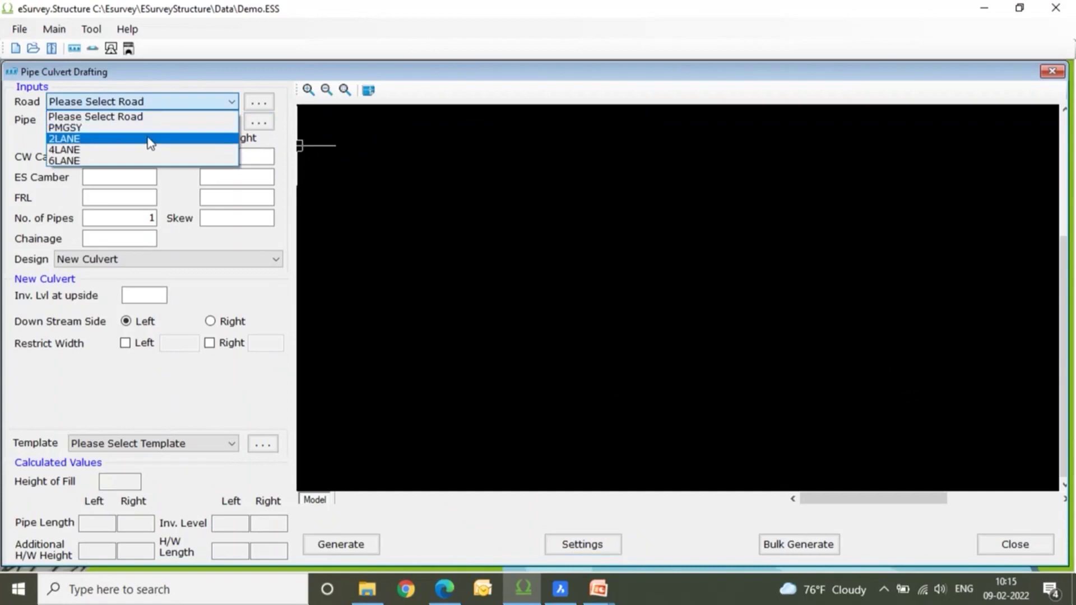
pyautogui.click(149, 137)
pyautogui.click(147, 119)
pyautogui.click(137, 158)
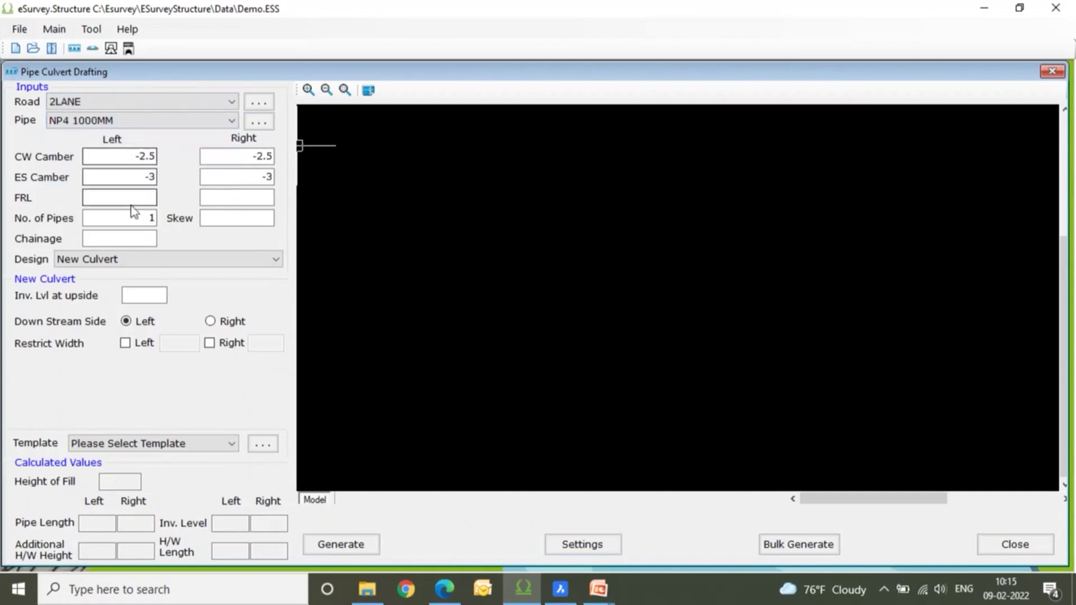
# Set the left FRL to 510 and the culvert chainage to 1+300.
pyautogui.click(131, 203)
pyautogui.write('510')
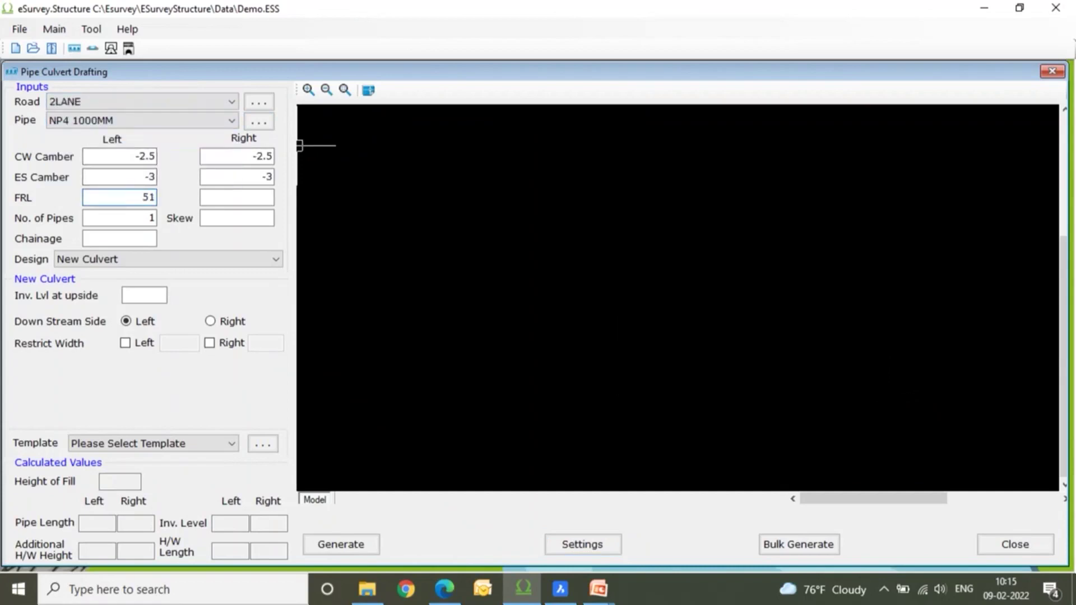
pyautogui.click(119, 239)
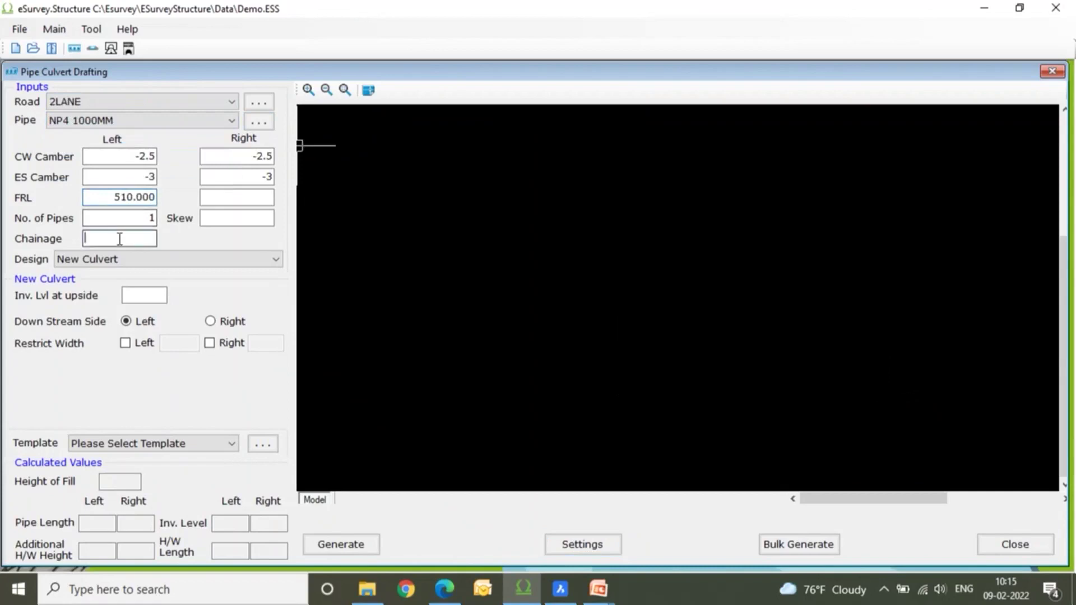
pyautogui.write('1+300')
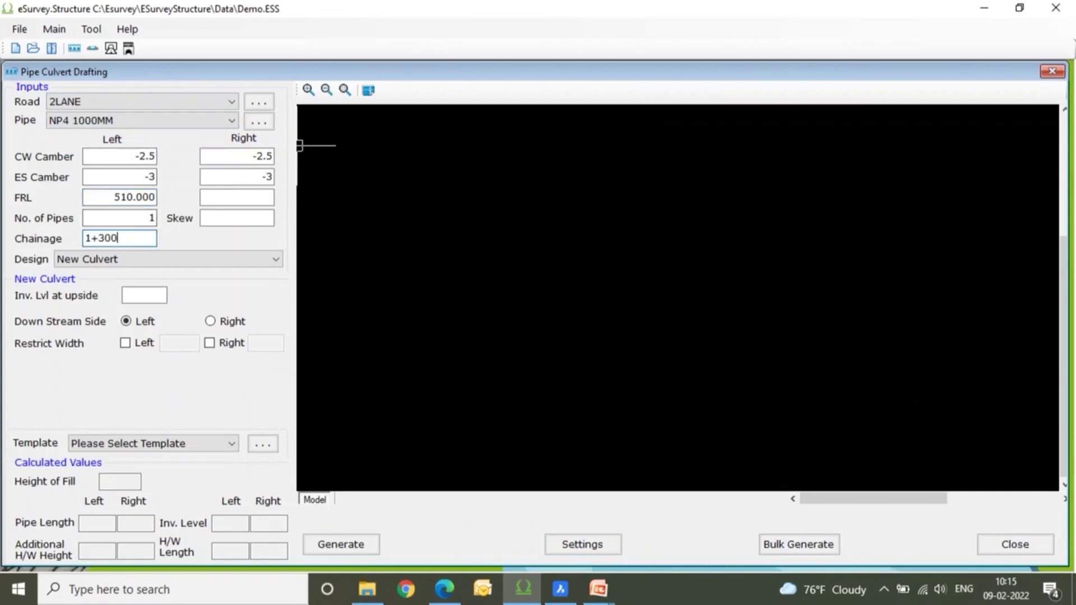
# Set the upside invert level to 507 and choose the A2 drawing template.
pyautogui.click(128, 295)
pyautogui.write('507')
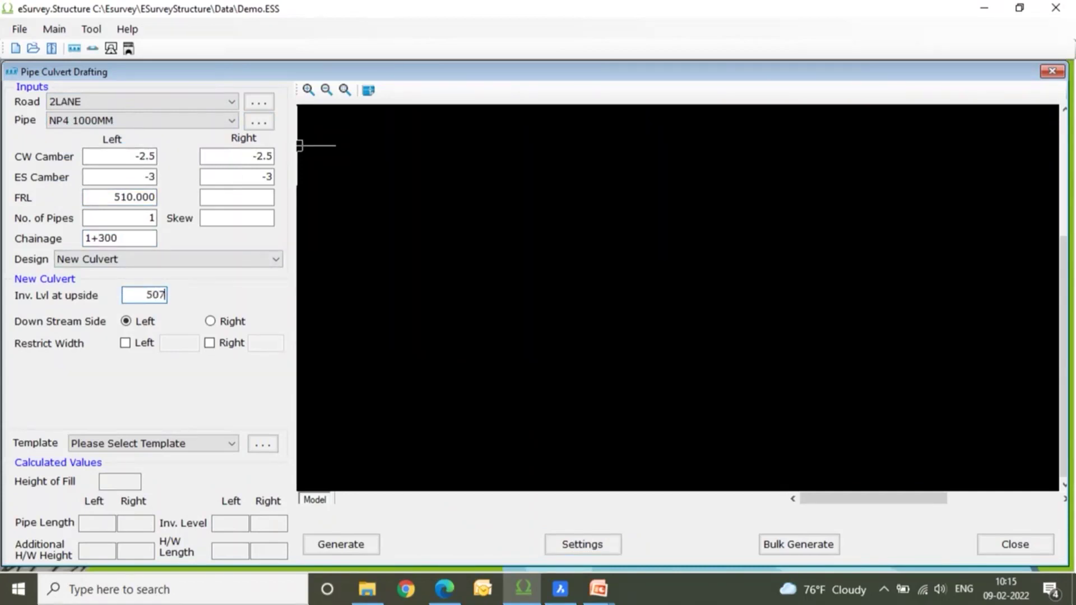
pyautogui.click(153, 446)
pyautogui.click(133, 475)
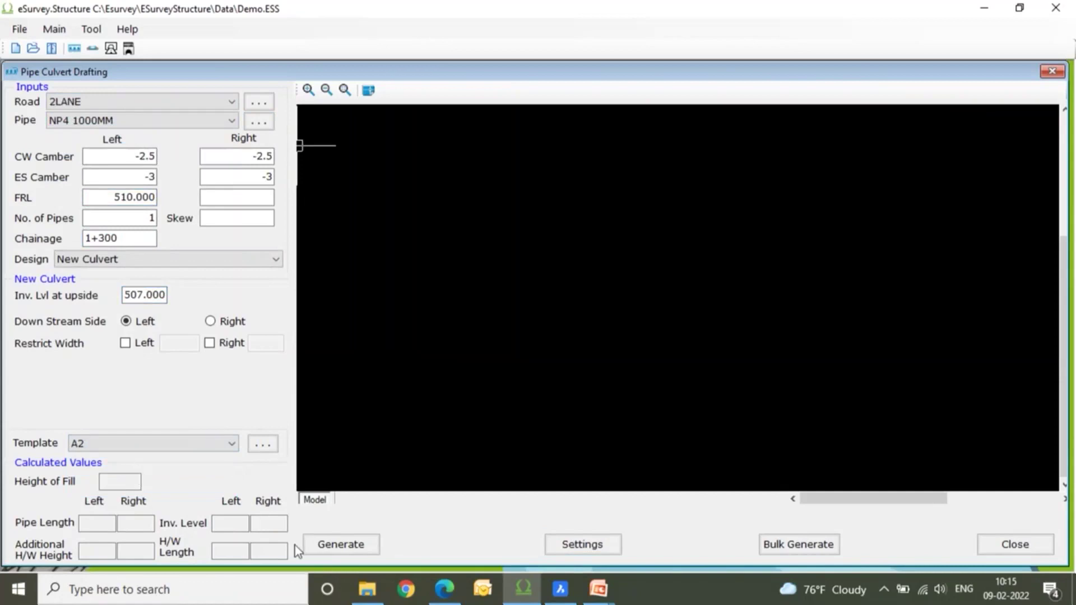
# Generate the new culvert drawing and examine its plan, Section B-B and Section A-A.
pyautogui.click(332, 553)
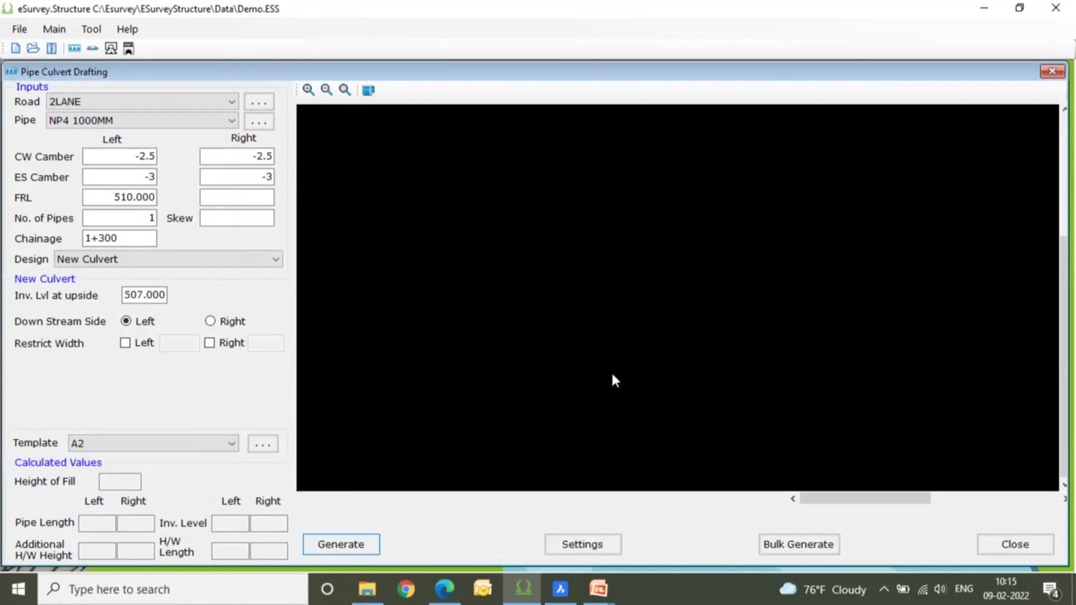
pyautogui.scroll(4, 612, 373)
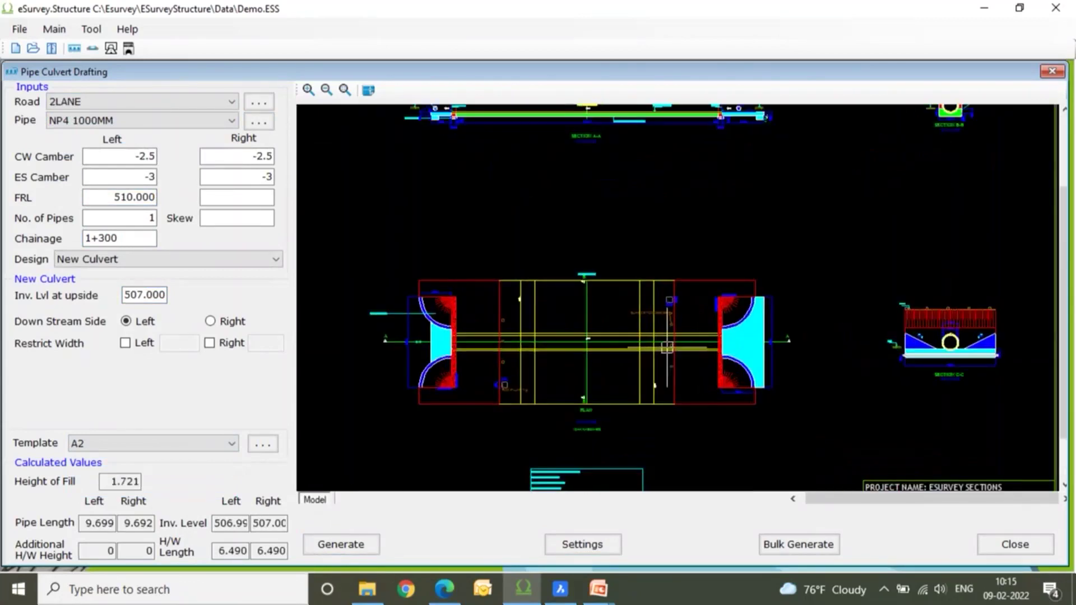
pyautogui.scroll(-3, 604, 330)
pyautogui.moveTo(603, 330)
pyautogui.mouseDown(button='middle')
pyautogui.moveTo(670, 324)
pyautogui.moveTo(612, 348)
pyautogui.moveTo(493, 351)
pyautogui.mouseUp(button='middle')
pyautogui.moveTo(829, 336); pyautogui.dragTo(705, 365, button='middle')
pyautogui.scroll(2, 693, 335)
pyautogui.scroll(-2, 693, 335)
pyautogui.scroll(3, 722, 336)
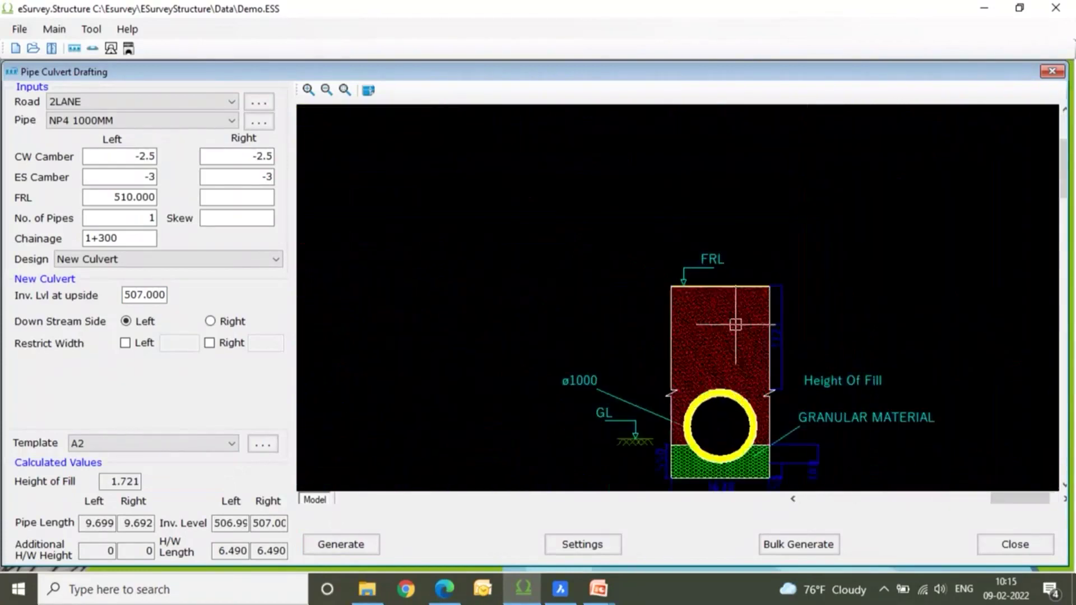
pyautogui.scroll(-3, 737, 323)
pyautogui.moveTo(381, 342); pyautogui.dragTo(604, 339, button='middle')
pyautogui.scroll(1, 604, 339)
pyautogui.scroll(1, 601, 297)
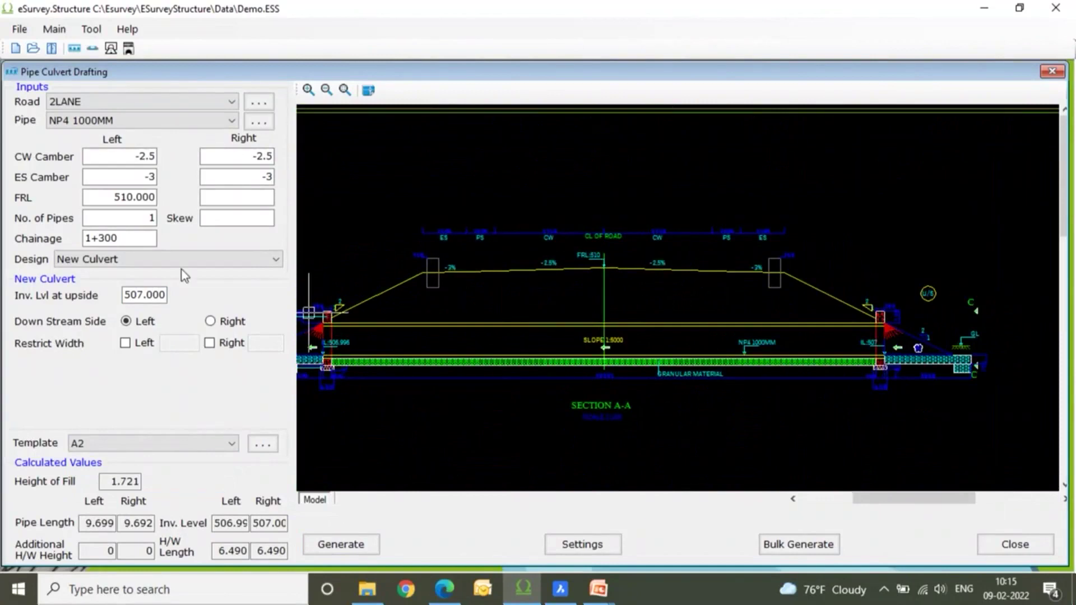
# Set the number of pipes to 2 and the skew to 20, and regenerate the culvert drawing.
pyautogui.doubleClick(150, 218)
pyautogui.write('2')
pyautogui.press('Tab')
pyautogui.write('20')
pyautogui.click(337, 546)
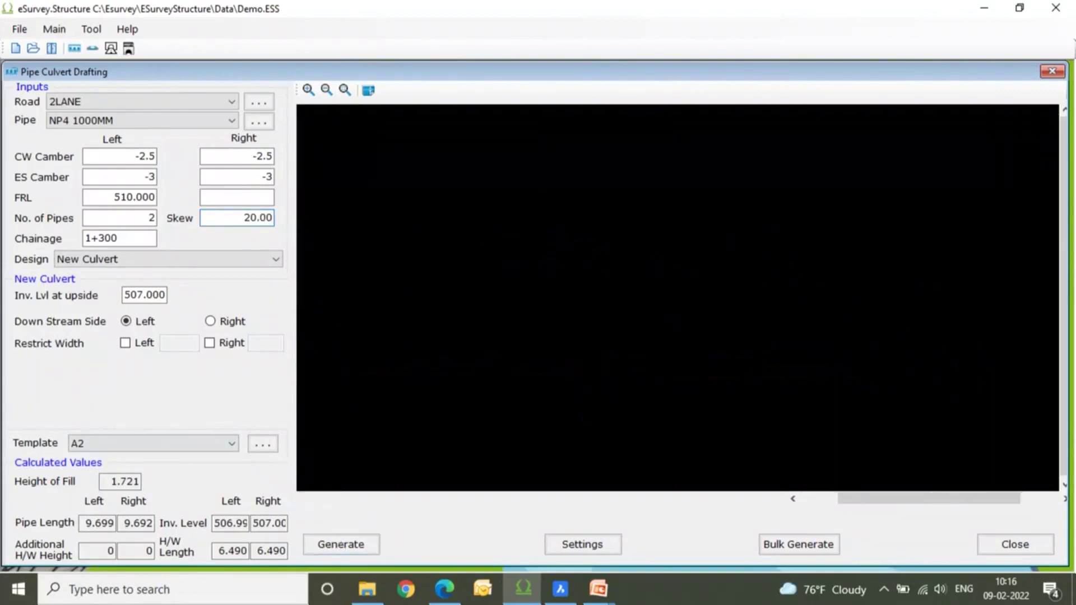
# Examine the plan and Sections A-A, B-B and C-C of the skewed two-pipe culvert.
pyautogui.scroll(2, 639, 361)
pyautogui.scroll(3, 640, 361)
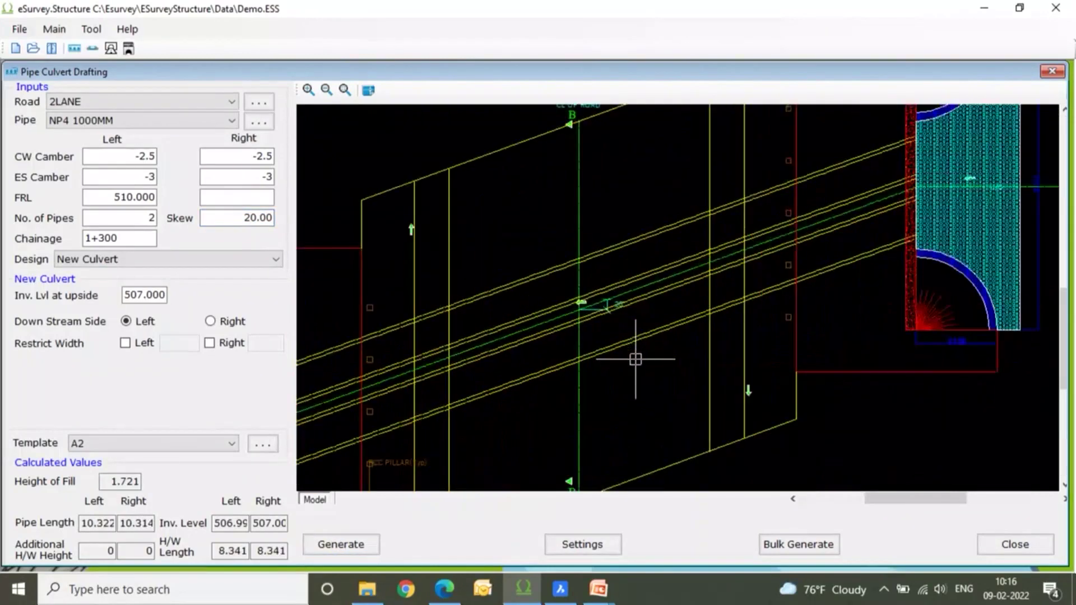
pyautogui.scroll(-6, 634, 361)
pyautogui.scroll(5, 613, 205)
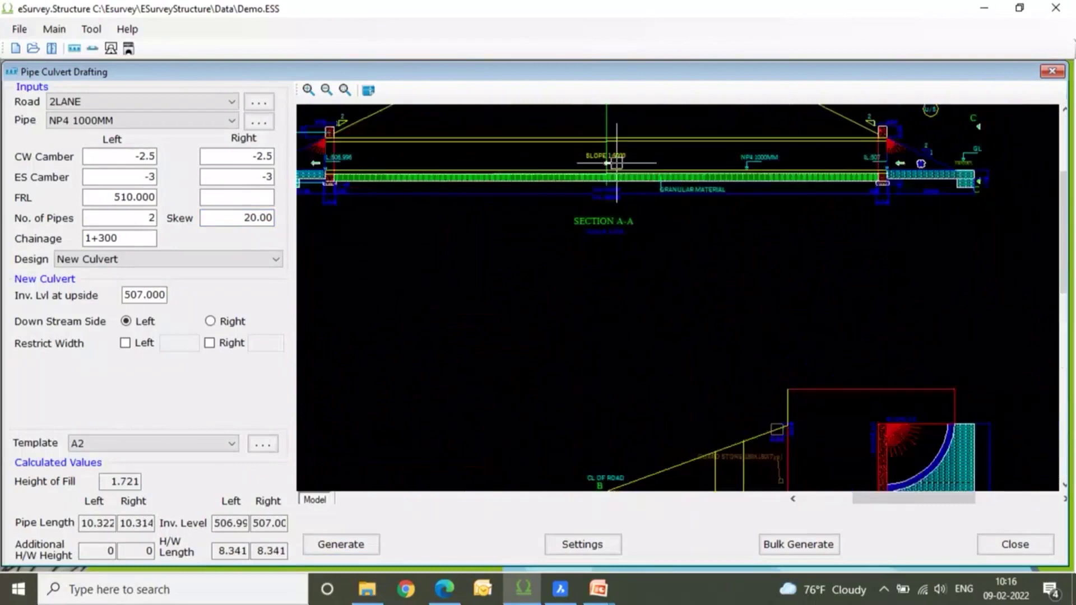
pyautogui.moveTo(613, 208); pyautogui.dragTo(613, 221, button='middle')
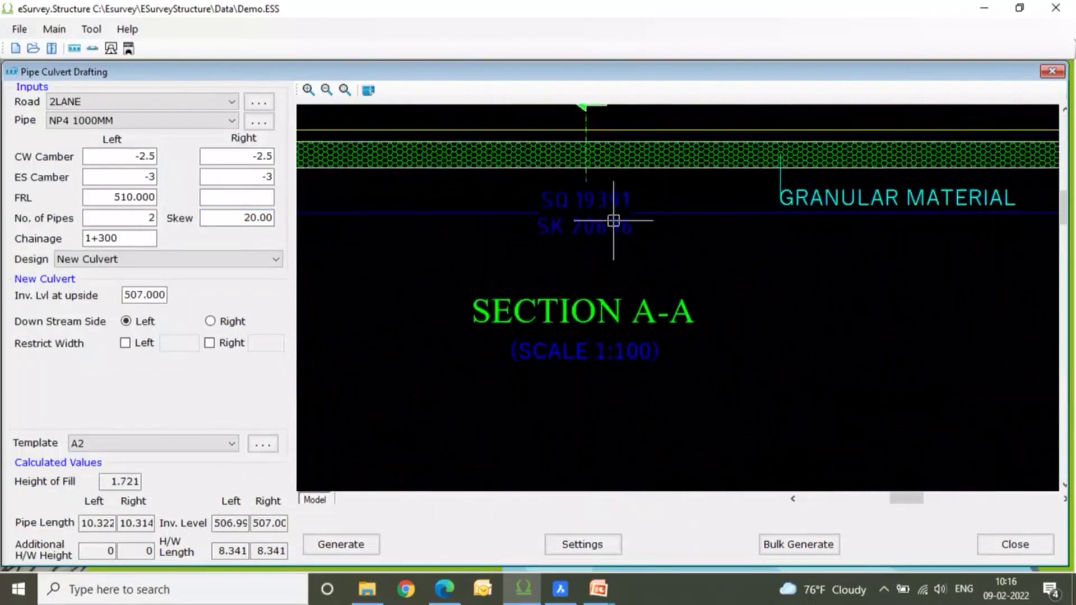
pyautogui.scroll(-6, 614, 221)
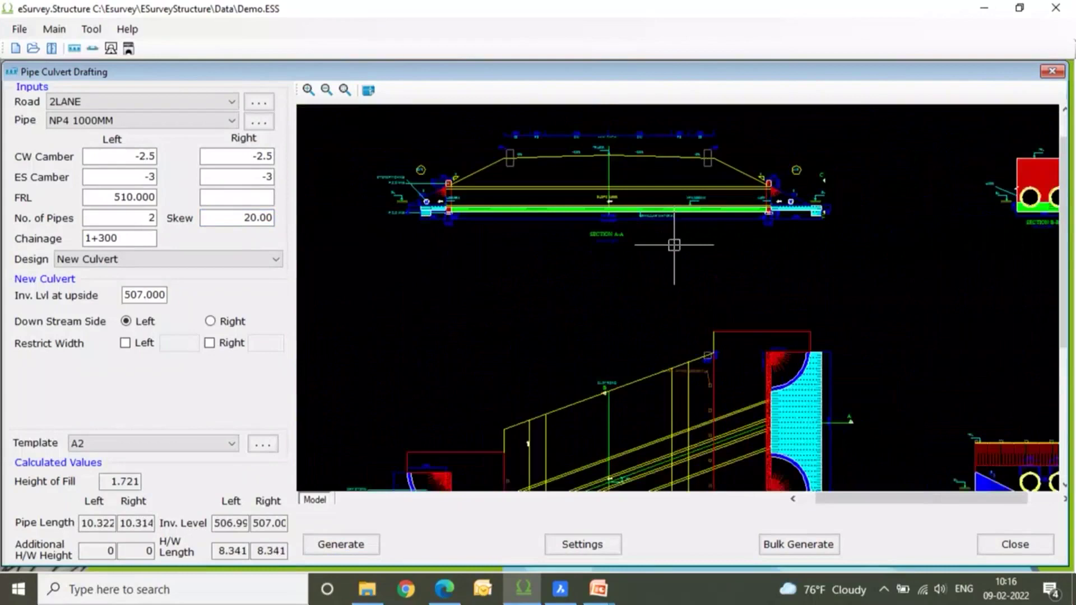
pyautogui.moveTo(673, 245); pyautogui.dragTo(427, 259, button='middle')
pyautogui.scroll(5, 816, 233)
pyautogui.moveTo(769, 193); pyautogui.dragTo(775, 233, button='middle')
pyautogui.scroll(2, 776, 233)
pyautogui.scroll(-1, 773, 237)
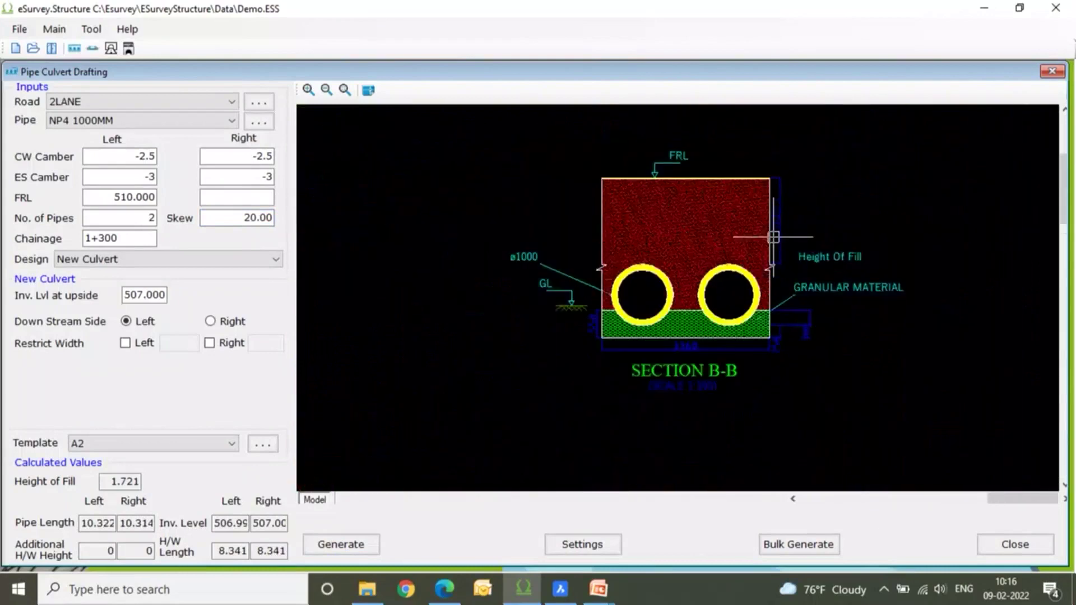
pyautogui.scroll(-2, 773, 237)
pyautogui.scroll(1, 557, 235)
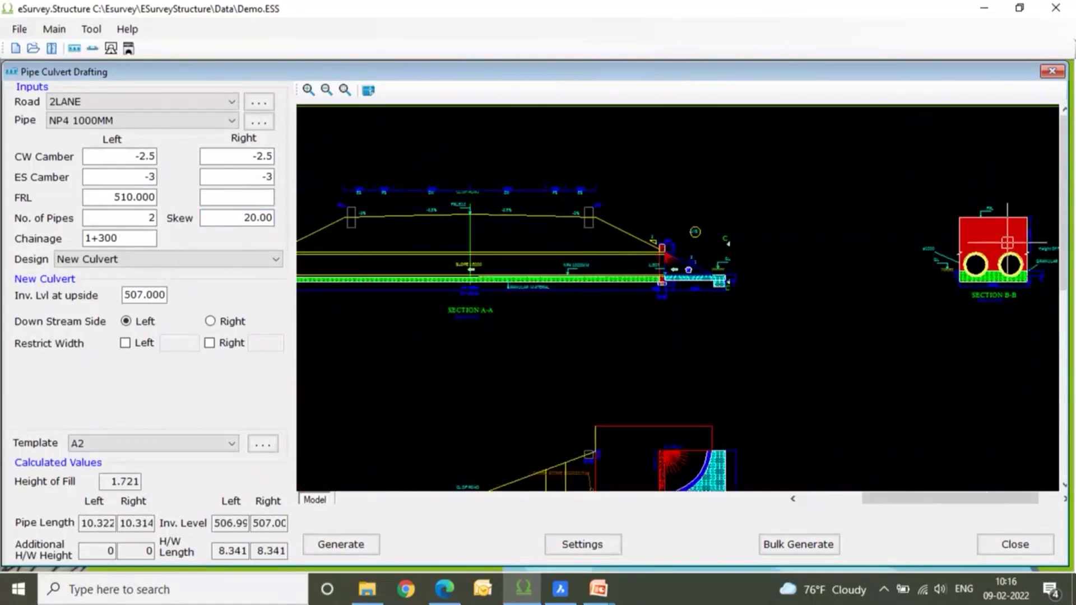
pyautogui.scroll(-3, 1007, 242)
pyautogui.scroll(3, 608, 301)
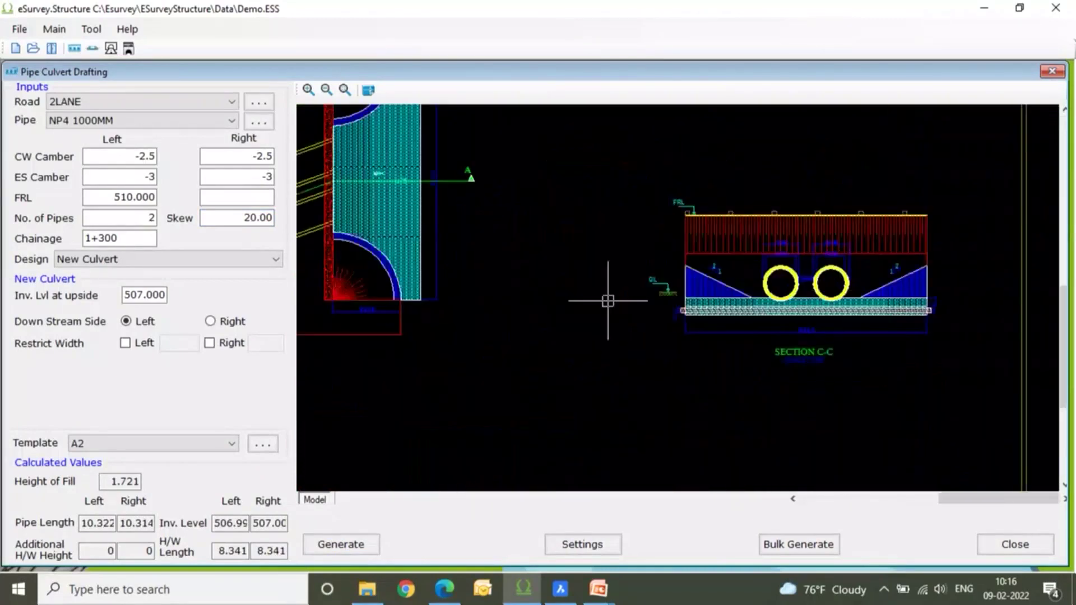
# Set the number of pipes to 1 and the skew to 0, and regenerate the culvert drawing.
pyautogui.doubleClick(151, 218)
pyautogui.write('1')
pyautogui.moveTo(233, 223); pyautogui.dragTo(323, 224)
pyautogui.write('0')
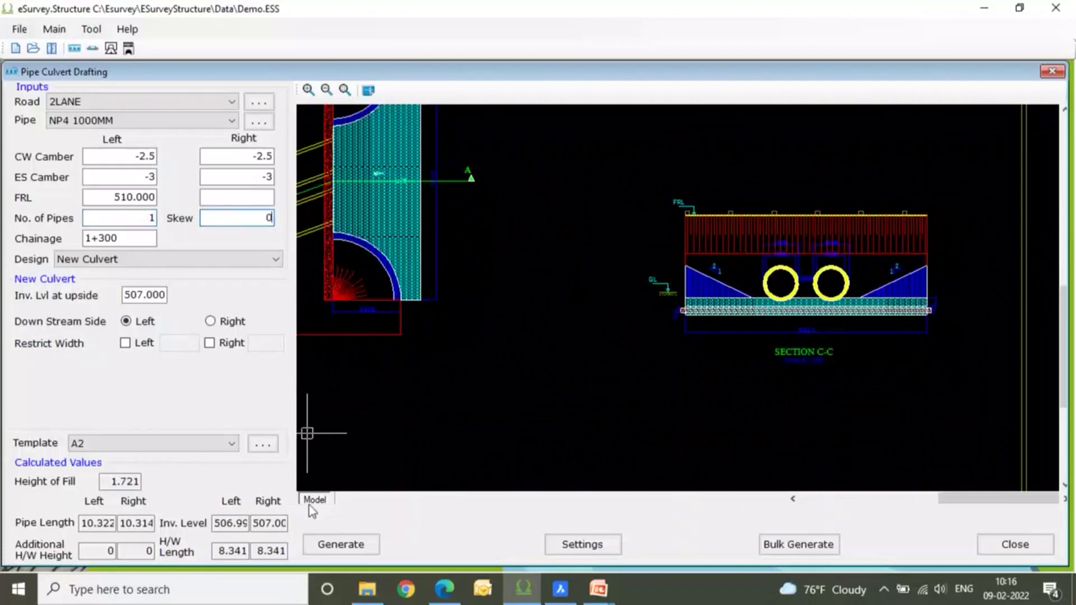
pyautogui.click(342, 547)
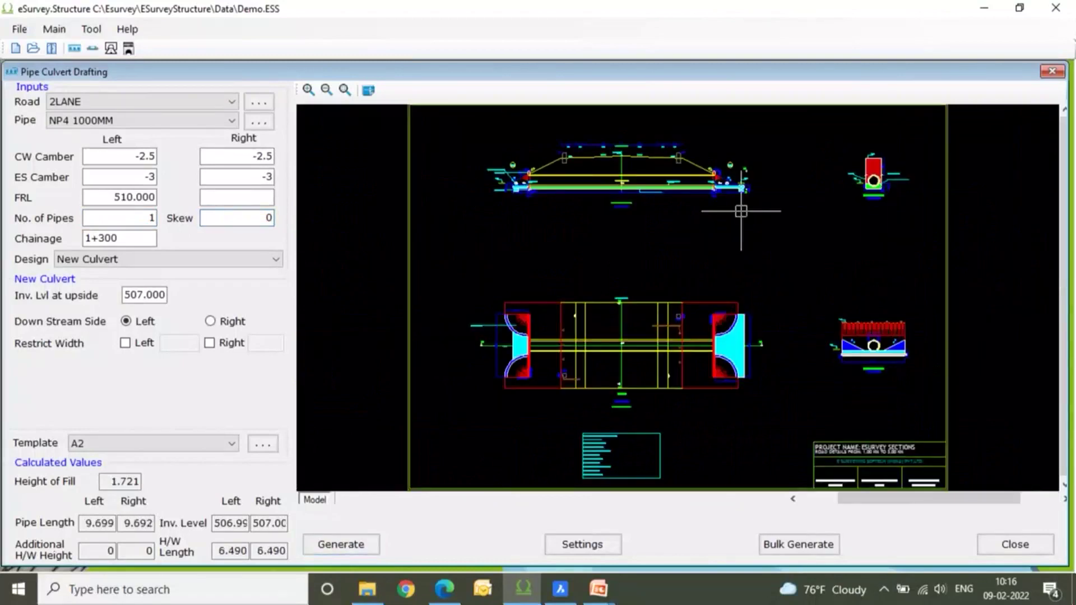
# Check the calculated left and right pipe lengths against the drawing.
pyautogui.scroll(2, 565, 183)
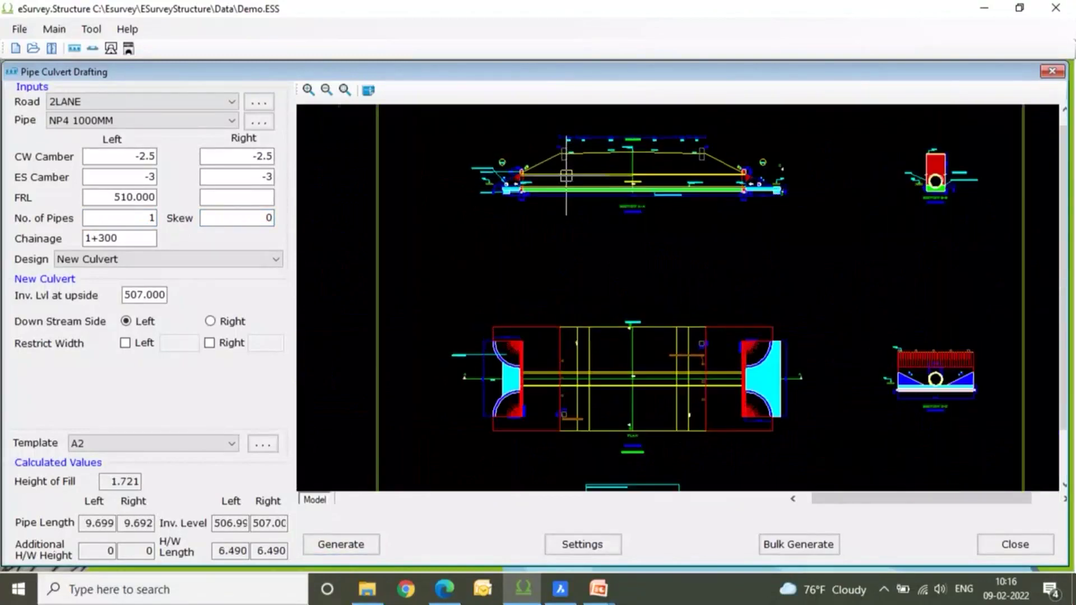
pyautogui.moveTo(86, 523); pyautogui.dragTo(154, 525)
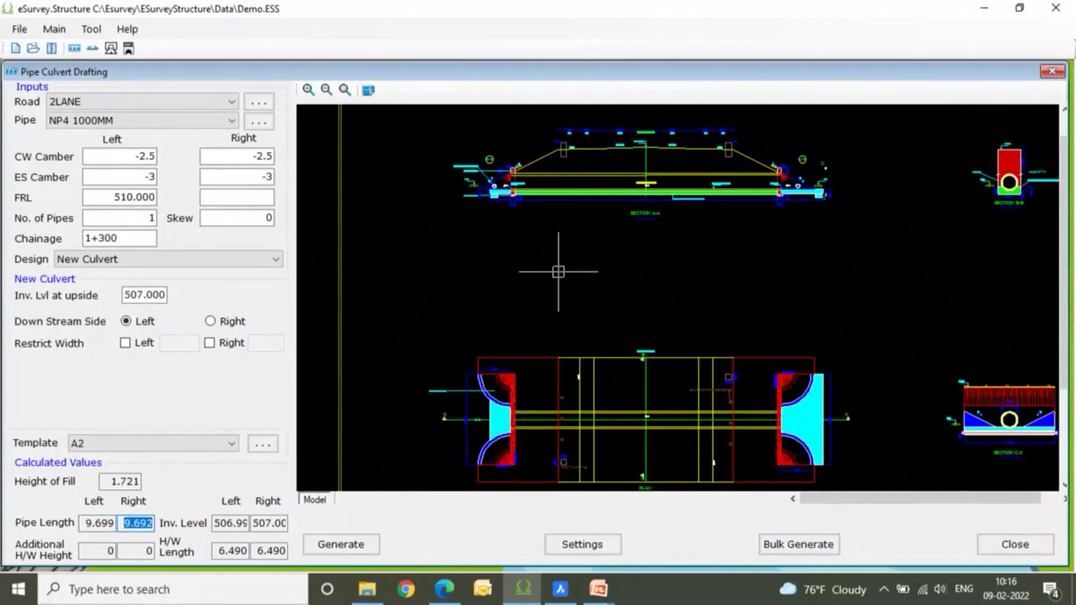
pyautogui.click(85, 523)
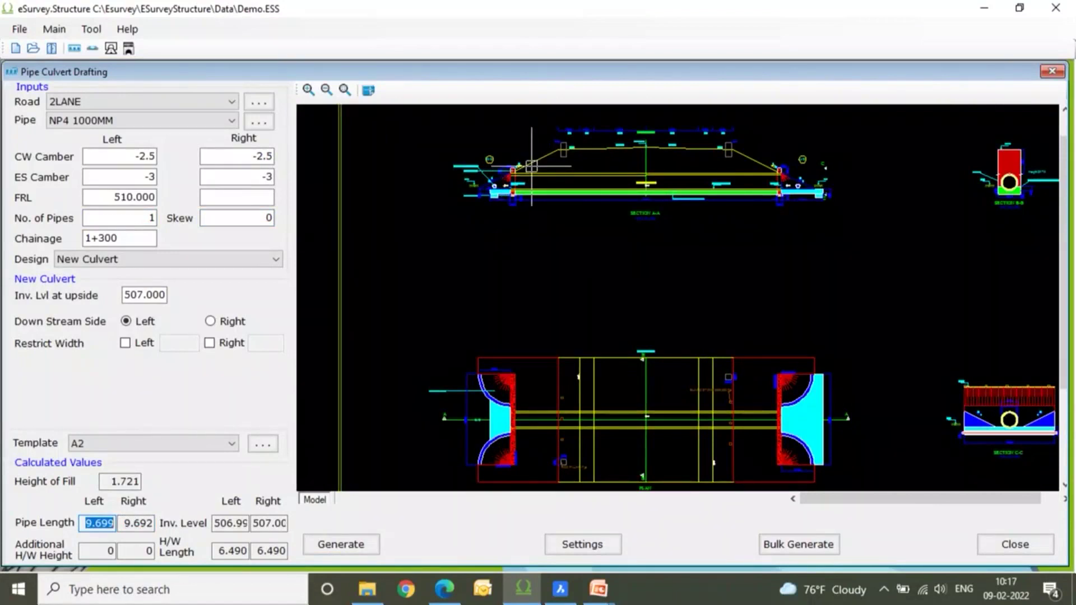
# Restrict the left width to 9.5, regenerate the drawing and check the pipe lengths on both sides.
pyautogui.click(144, 344)
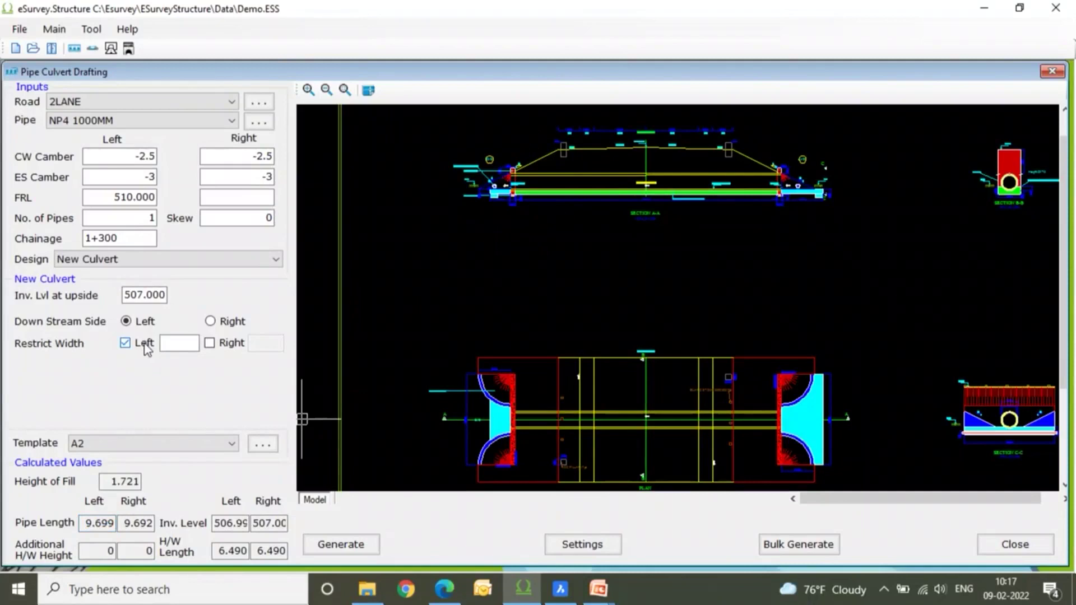
pyautogui.click(190, 342)
pyautogui.write('9.5')
pyautogui.click(368, 551)
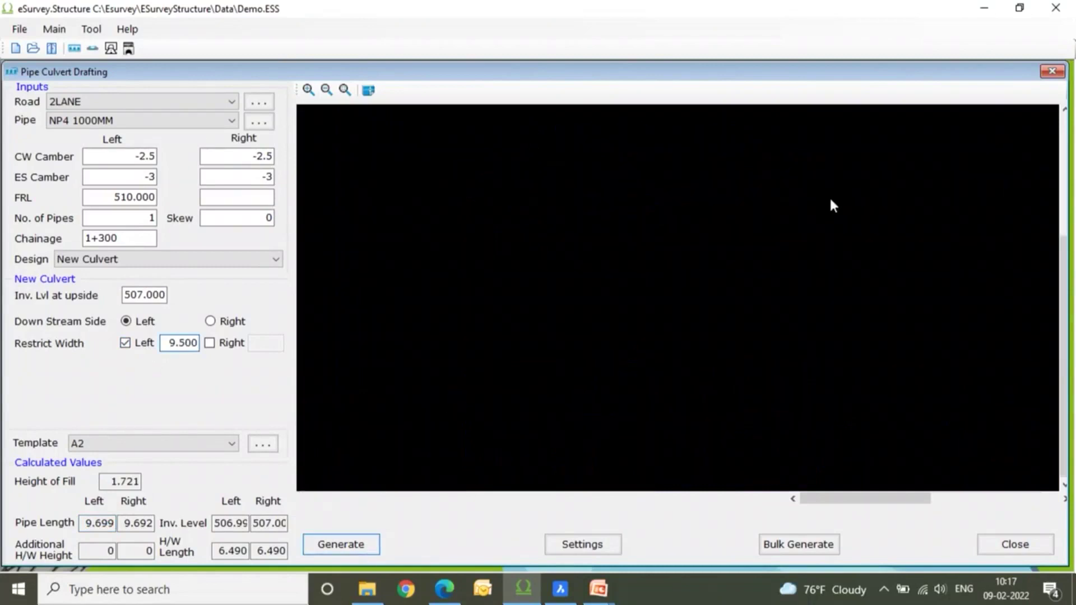
pyautogui.click(83, 524)
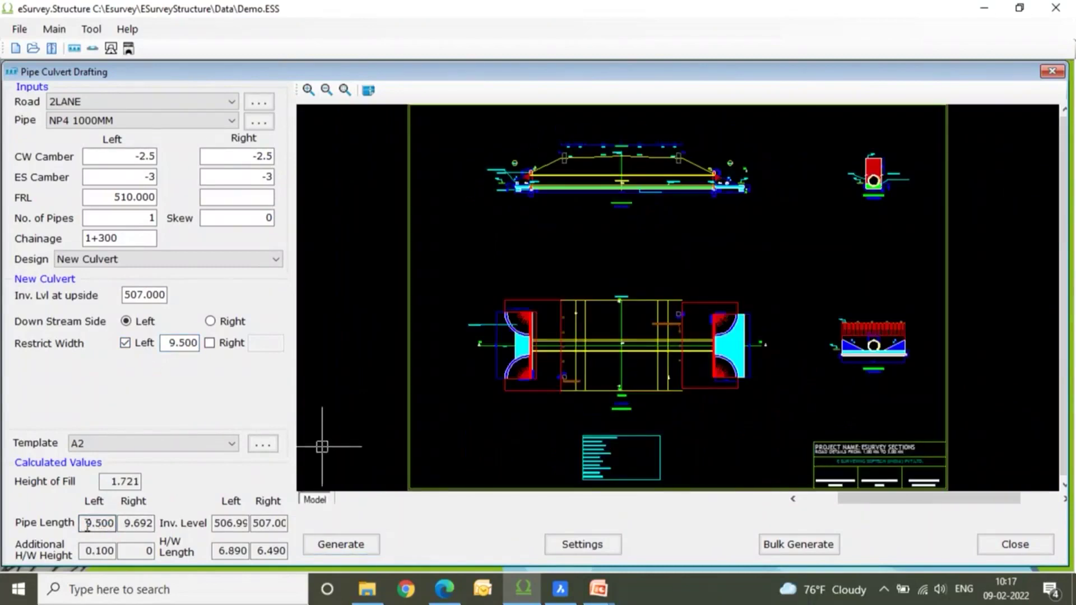
pyautogui.doubleClick(83, 523)
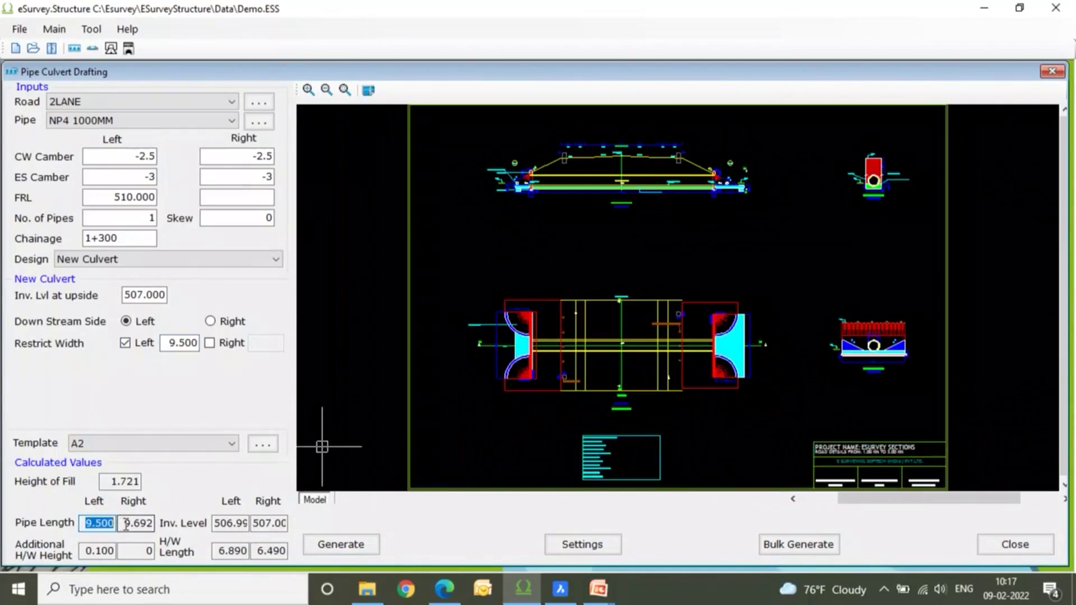
pyautogui.press('Tab')
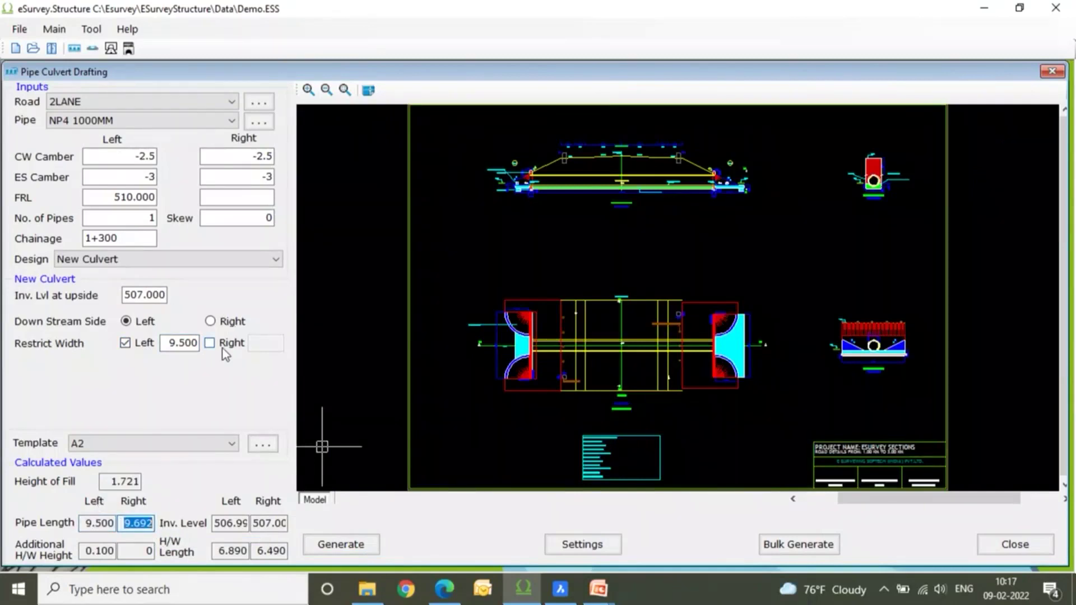
# Remove the left width restriction and regenerate the new culvert drawing.
pyautogui.click(125, 343)
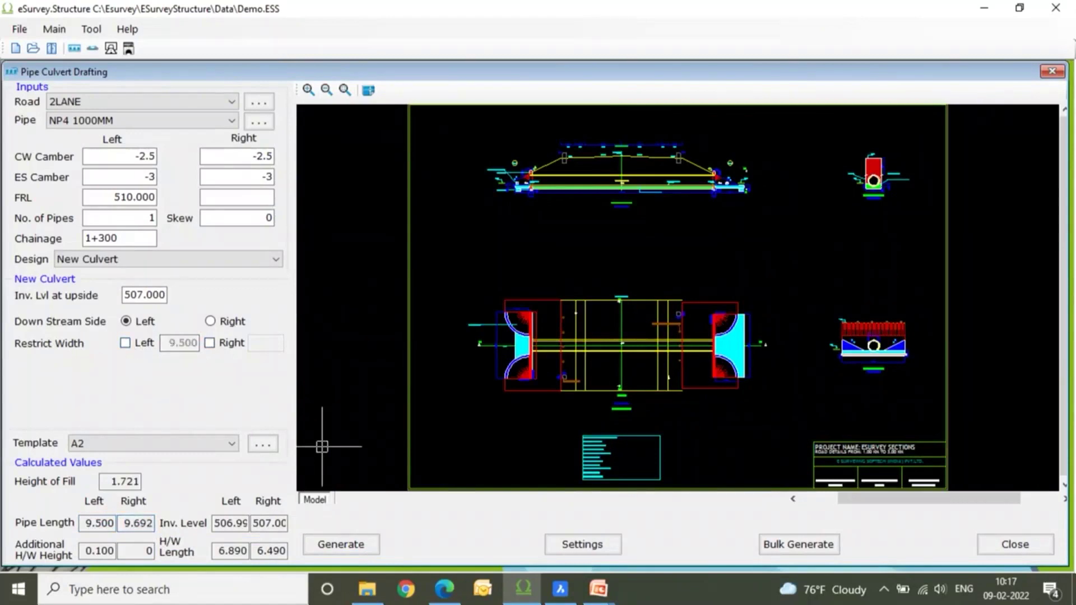
pyautogui.click(334, 544)
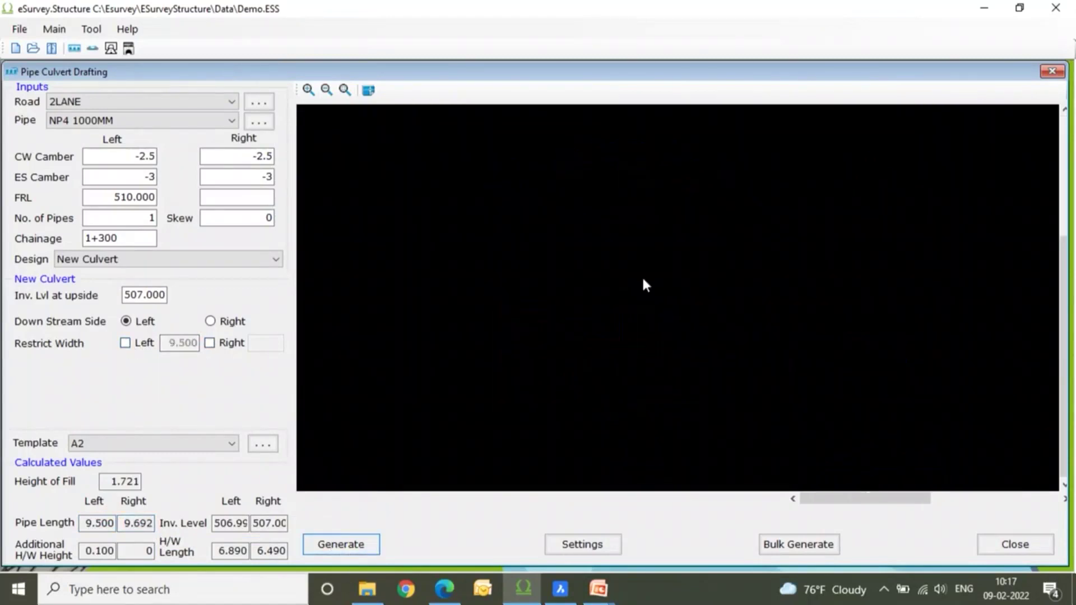
# Change the design to Existing Culvert Widening and set the upside invert level to 507.
pyautogui.click(204, 266)
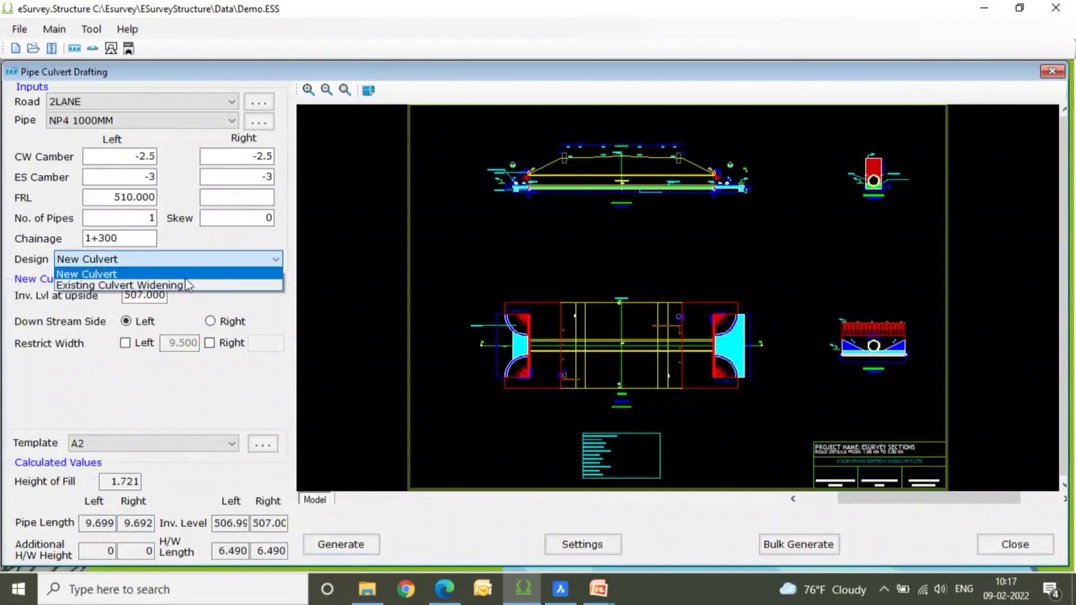
pyautogui.click(185, 286)
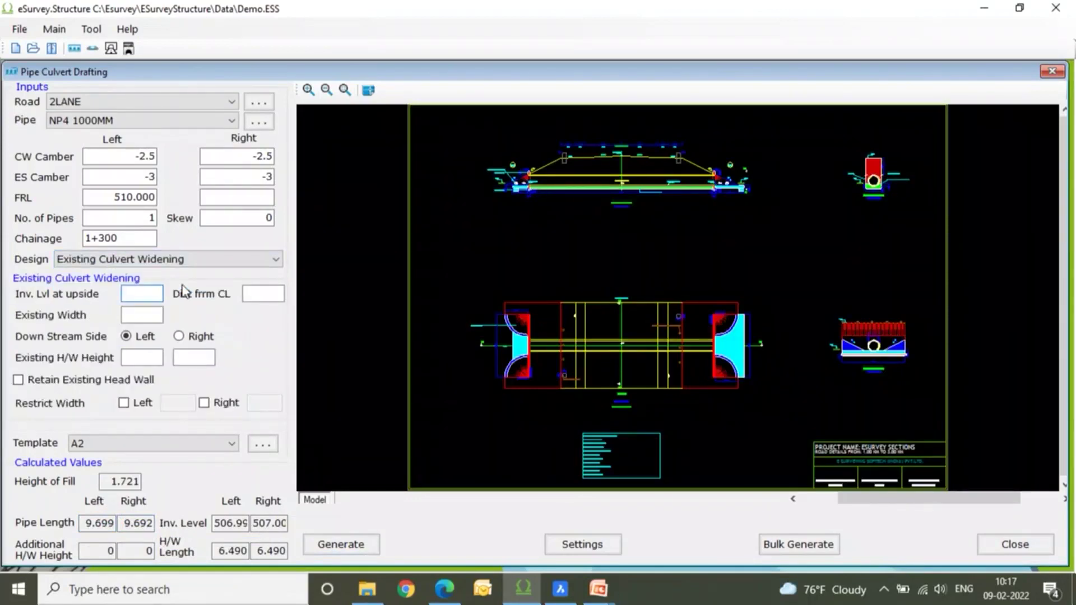
pyautogui.click(144, 294)
pyautogui.click(144, 293)
pyautogui.write('507')
# Set the distance from CL to 4 and the existing width to 6, and generate the widening drawing.
pyautogui.click(271, 294)
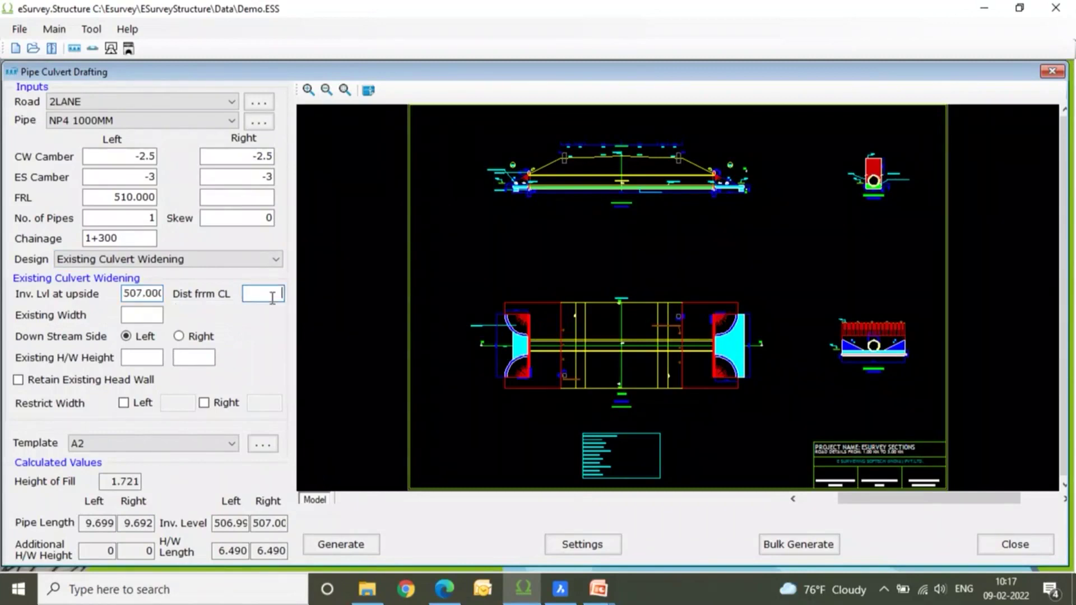
pyautogui.write('4')
pyautogui.click(141, 315)
pyautogui.write('6')
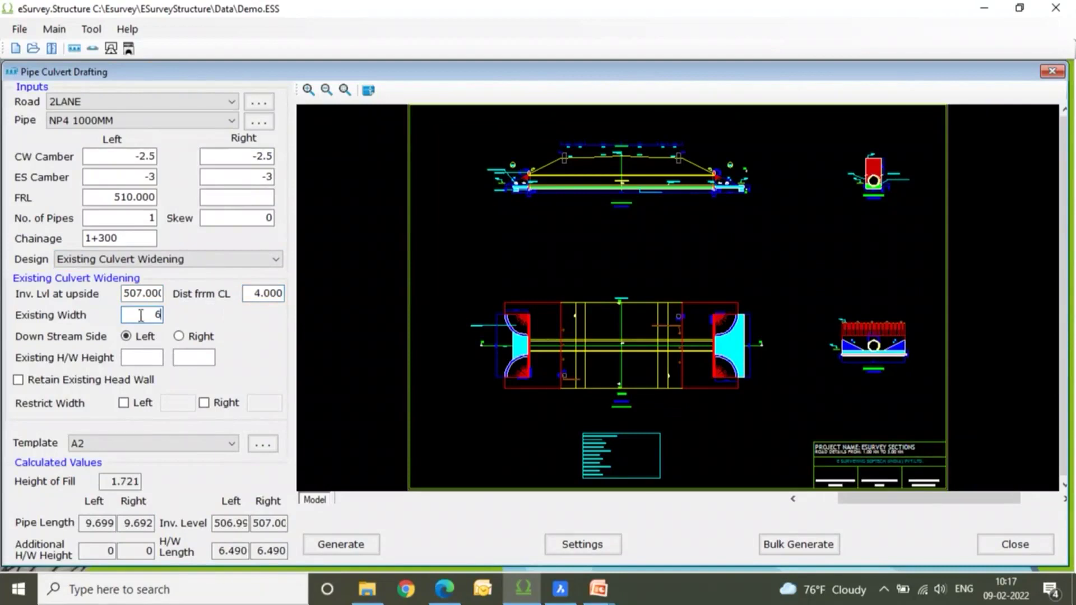
pyautogui.click(342, 542)
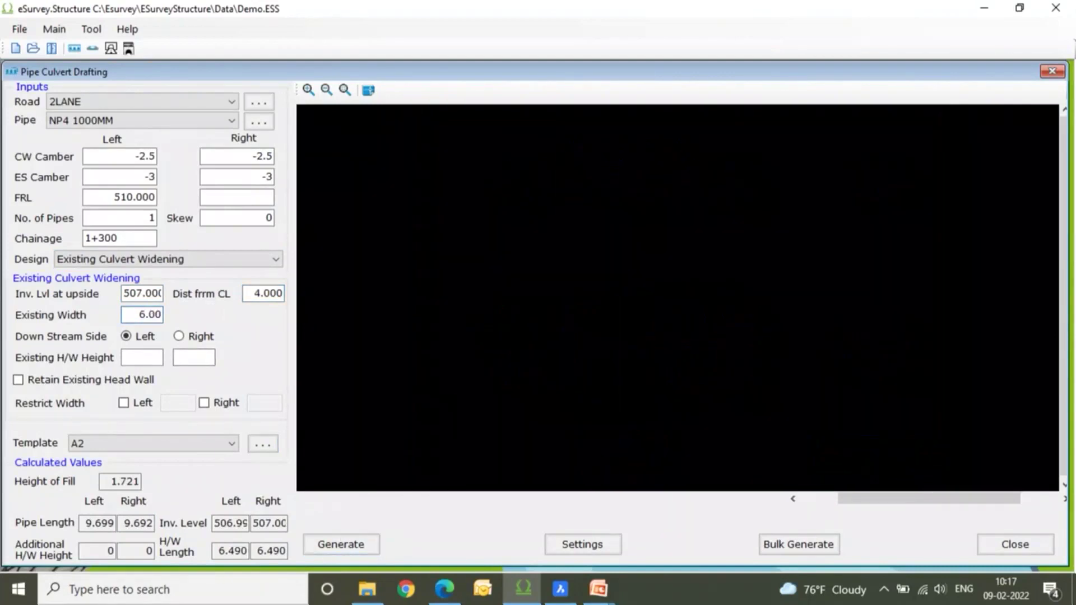
pyautogui.scroll(5, 674, 159)
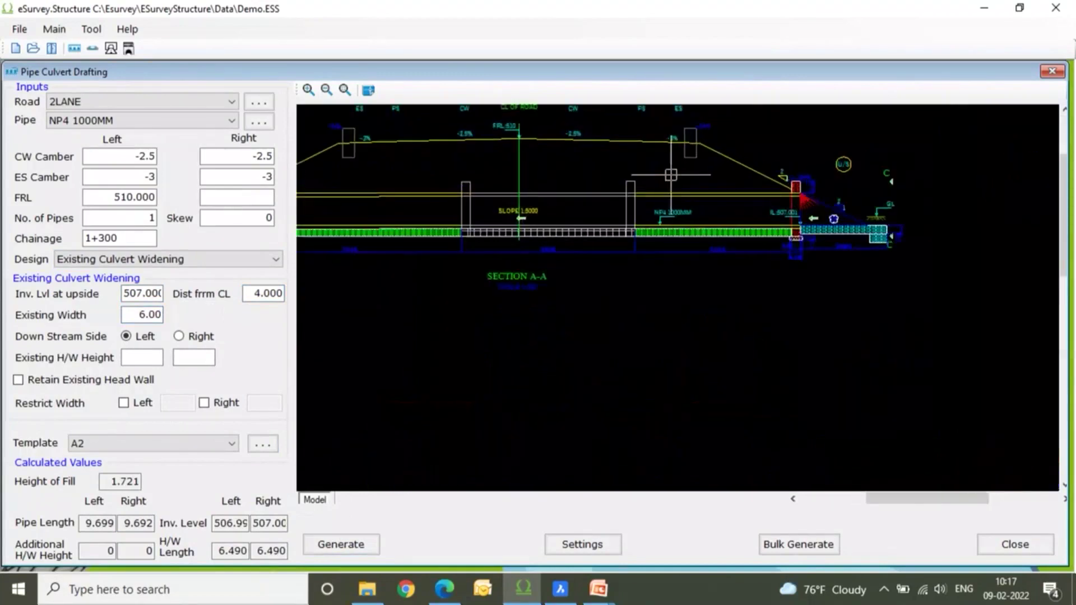
pyautogui.scroll(-1, 643, 189)
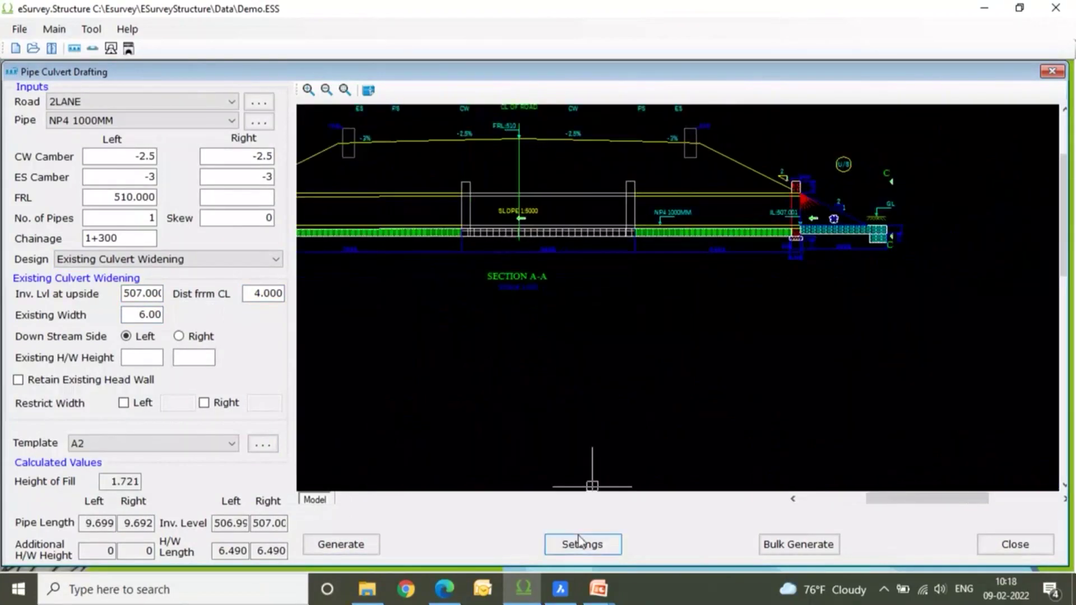
# In the pipe culvert settings, set the head wall's top width to 400 mm and bottom width to 650 mm.
pyautogui.click(583, 544)
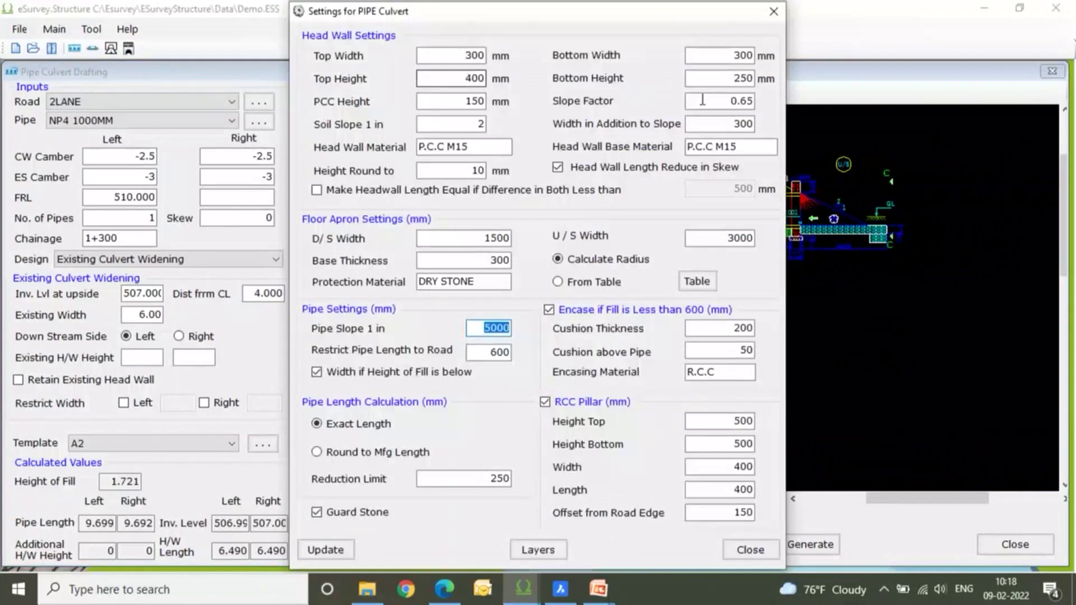
pyautogui.doubleClick(739, 55)
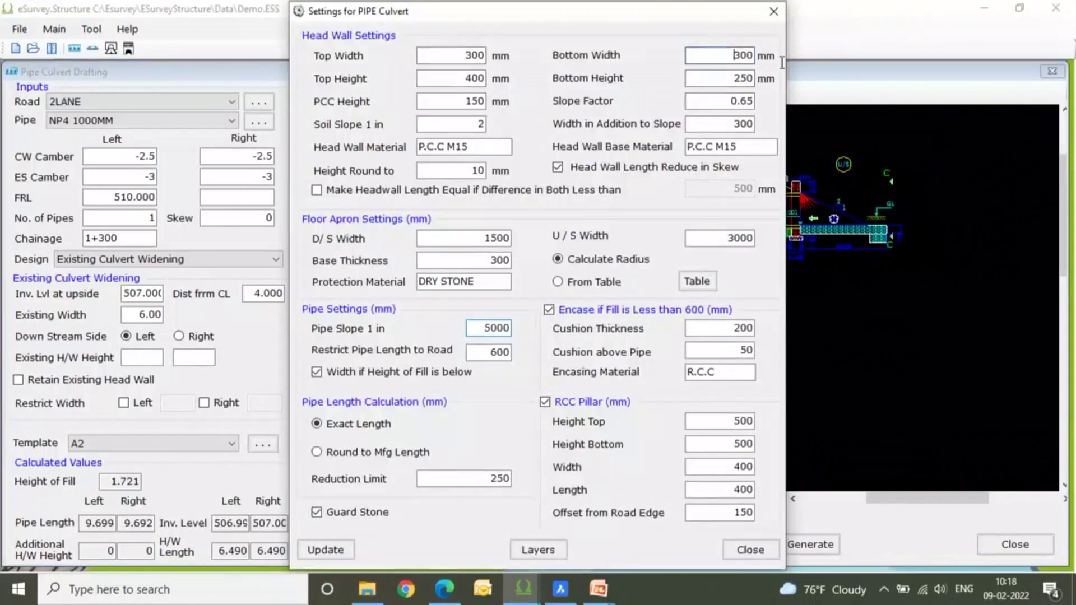
pyautogui.doubleClick(474, 56)
pyautogui.write('4000')
pyautogui.press('BackSpace')
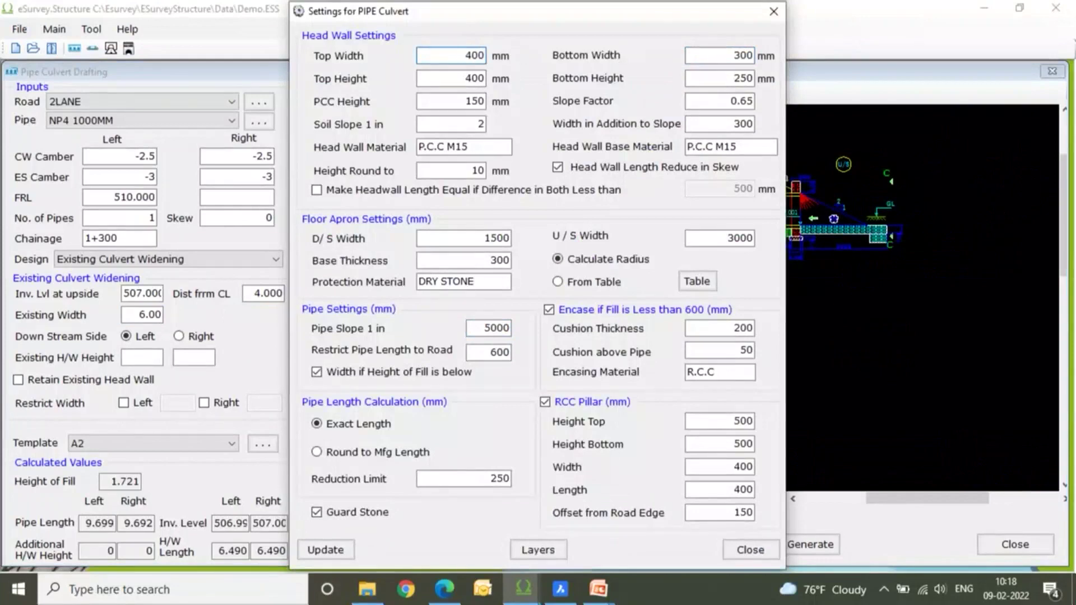
pyautogui.doubleClick(740, 55)
pyautogui.write('650')
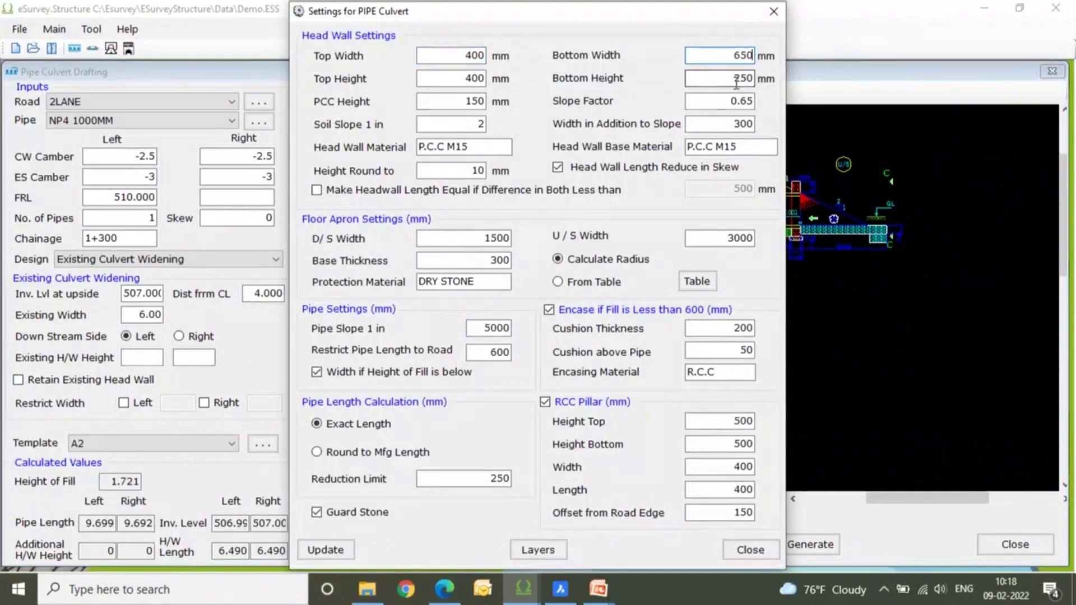
# Set the head wall's bottom height to 650 mm and bottom width to 1200 mm, and save the pipe culvert settings.
pyautogui.press('Tab')
pyautogui.write('650')
pyautogui.click(326, 550)
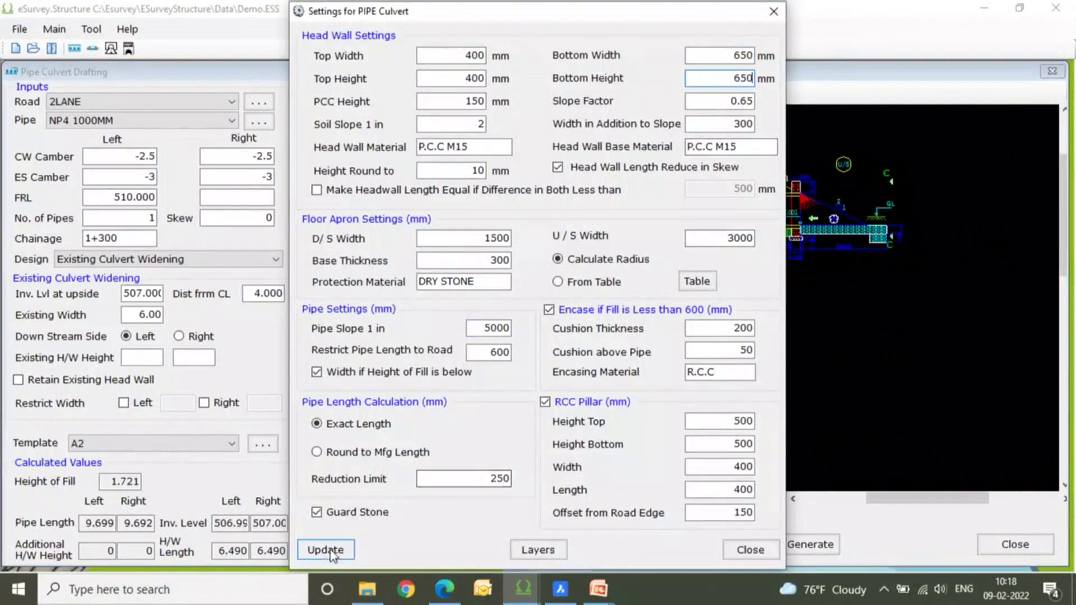
pyautogui.press('Return')
pyautogui.doubleClick(722, 56)
pyautogui.write('1200')
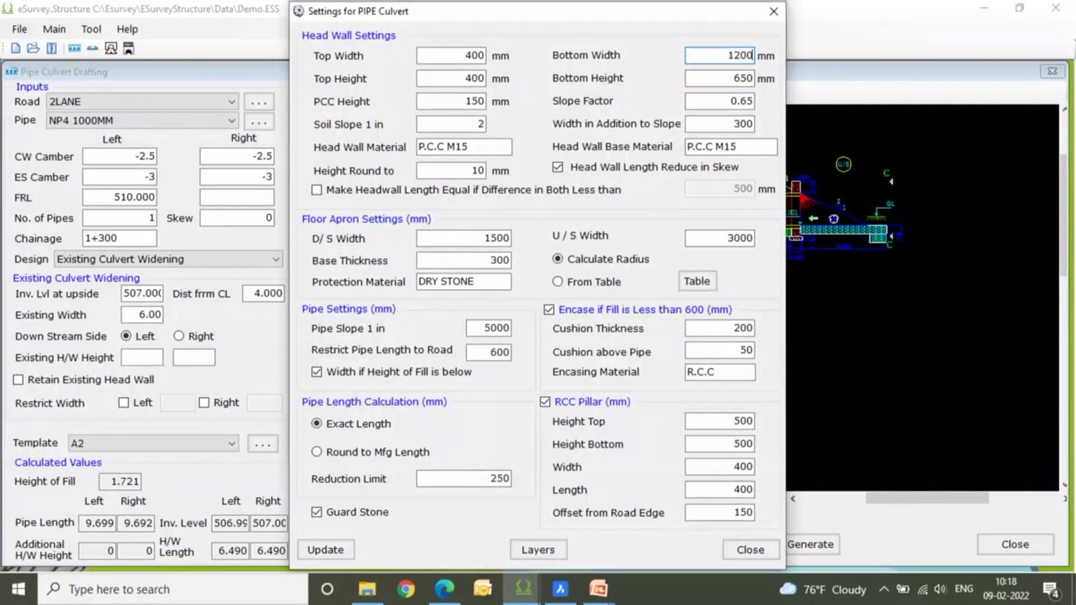
pyautogui.click(330, 550)
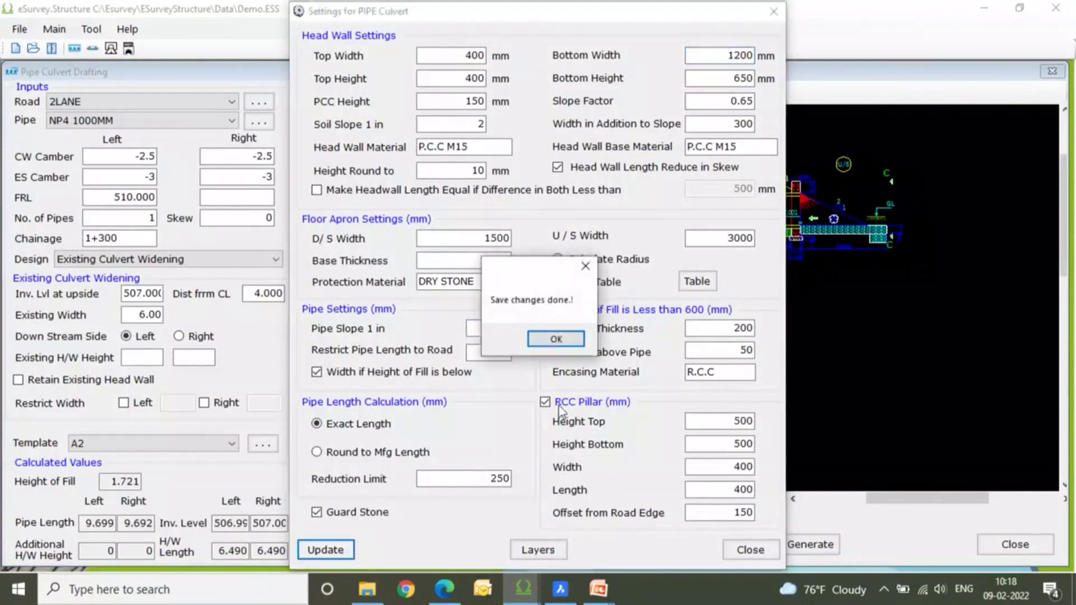
pyautogui.click(565, 340)
pyautogui.click(750, 550)
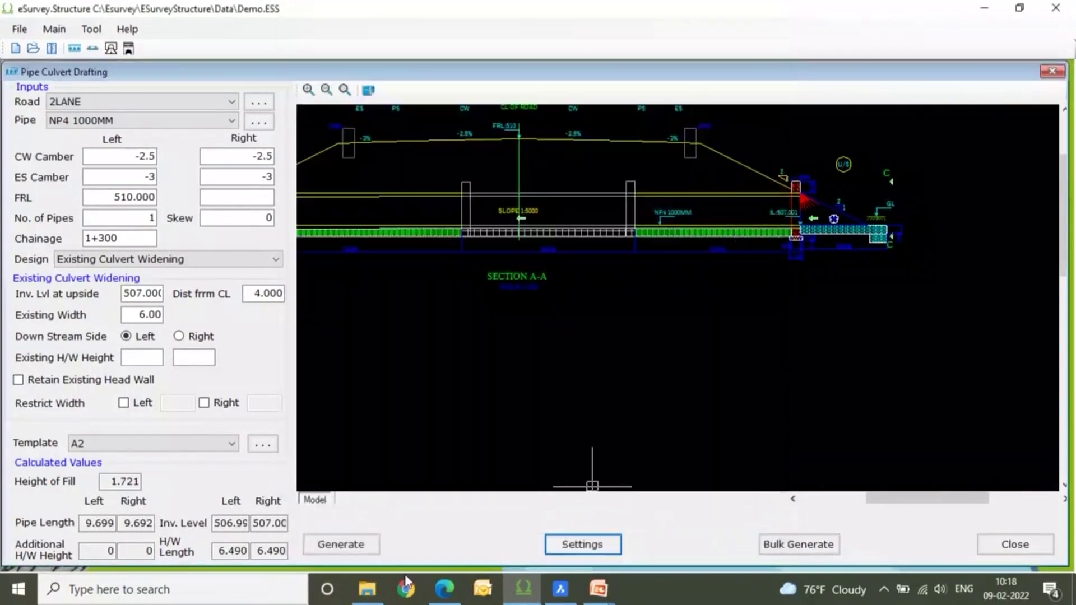
# Regenerate the culvert widening drawing and inspect the head walls in Section A-A.
pyautogui.click(370, 550)
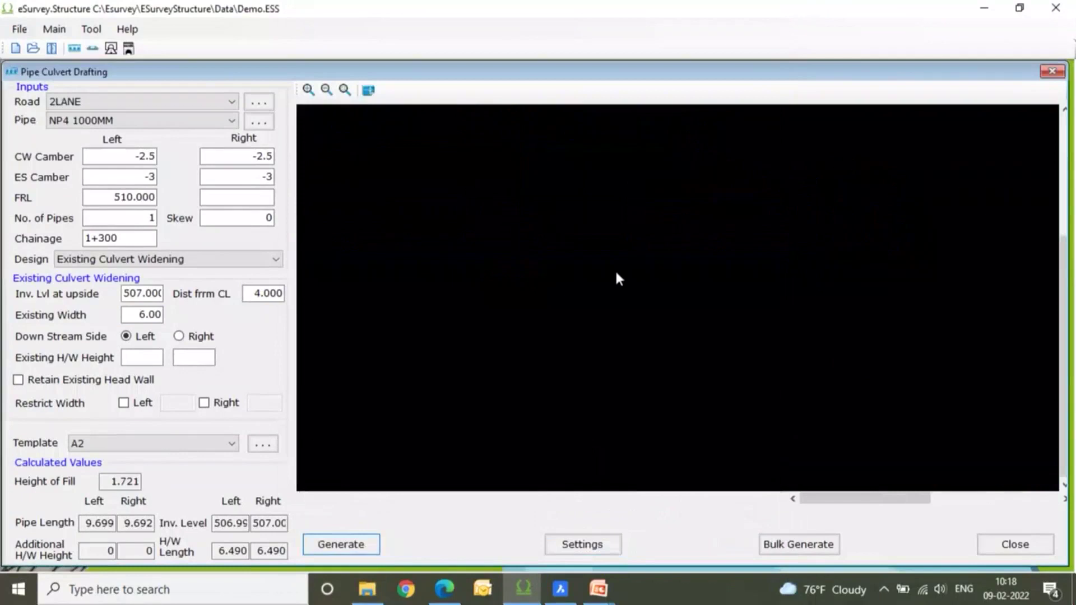
pyautogui.scroll(4, 643, 172)
pyautogui.scroll(3, 642, 172)
pyautogui.scroll(-3, 642, 172)
pyautogui.scroll(2, 821, 200)
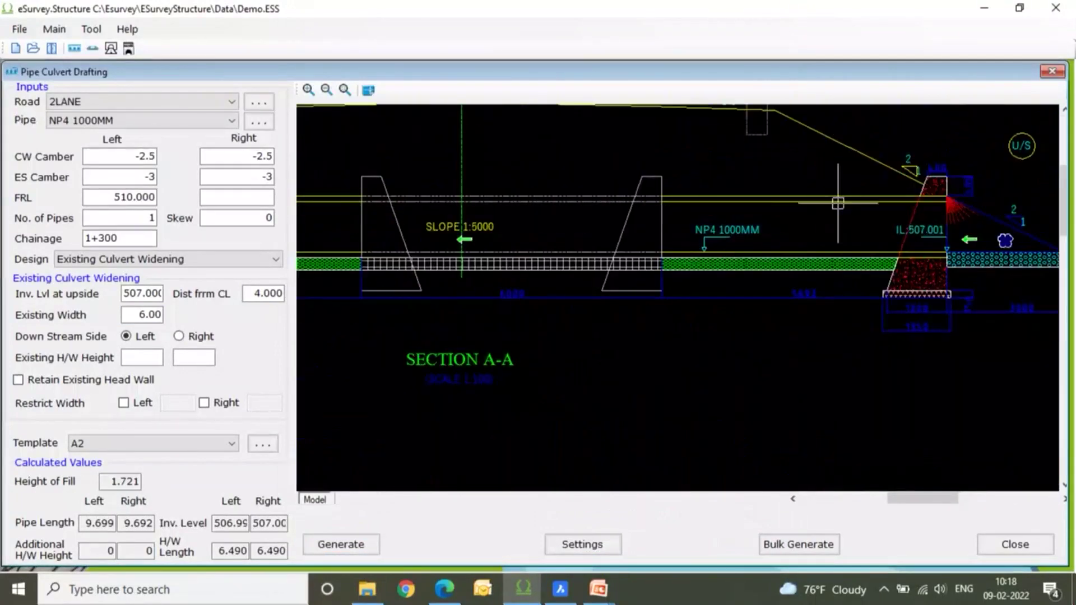
# Set the existing culvert's distance from CL to 9.5 and regenerate the widening drawing.
pyautogui.doubleClick(250, 292)
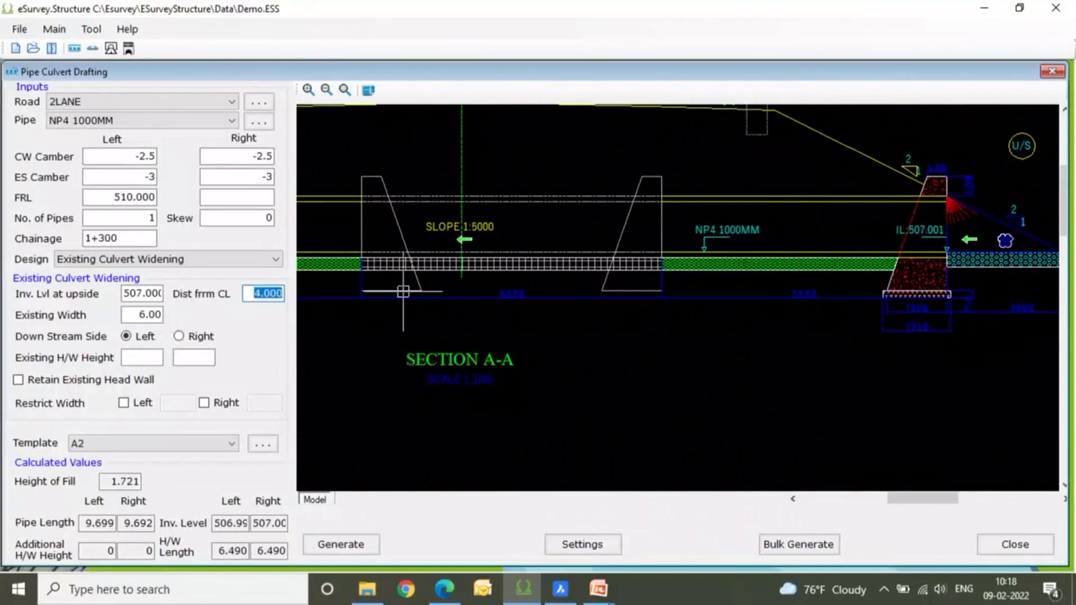
pyautogui.write('9.5')
pyautogui.click(341, 544)
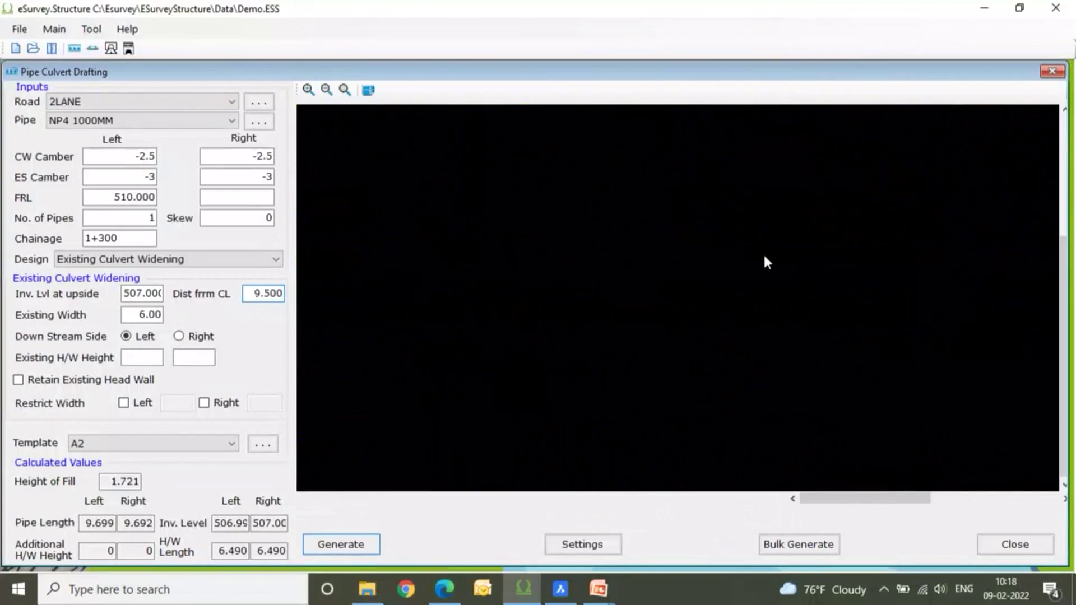
pyautogui.scroll(5, 734, 267)
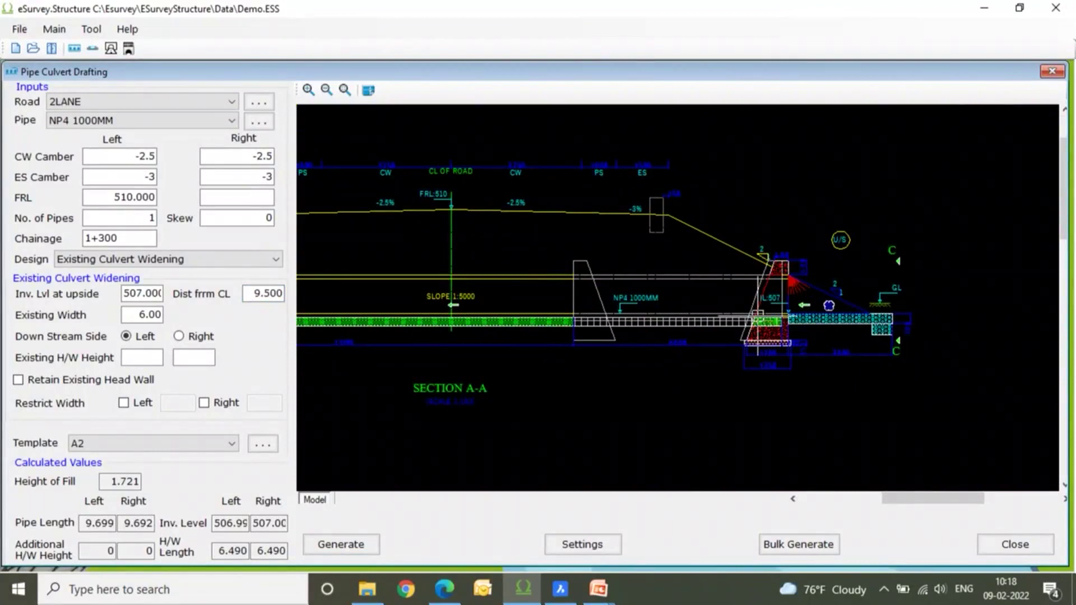
# Retain the existing head wall, regenerate the widening drawing and check the upstream side in Section A-A.
pyautogui.click(63, 381)
pyautogui.click(338, 544)
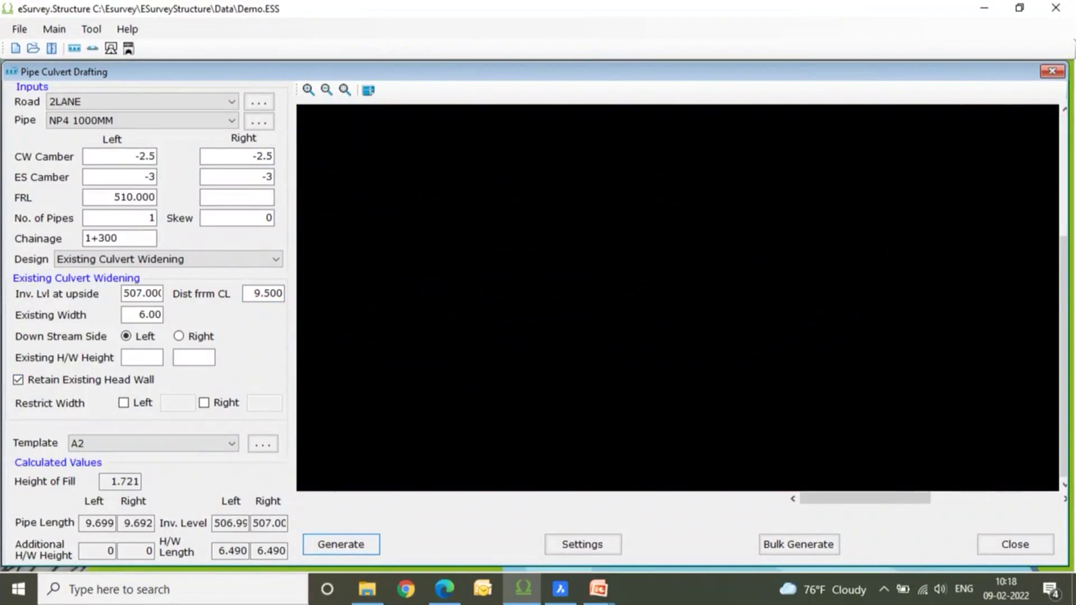
pyautogui.scroll(3, 717, 168)
pyautogui.moveTo(724, 160)
pyautogui.mouseDown(button='middle')
pyautogui.moveTo(745, 218)
pyautogui.moveTo(768, 233)
pyautogui.mouseUp(button='middle')
pyautogui.scroll(2, 768, 232)
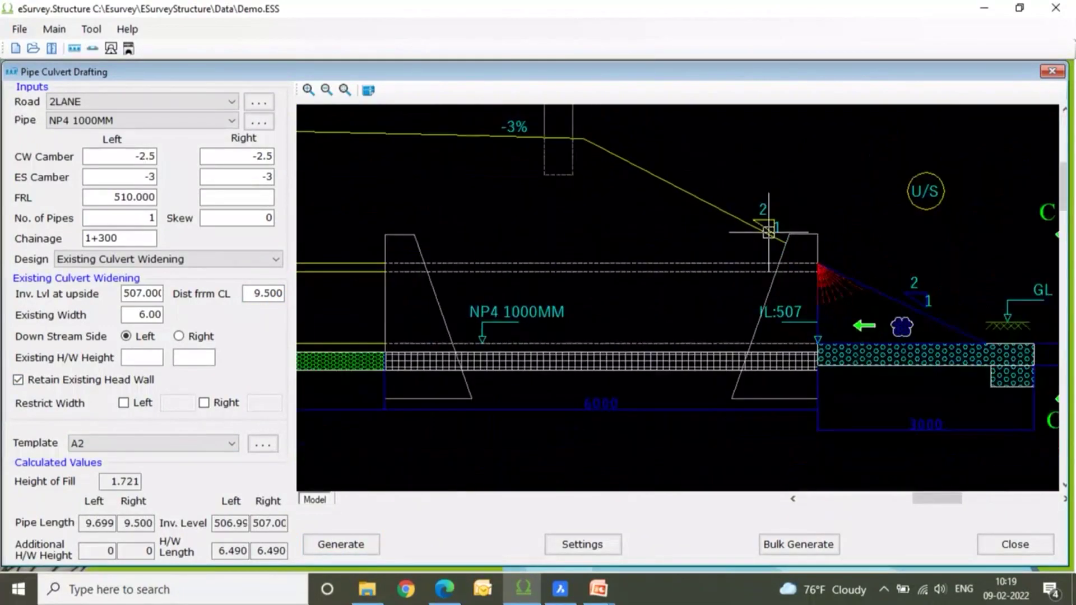
pyautogui.scroll(-5, 768, 232)
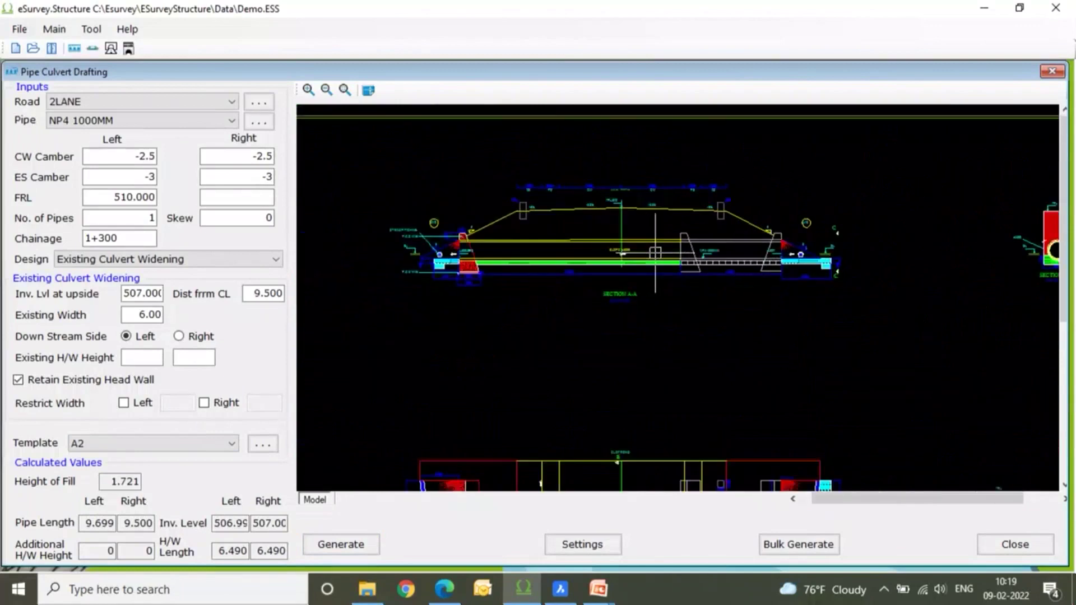
# Change the design to New Culvert with an upside invert level of 508.2, generate the drawing and inspect the pipe encasing in Section B-B.
pyautogui.click(166, 259)
pyautogui.click(158, 274)
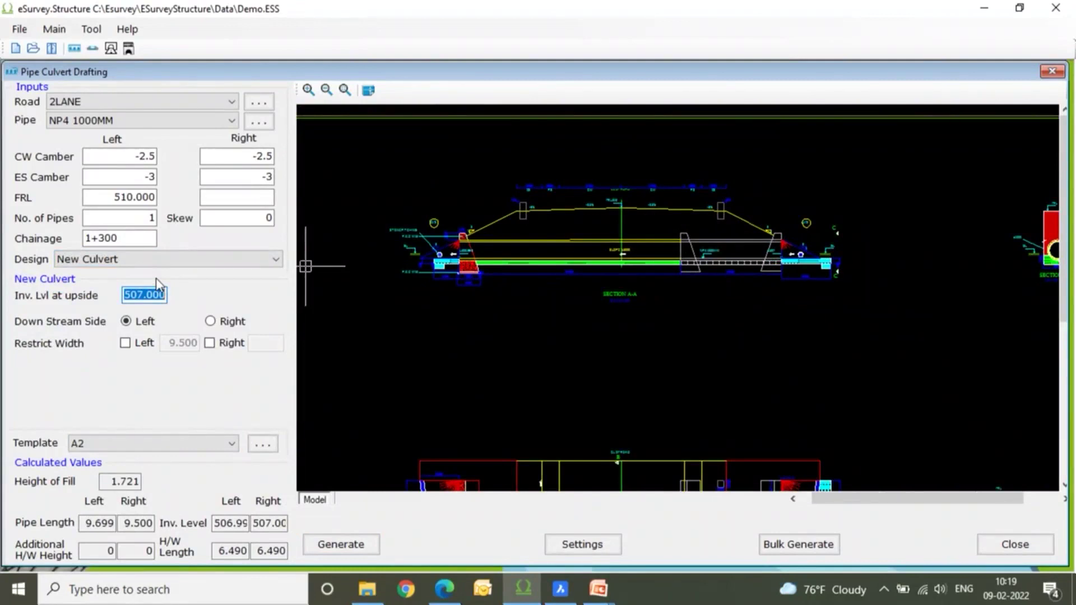
pyautogui.write('508.2')
pyautogui.click(319, 543)
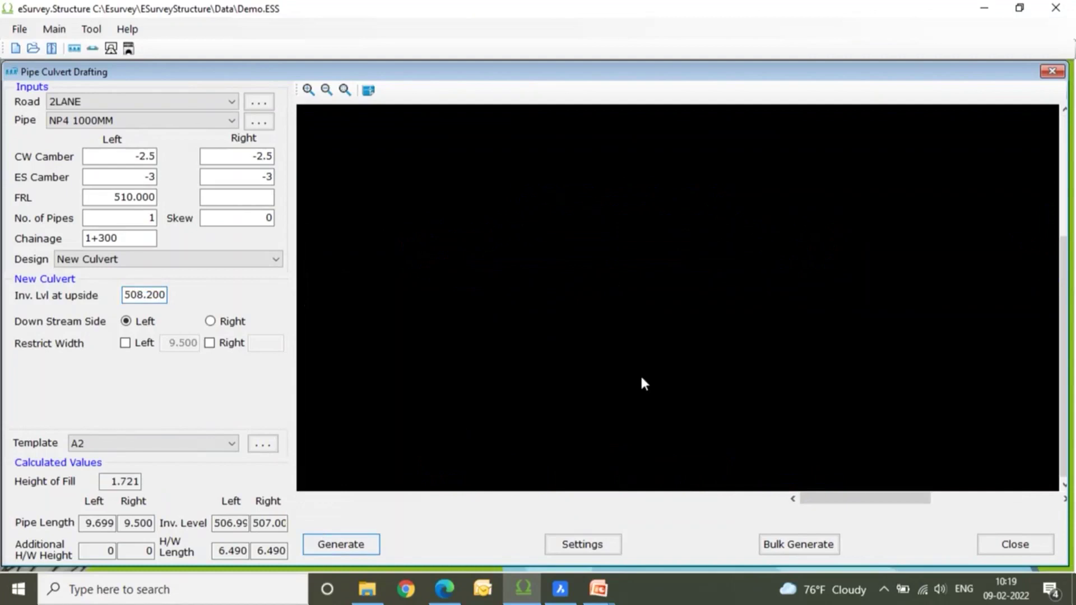
pyautogui.scroll(5, 889, 174)
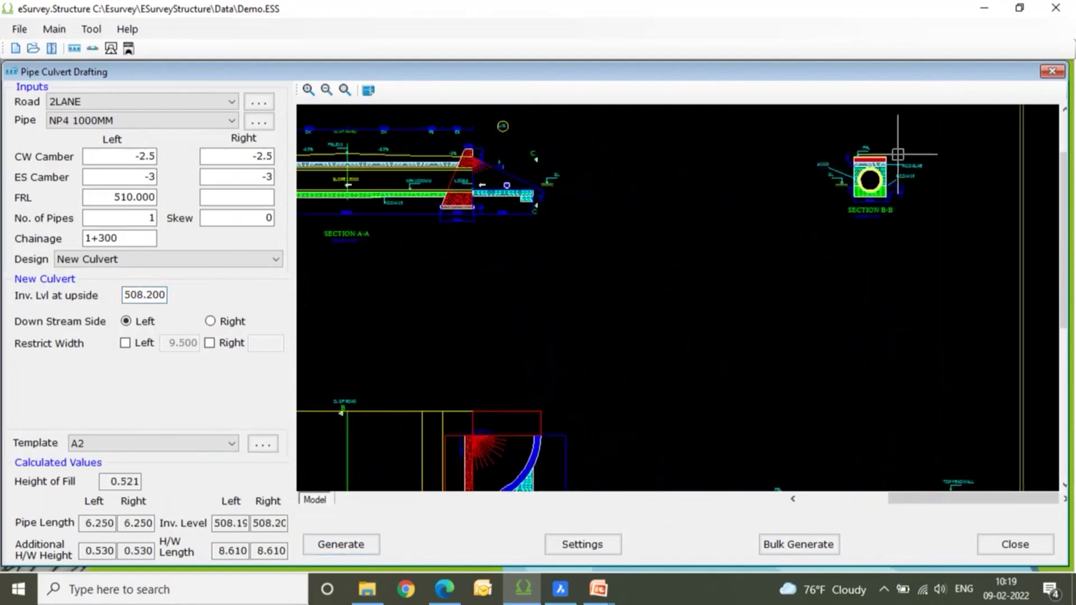
pyautogui.scroll(3, 889, 174)
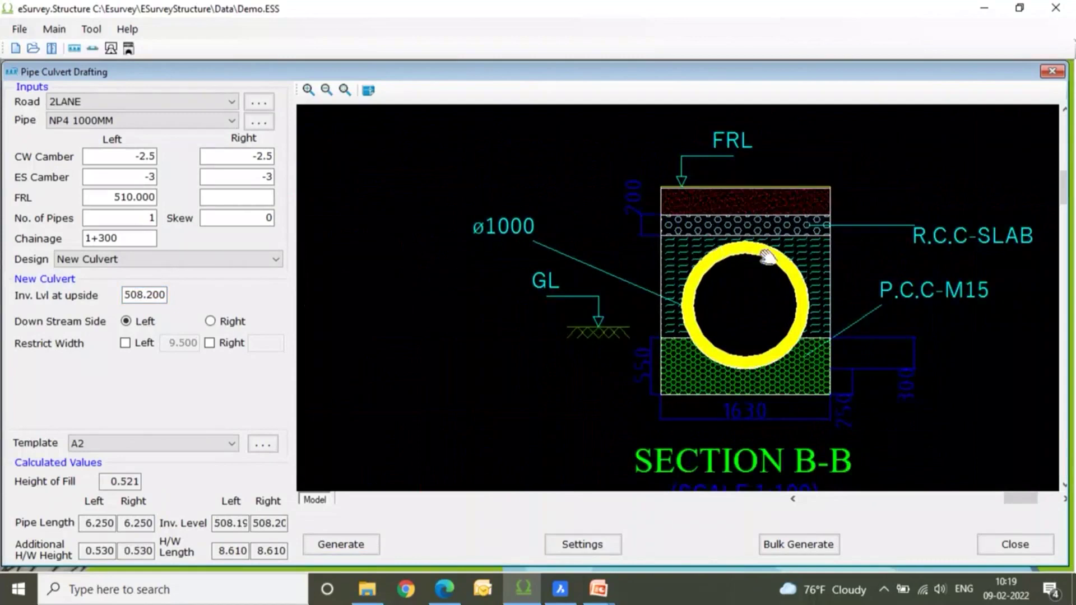
pyautogui.moveTo(764, 250); pyautogui.dragTo(726, 226, button='middle')
pyautogui.scroll(2, 726, 226)
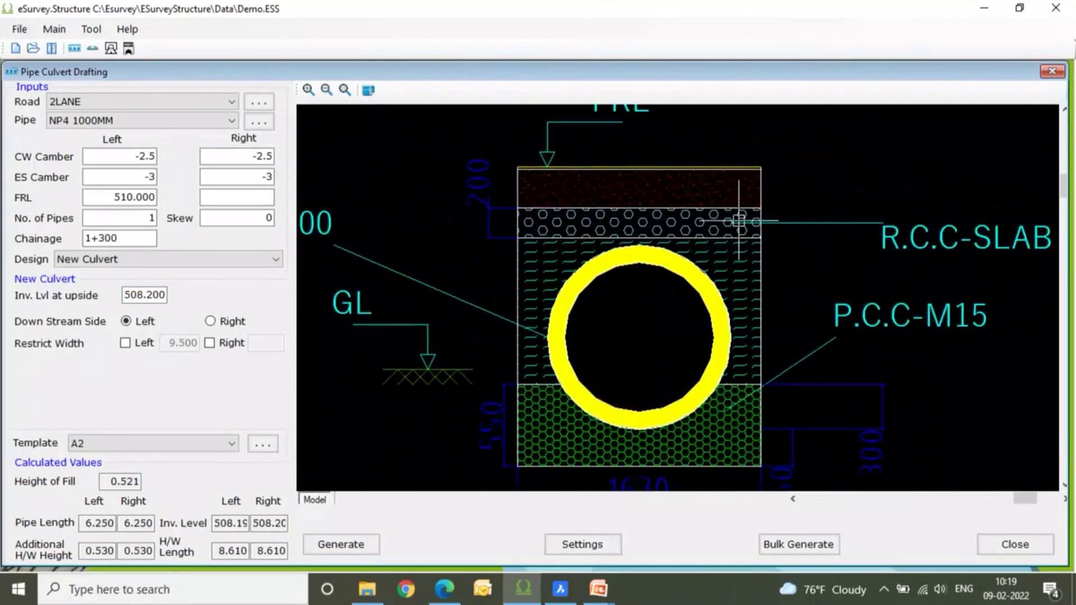
pyautogui.doubleClick(116, 481)
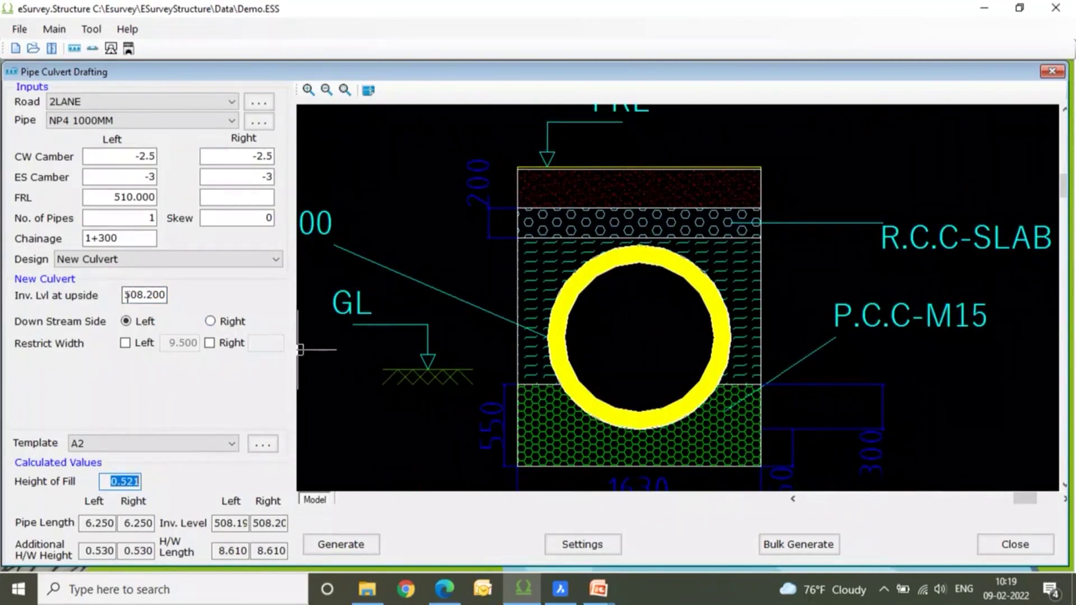
# Open bulk generation and review the input columns of the new culvert Excel template, closing the template without entries.
pyautogui.click(799, 542)
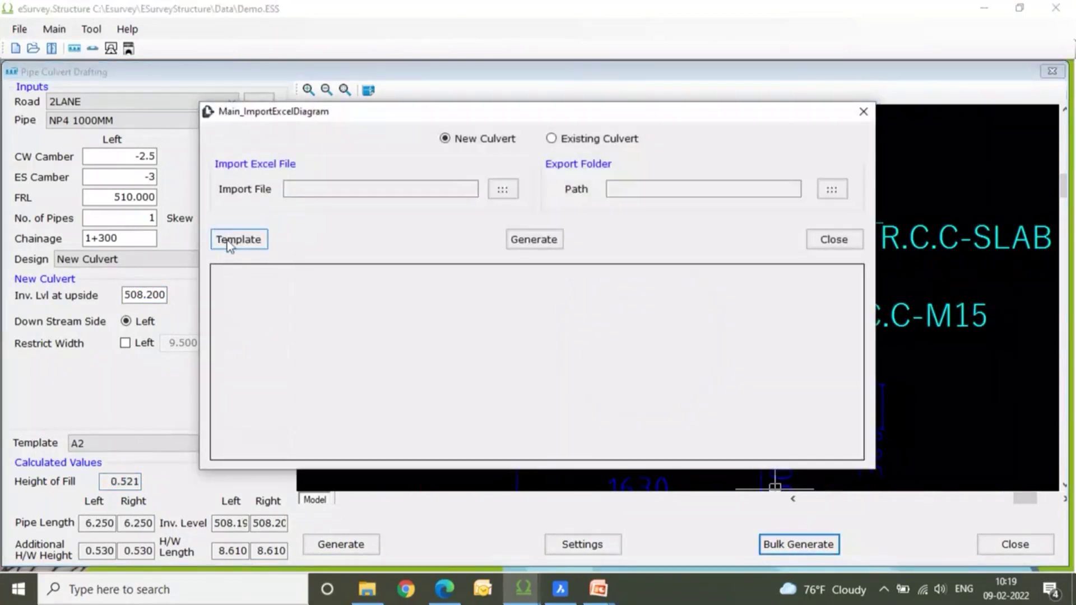
pyautogui.click(229, 243)
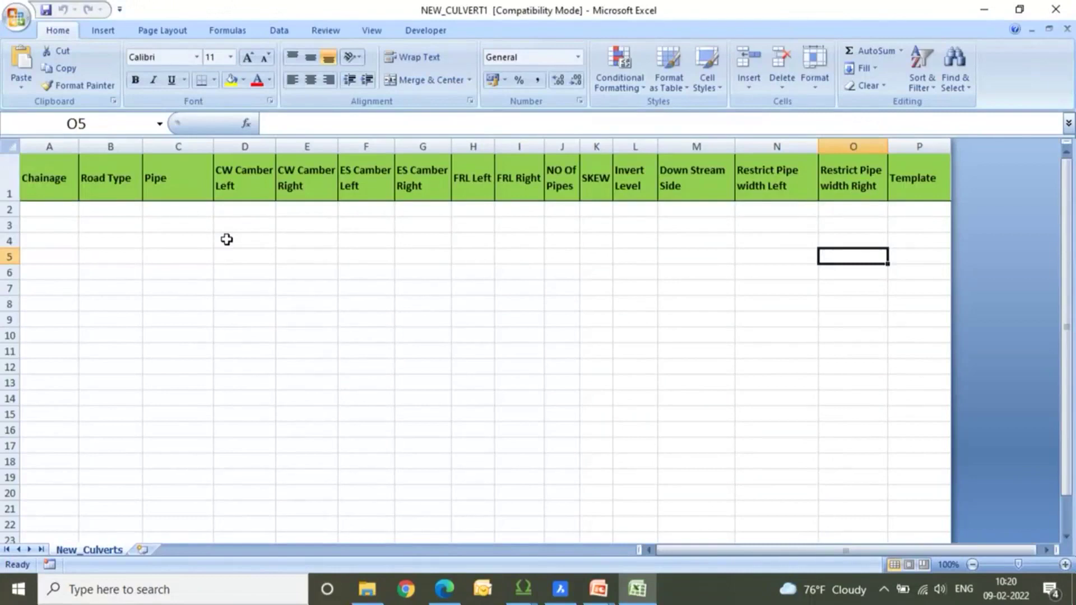
pyautogui.moveTo(31, 213); pyautogui.dragTo(26, 291)
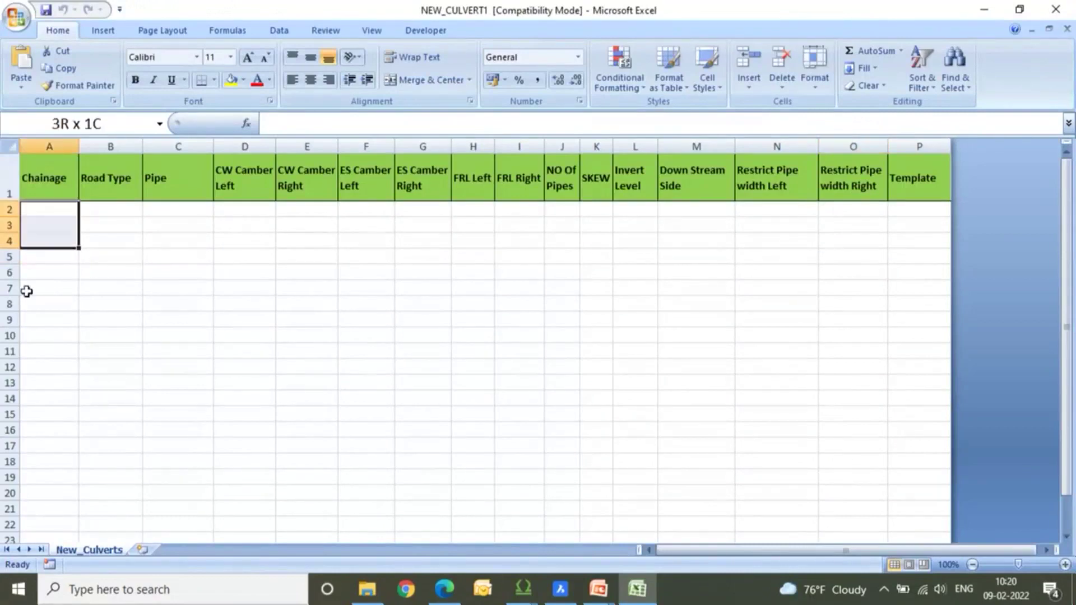
pyautogui.moveTo(88, 215); pyautogui.dragTo(126, 286)
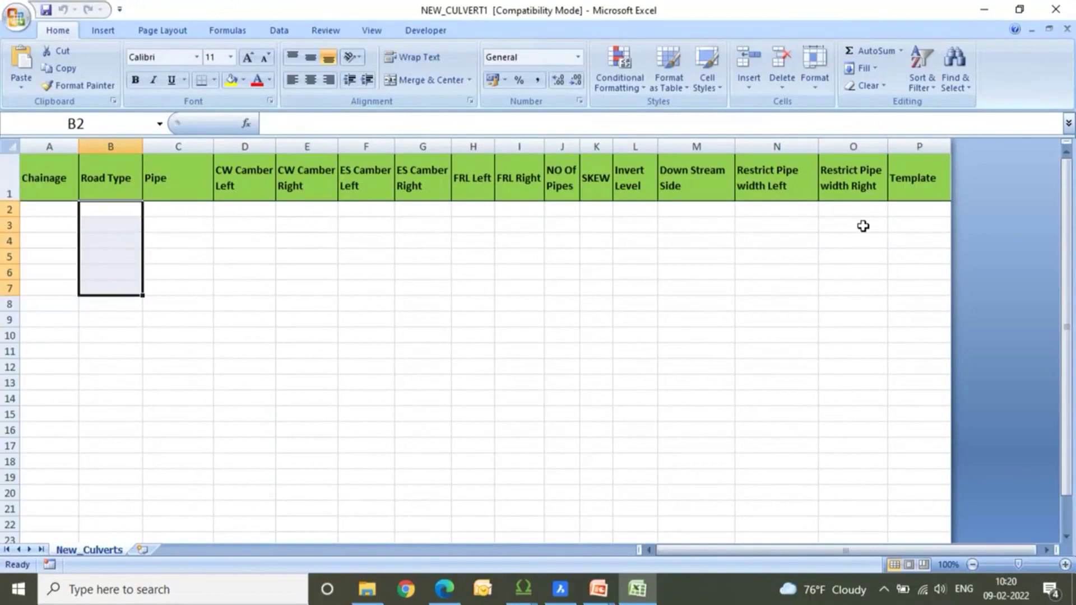
pyautogui.click(1055, 10)
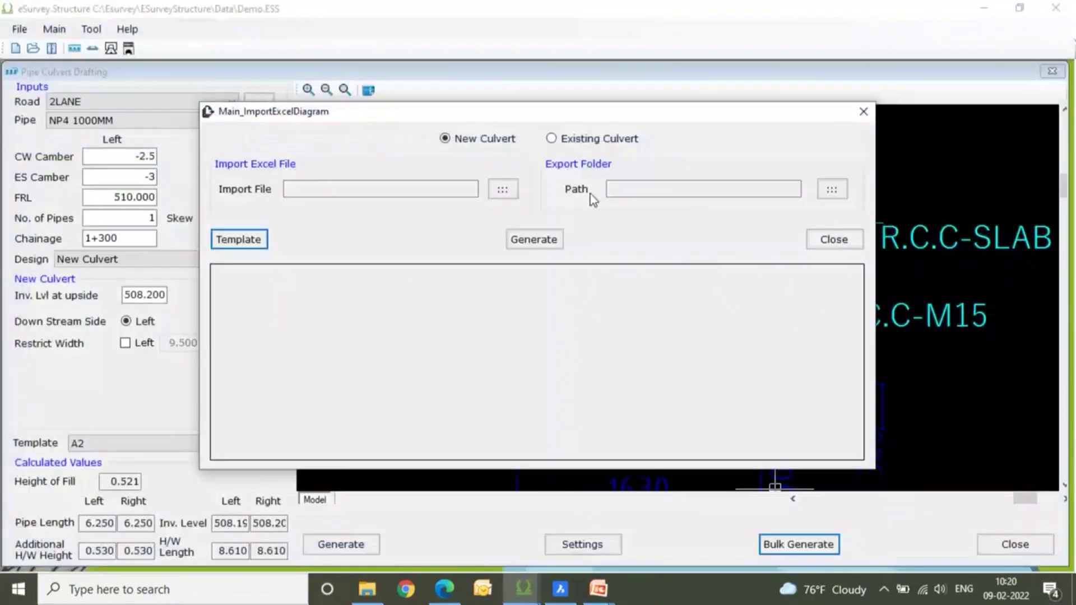
# Import the sample new culvert Excel file from the C:\Esurvey\ESurveyStructure\Samples folder.
pyautogui.click(502, 188)
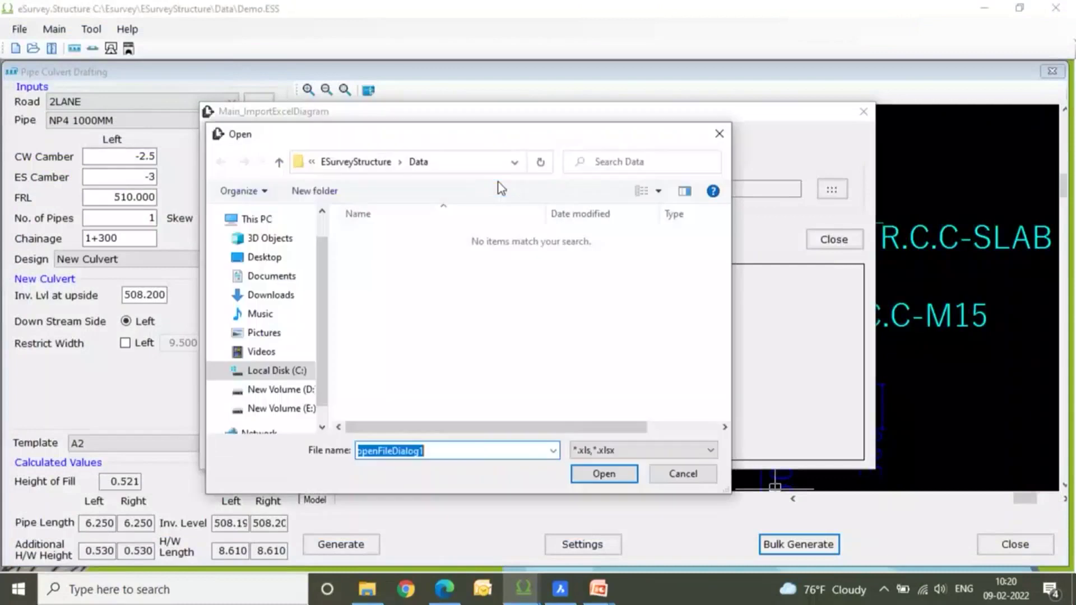
pyautogui.click(275, 370)
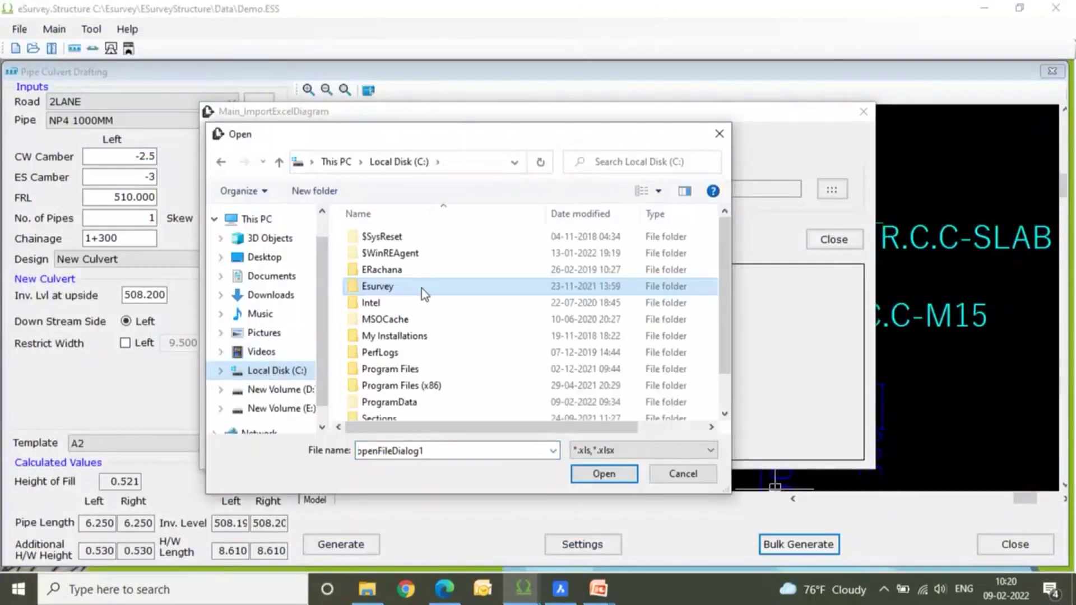
pyautogui.doubleClick(421, 288)
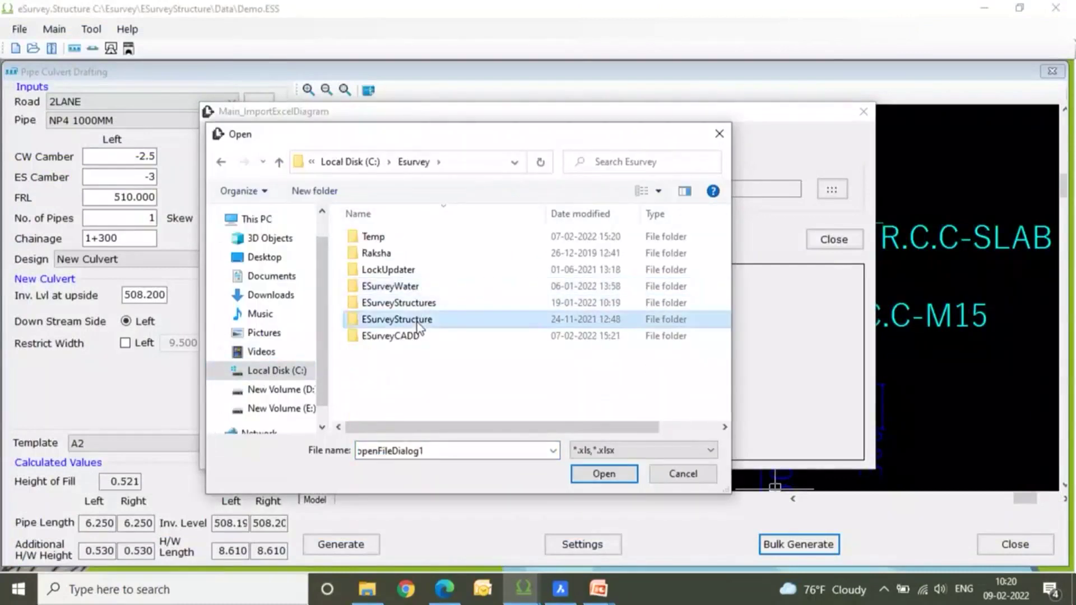
pyautogui.doubleClick(417, 320)
pyautogui.doubleClick(405, 271)
pyautogui.click(405, 271)
pyautogui.click(604, 475)
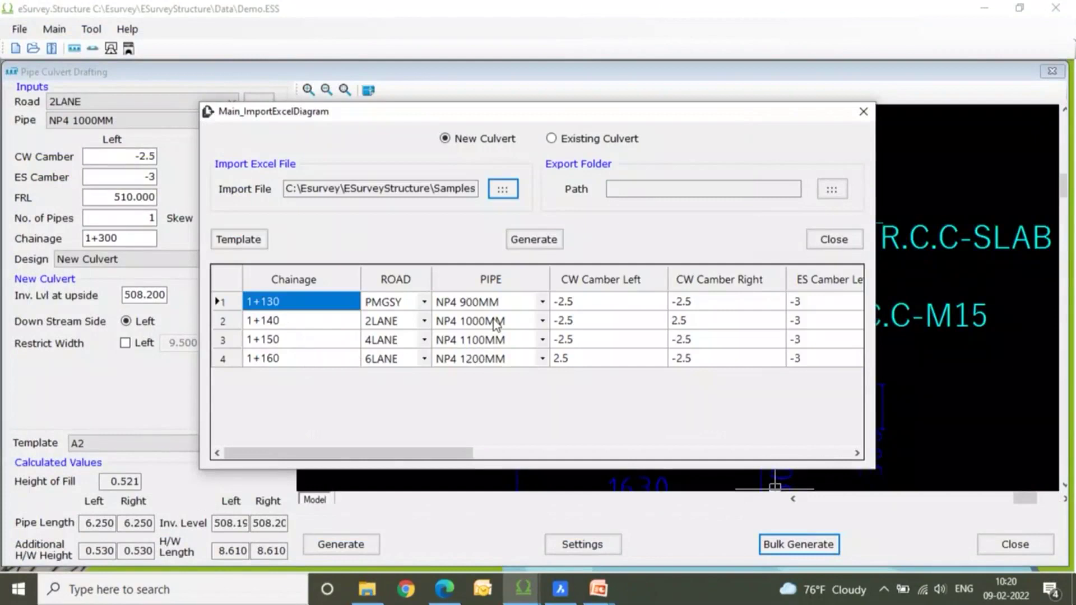
# Review the imported culvert data and set the template to A2 for all four culverts.
pyautogui.moveTo(451, 454); pyautogui.dragTo(538, 459)
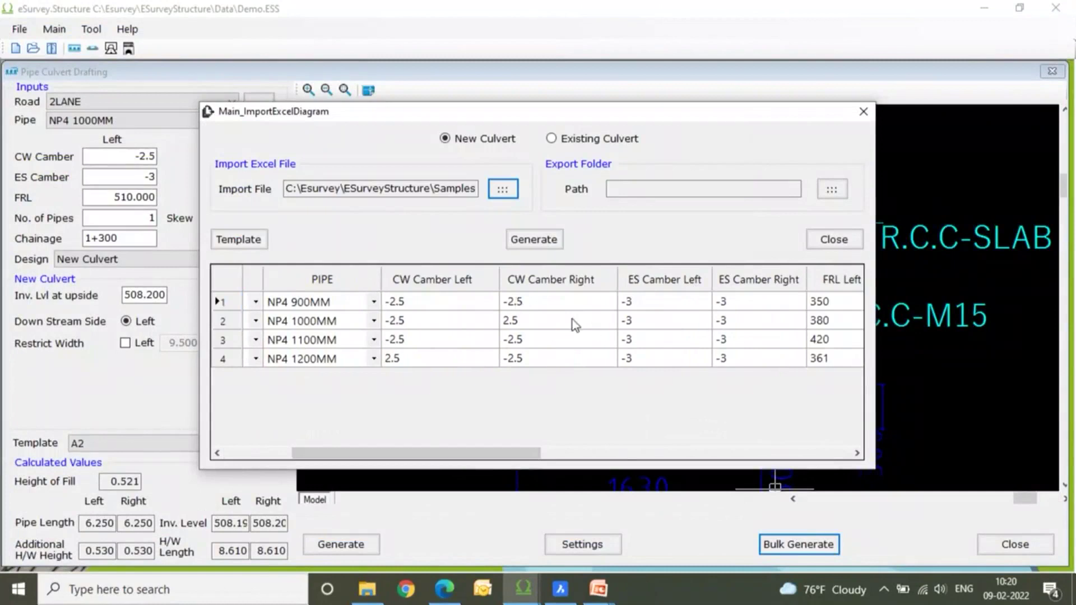
pyautogui.moveTo(523, 448); pyautogui.dragTo(869, 488)
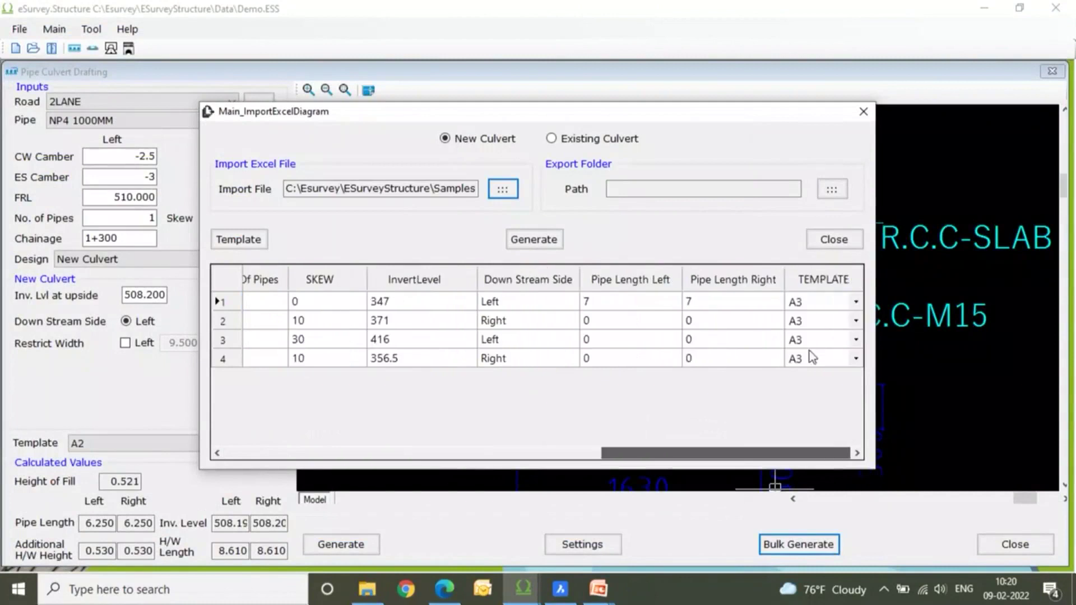
pyautogui.click(857, 304)
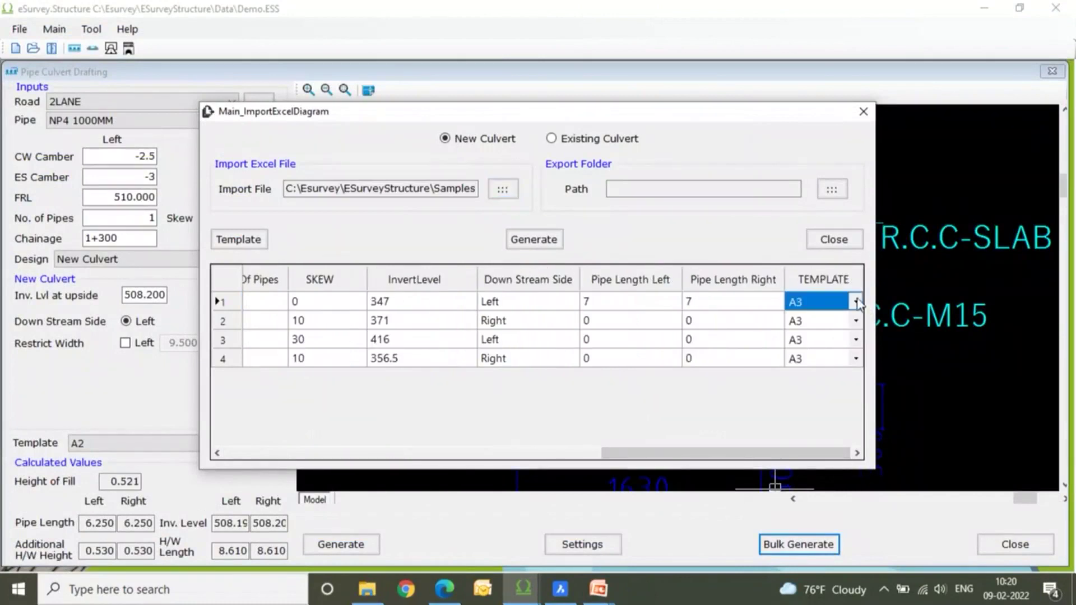
pyautogui.click(856, 302)
pyautogui.click(858, 318)
pyautogui.click(858, 321)
pyautogui.click(856, 321)
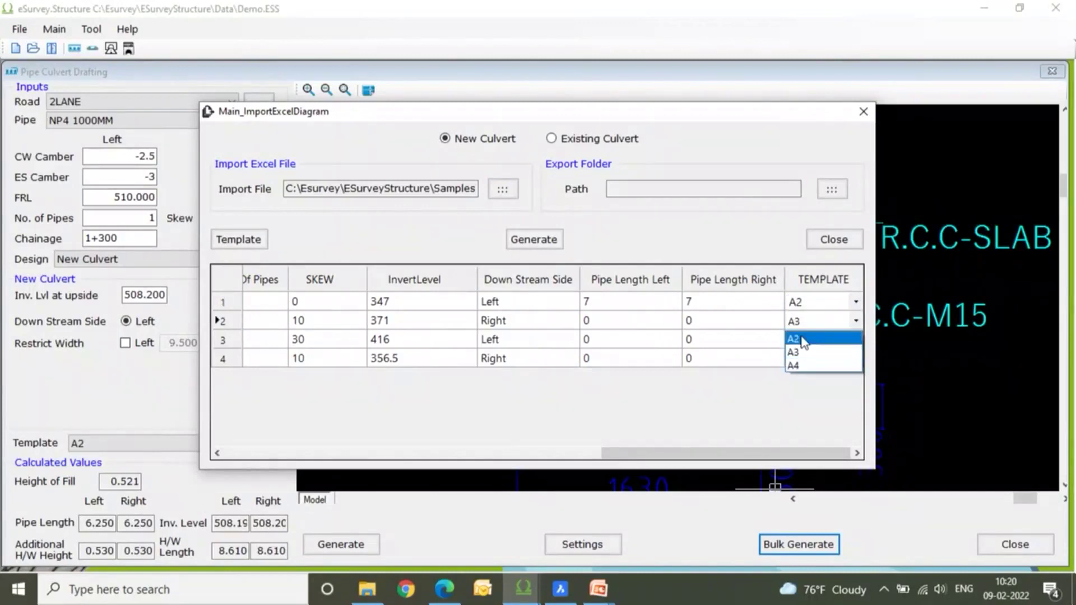
pyautogui.click(801, 336)
pyautogui.click(854, 342)
pyautogui.click(854, 342)
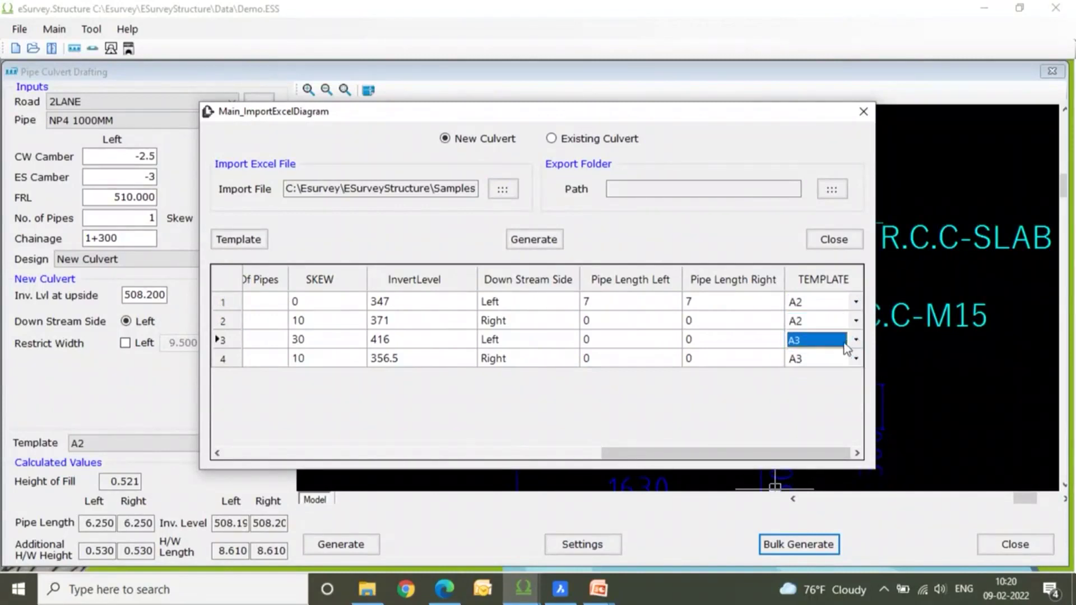
pyautogui.click(815, 358)
pyautogui.click(857, 359)
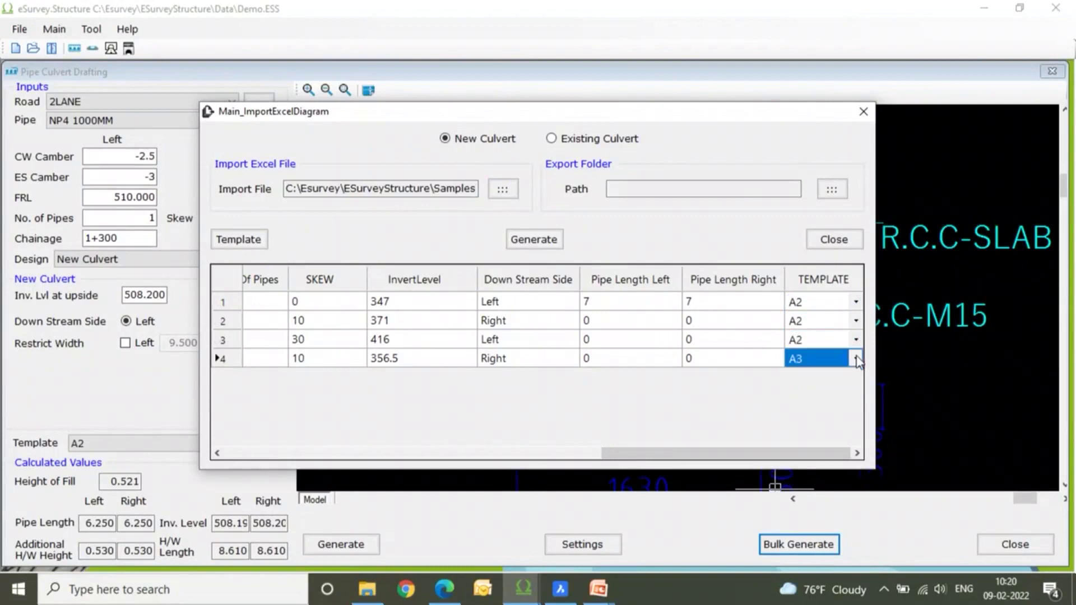
pyautogui.click(857, 360)
pyautogui.click(794, 377)
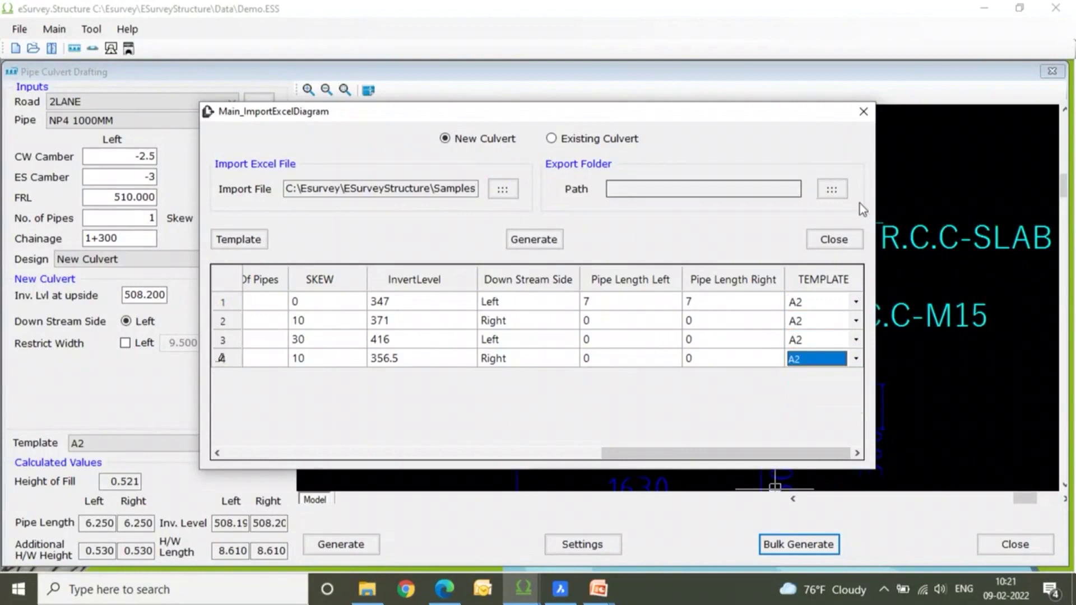
# Bulk generate the four culvert drawings into a newly made desktop folder and close the bulk generation dialog.
pyautogui.click(832, 189)
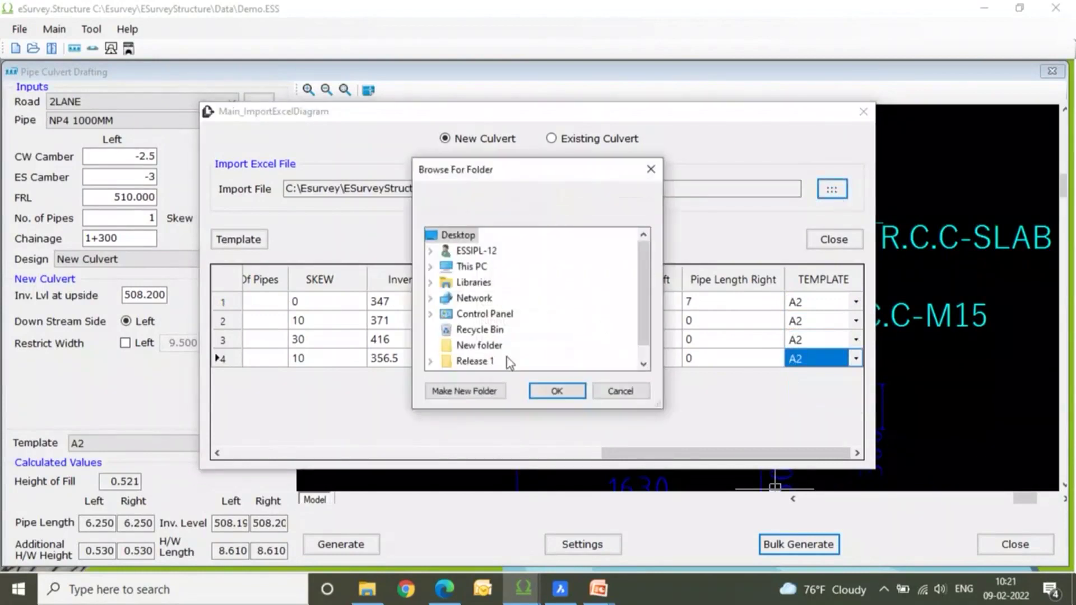
pyautogui.click(493, 390)
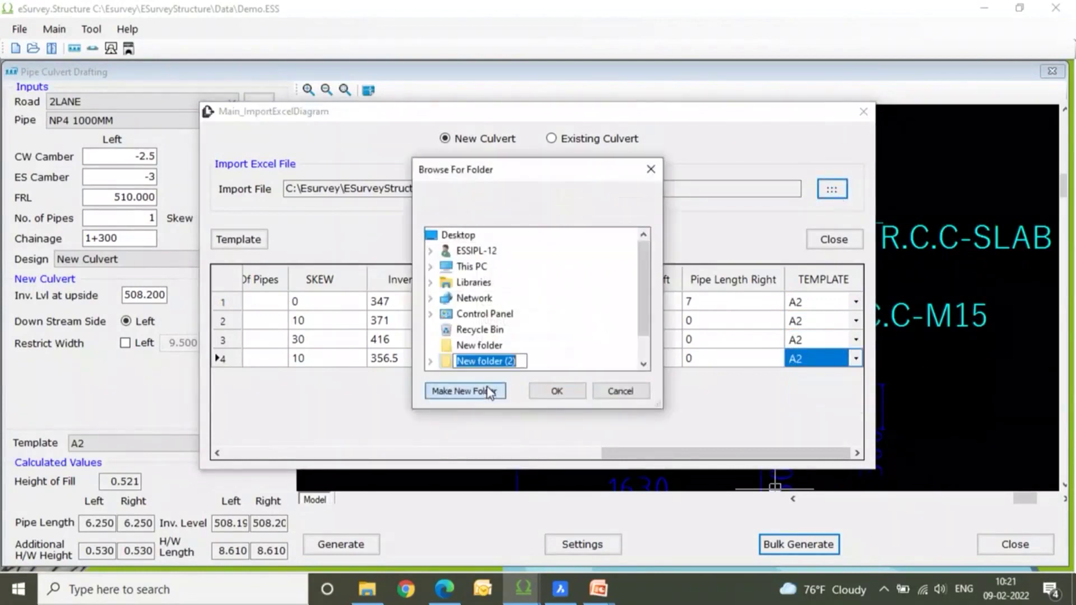
pyautogui.click(560, 391)
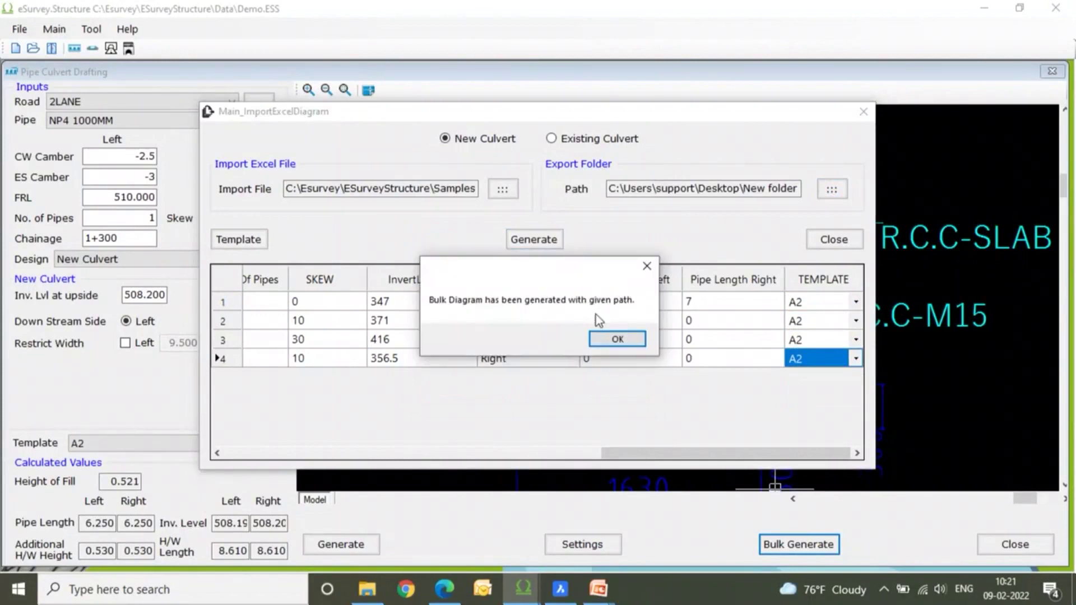
pyautogui.click(614, 338)
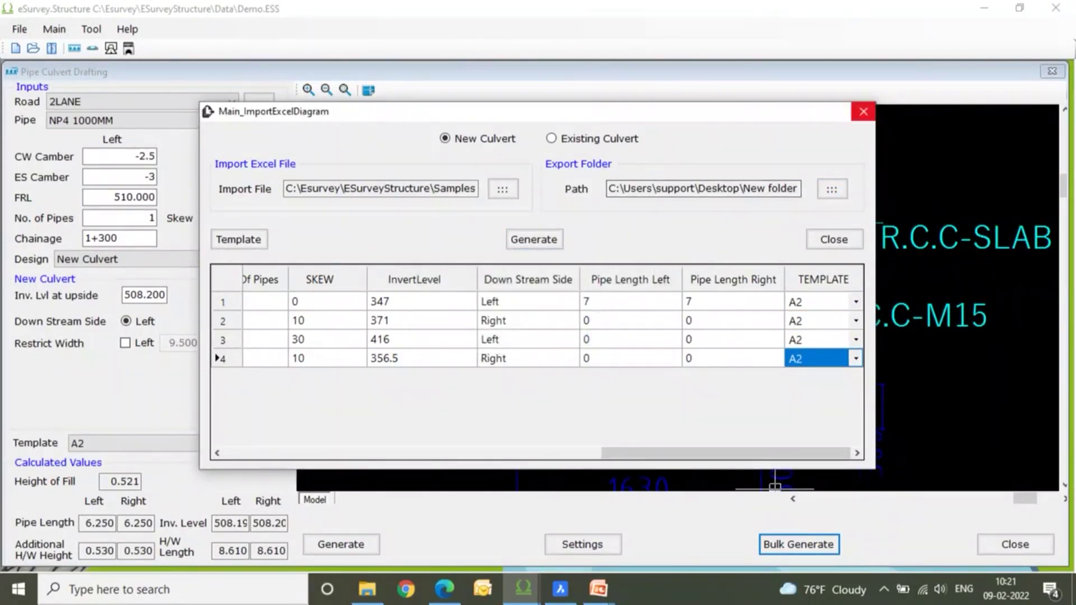
pyautogui.click(863, 111)
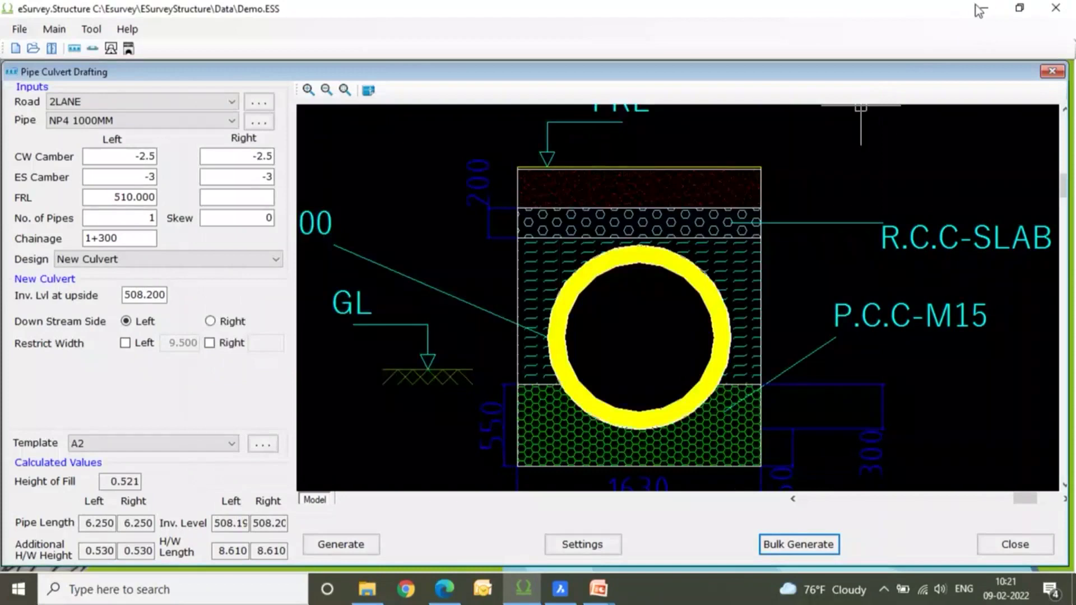
# Open New folder (2) on the desktop and review the calculated culvert columns in NEW_CULVERT_OUTPUT.xlsx.
pyautogui.click(979, 10)
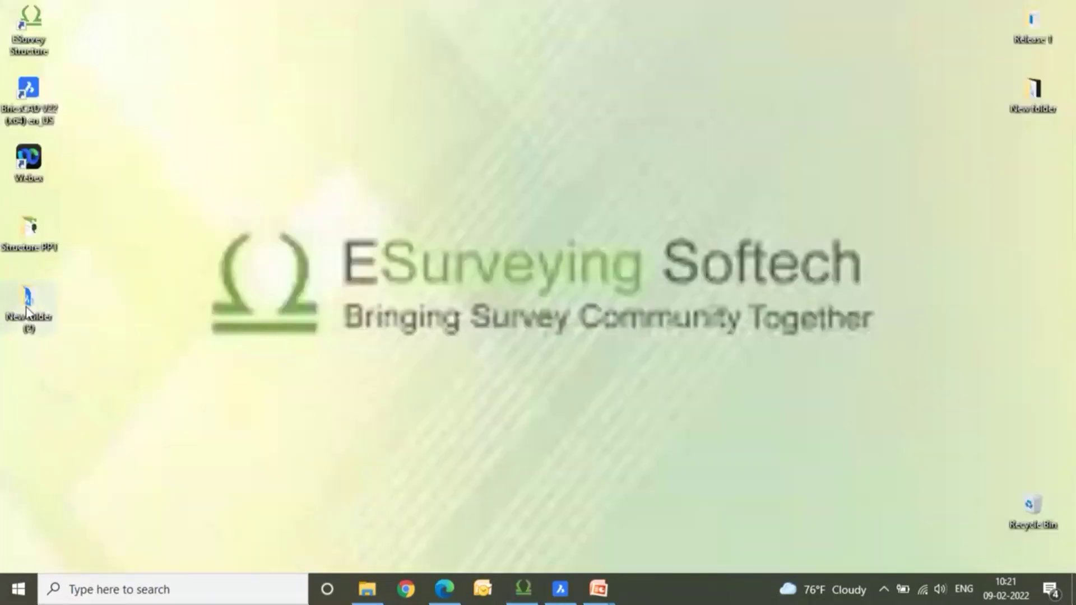
pyautogui.doubleClick(27, 306)
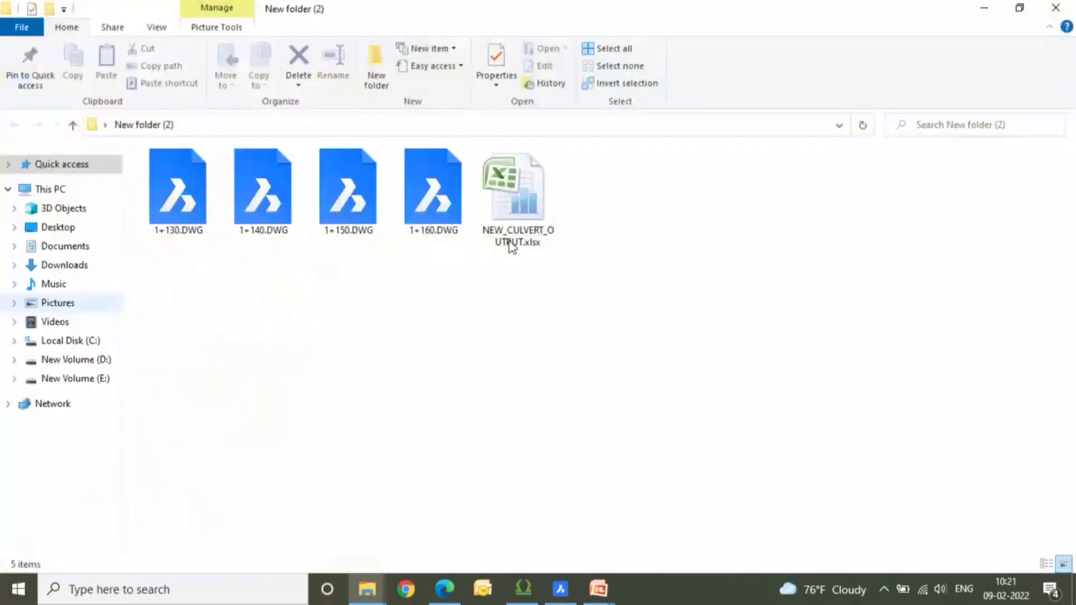
pyautogui.click(533, 201)
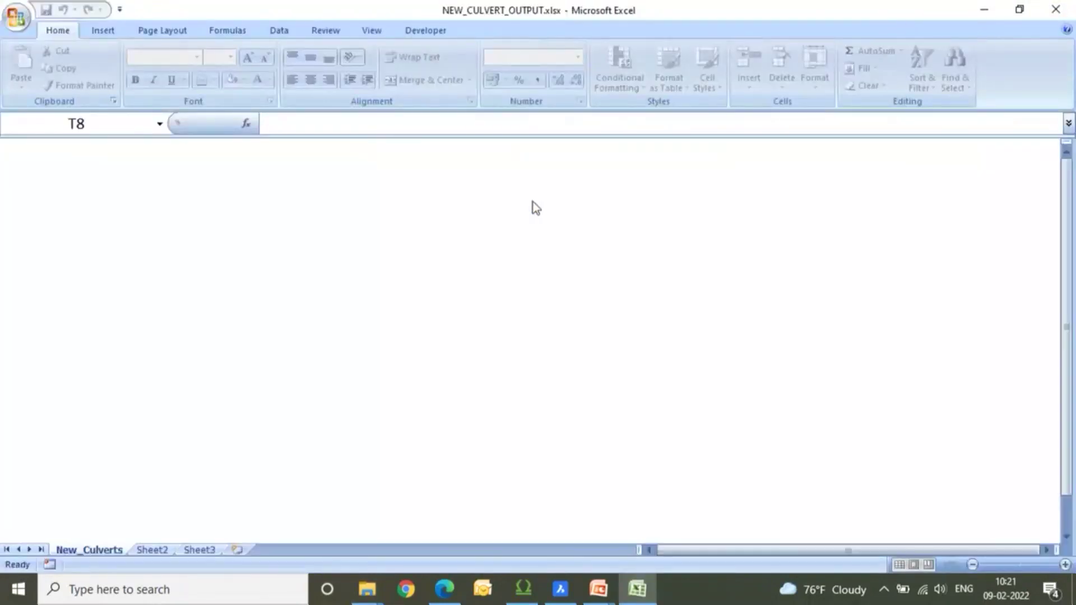
pyautogui.moveTo(661, 550); pyautogui.dragTo(616, 550)
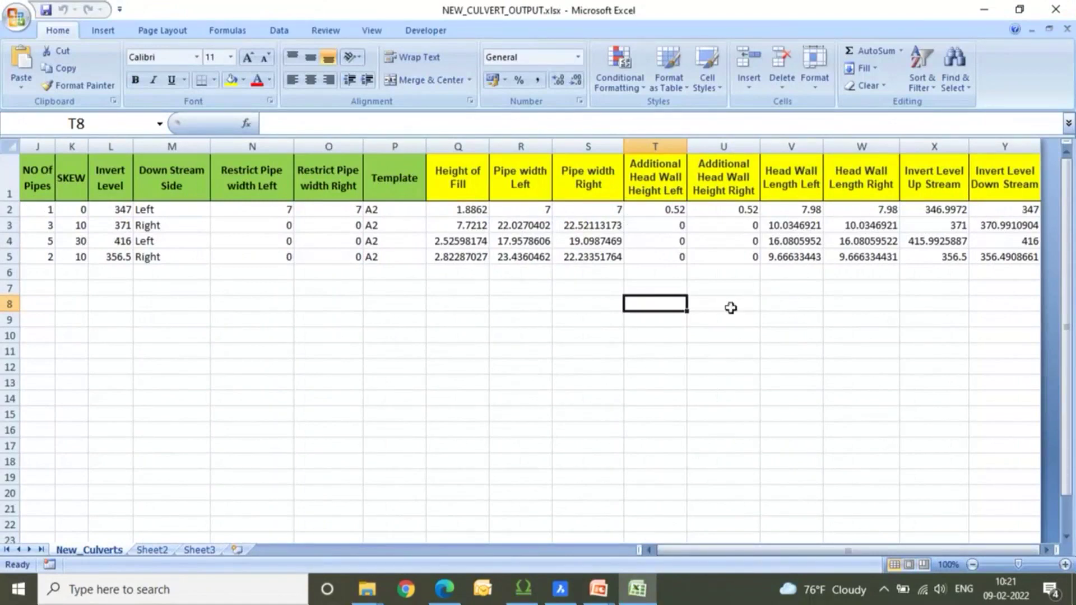
pyautogui.click(973, 9)
# Open the generated 1+130.DWG in BricsCAD and inspect the culvert's plan and Section C-C.
pyautogui.click(178, 193)
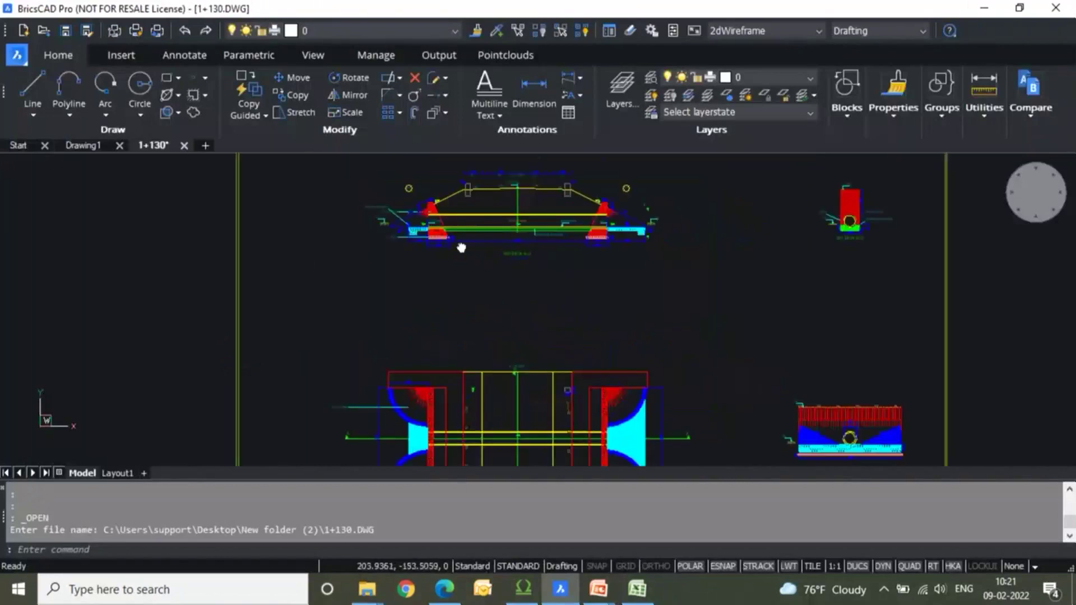
pyautogui.scroll(5, 483, 308)
pyautogui.scroll(-2, 482, 308)
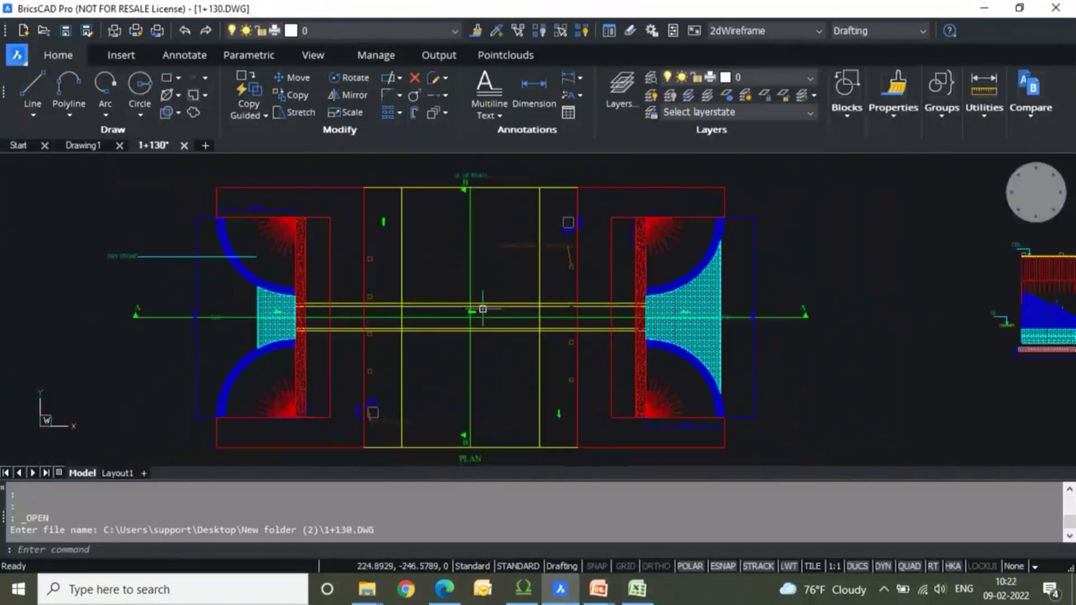
pyautogui.scroll(-6, 446, 327)
pyautogui.moveTo(446, 328); pyautogui.dragTo(345, 330, button='middle')
pyautogui.scroll(6, 488, 322)
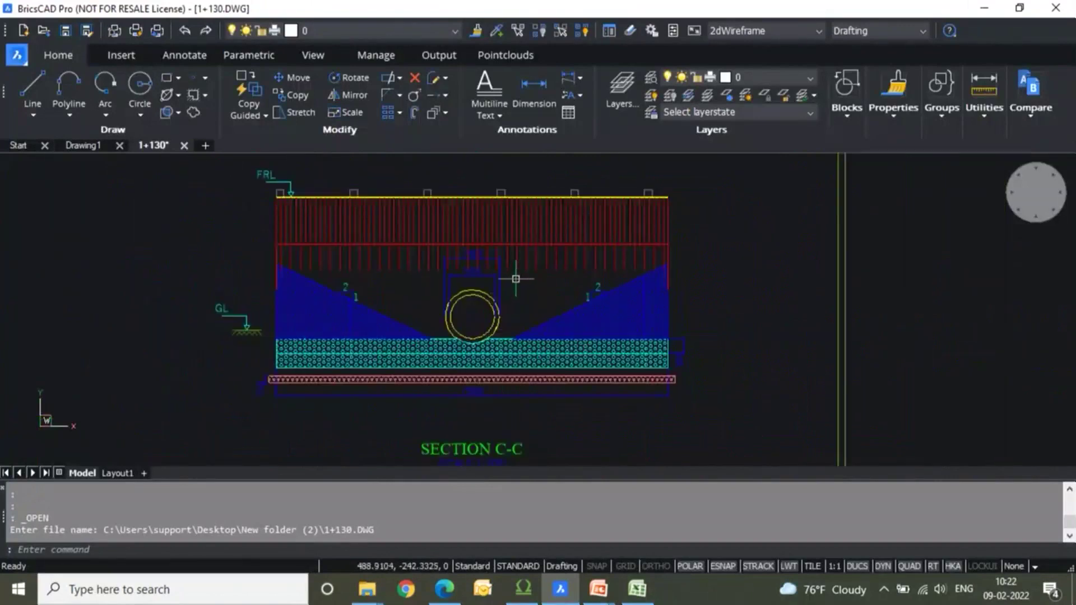
# Examine Section B-B and Section A-A of the 1+130 culvert drawing, including the fill and bedding around the pipe.
pyautogui.scroll(-7, 507, 289)
pyautogui.moveTo(470, 201); pyautogui.dragTo(470, 330, button='middle')
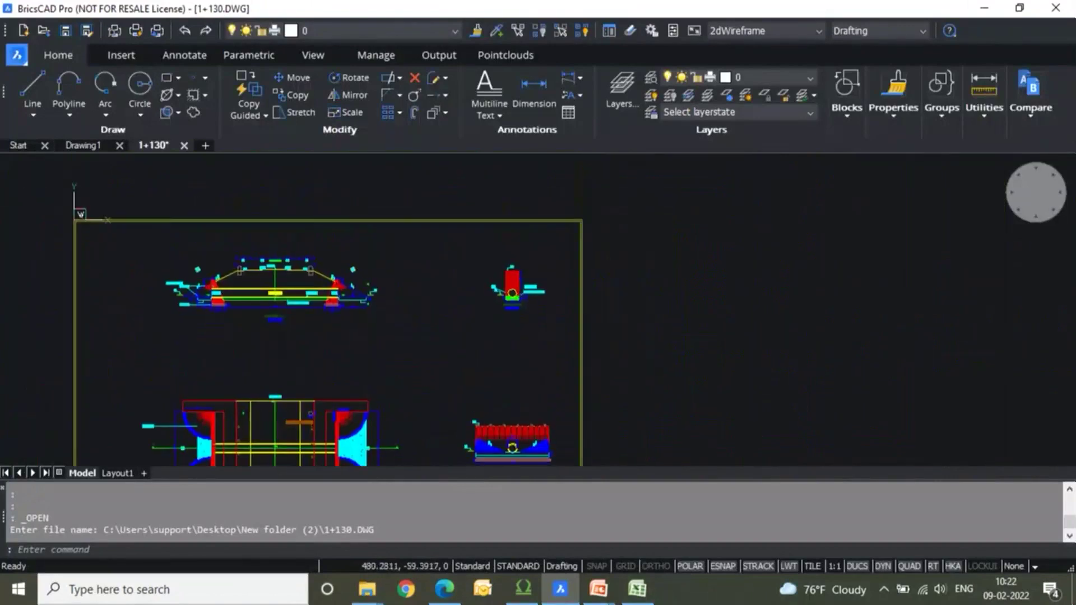
pyautogui.scroll(6, 514, 273)
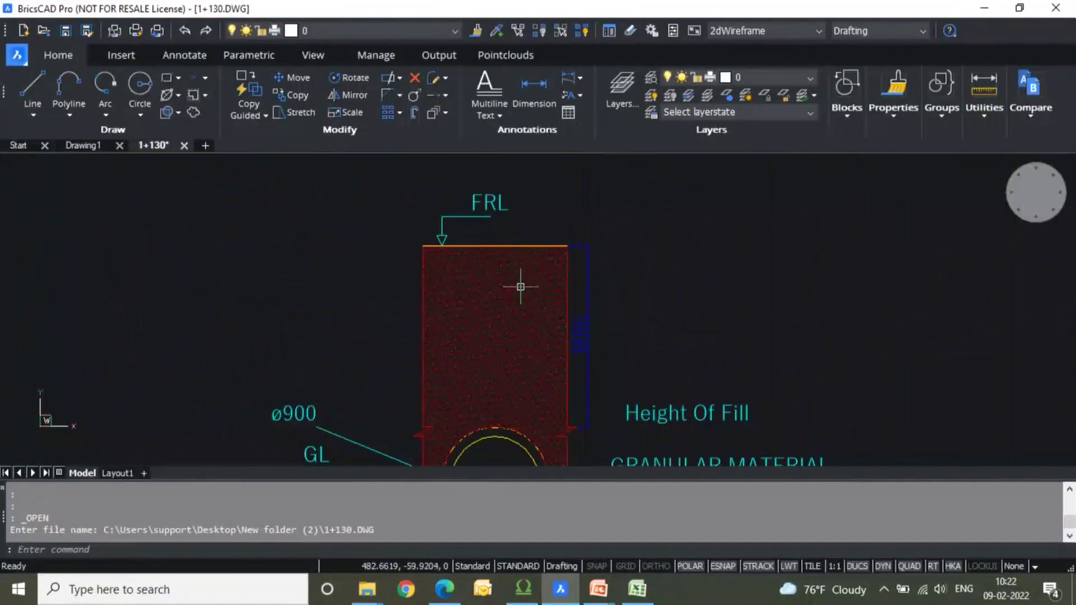
pyautogui.scroll(-4, 514, 275)
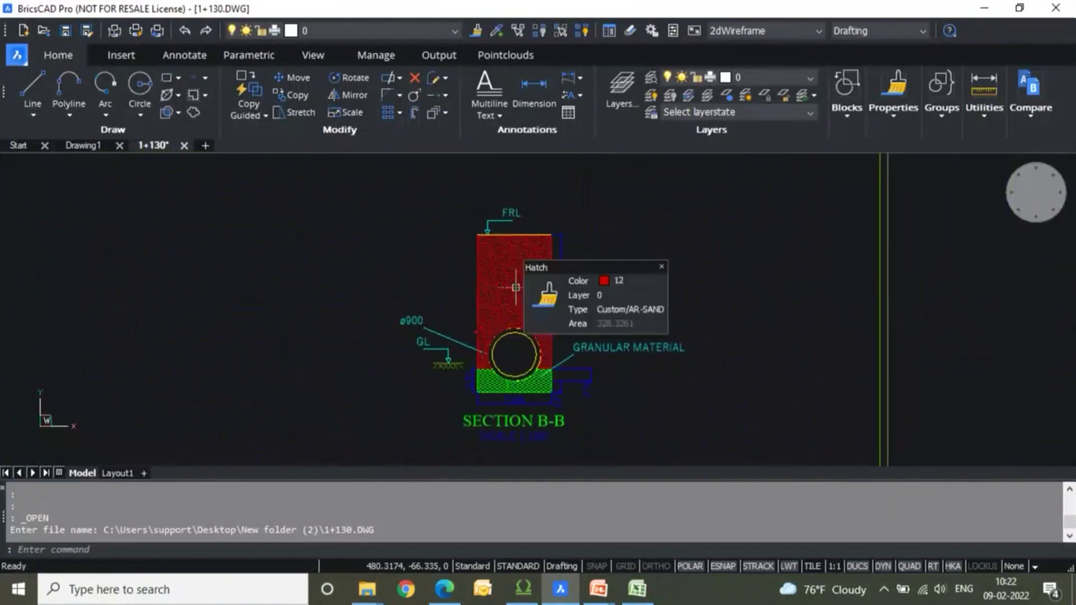
pyautogui.scroll(-5, 515, 287)
pyautogui.moveTo(251, 280); pyautogui.dragTo(405, 276, button='middle')
pyautogui.scroll(7, 405, 276)
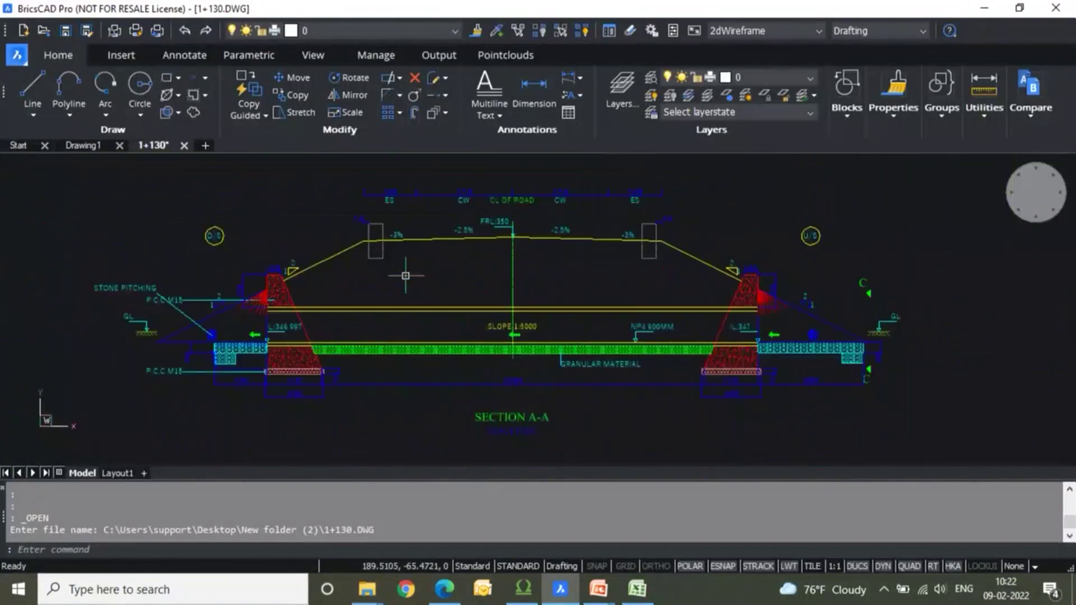
pyautogui.scroll(-5, 405, 275)
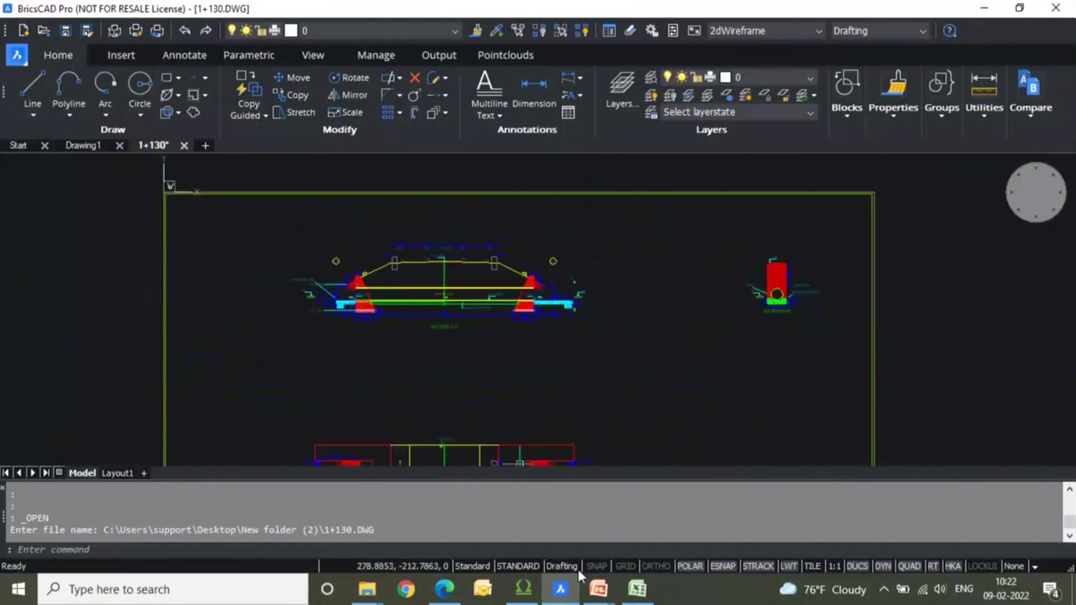
# Switch back to eSurvey Structure, close Pipe Culvert Drafting and open Box Culvert Drafting.
pyautogui.click(530, 598)
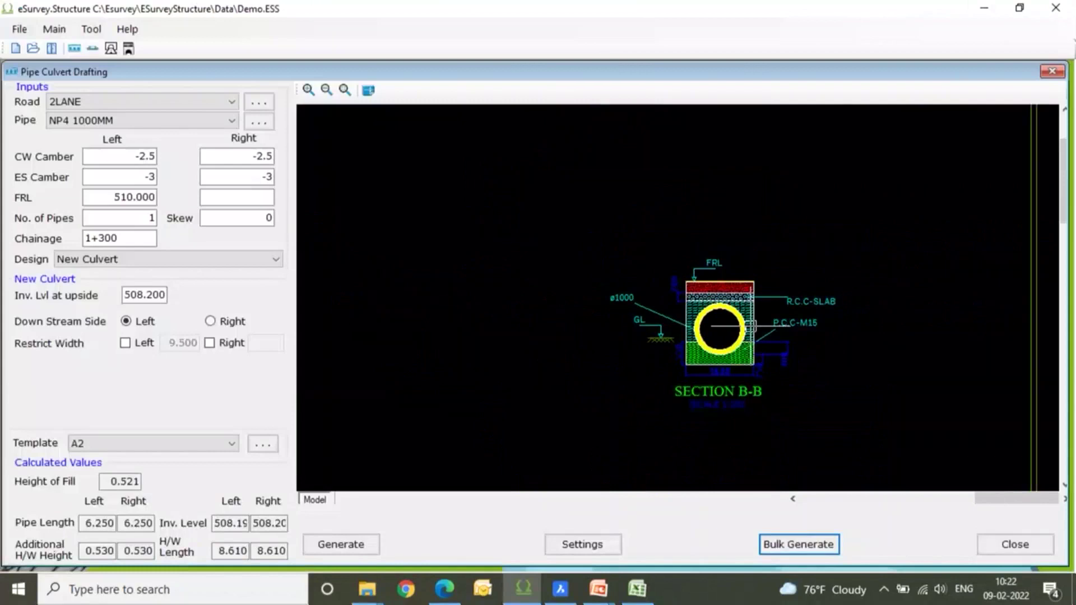
pyautogui.click(817, 113)
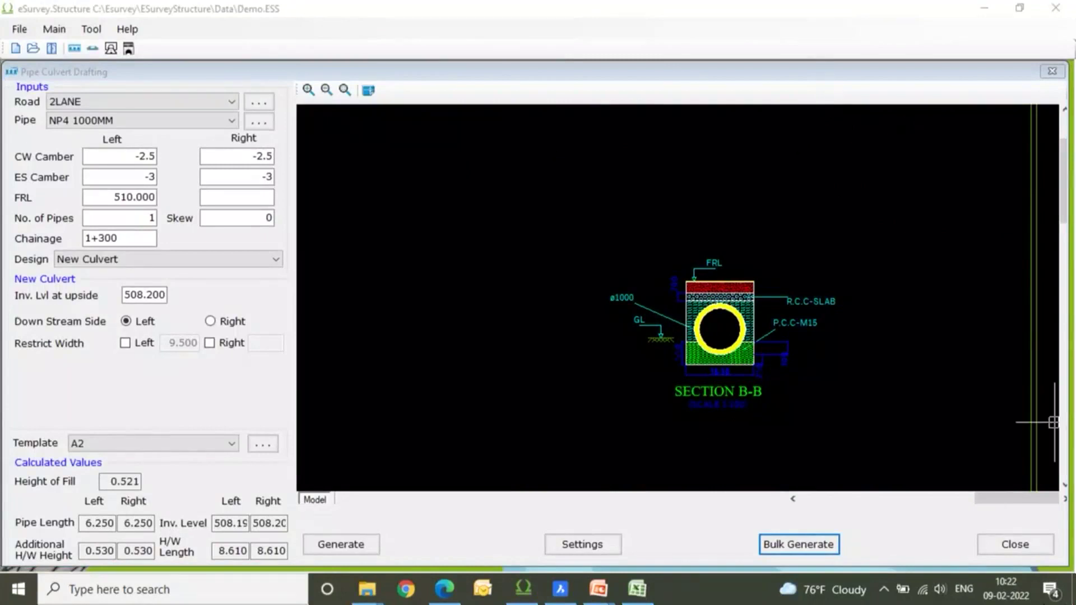
pyautogui.click(1014, 543)
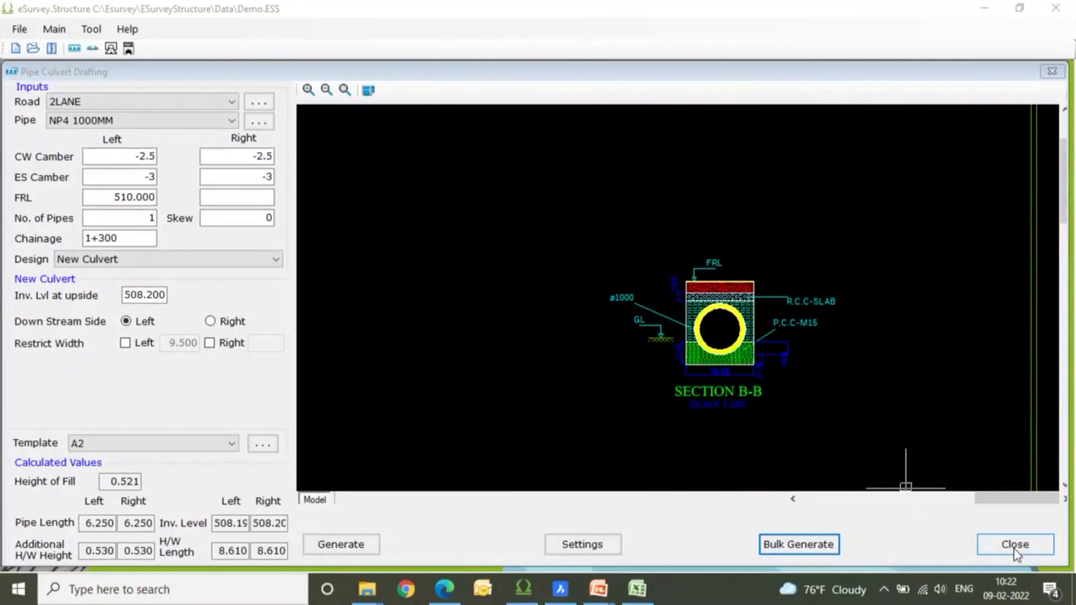
pyautogui.click(93, 49)
# Review the 2LANE road defaults for carriageway, shoulders and side slope, and close the road details.
pyautogui.click(267, 102)
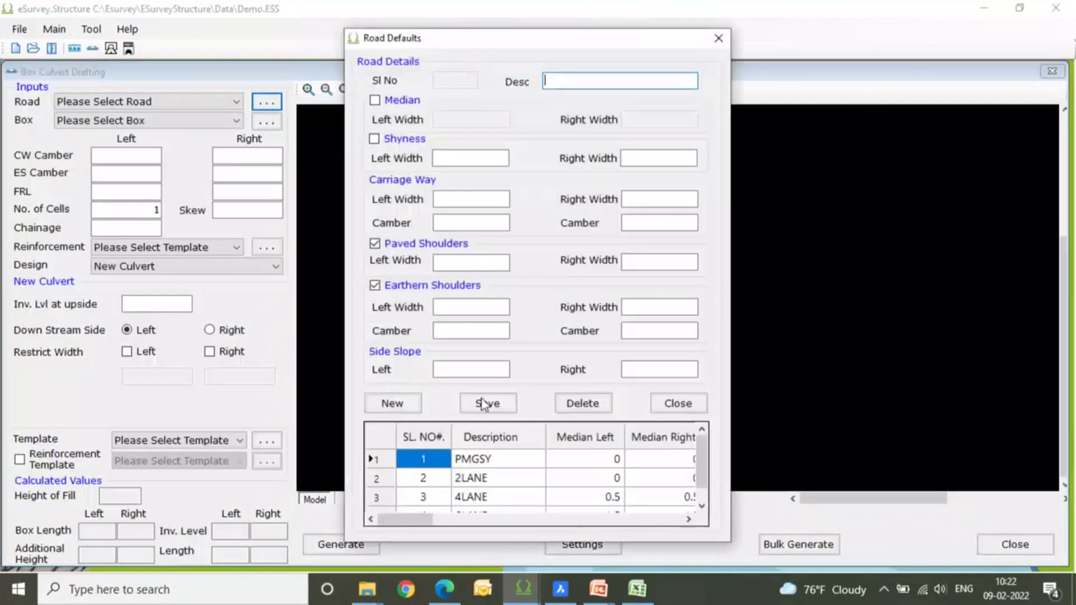
pyautogui.click(487, 477)
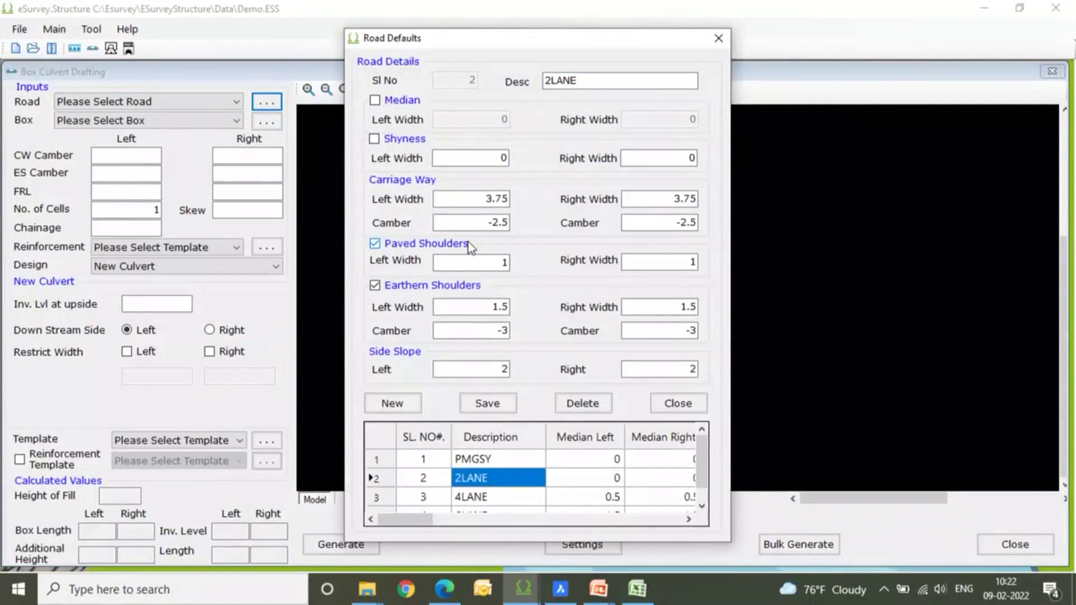
pyautogui.click(680, 403)
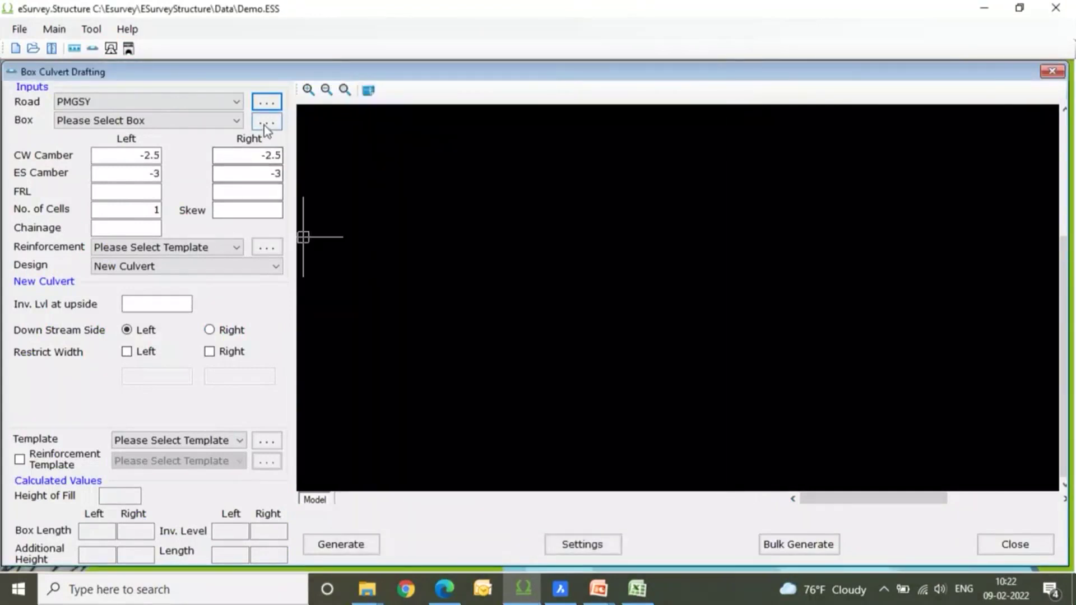
# Review the box dimensions, haunch details and component options of Box 4m X 3m, and close the box details.
pyautogui.click(265, 122)
pyautogui.click(454, 485)
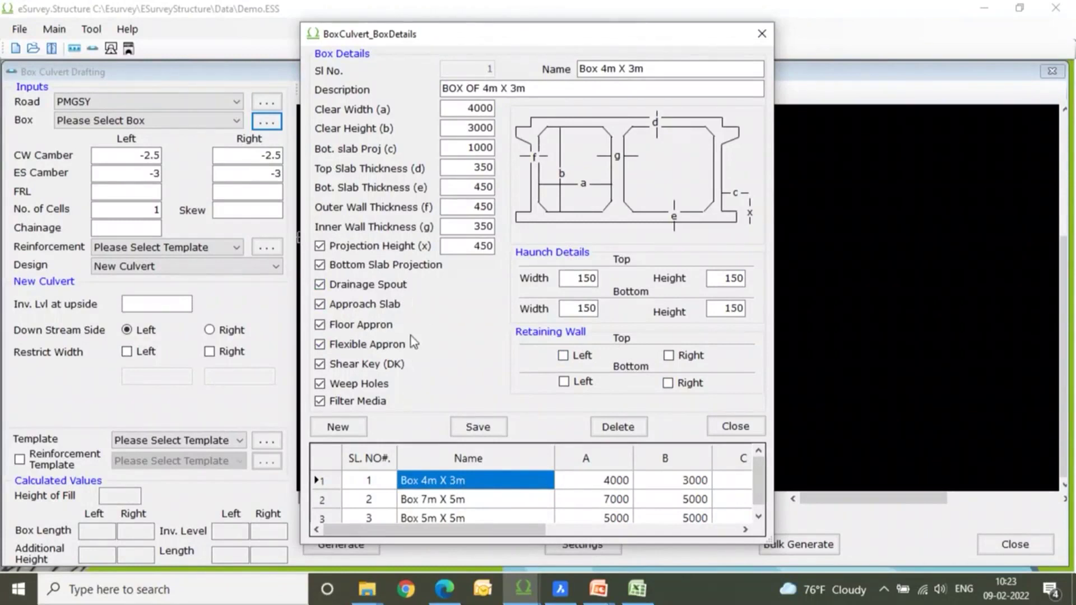
pyautogui.click(721, 427)
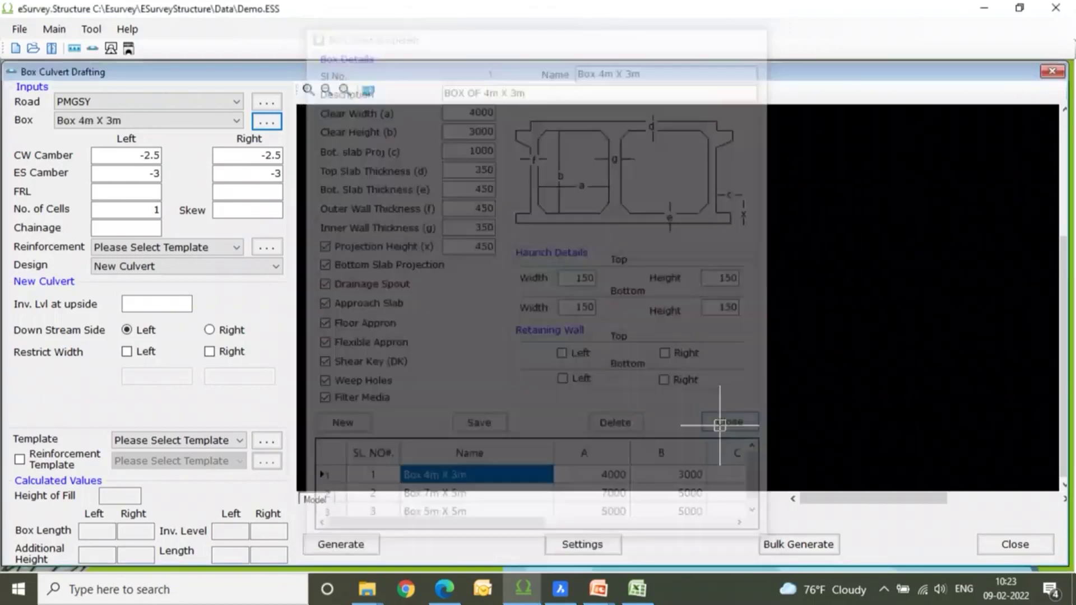
# Review the Box 4m X 3m reinforcement details for slabs, walls, haunches and skew, and close them without saving.
pyautogui.click(271, 248)
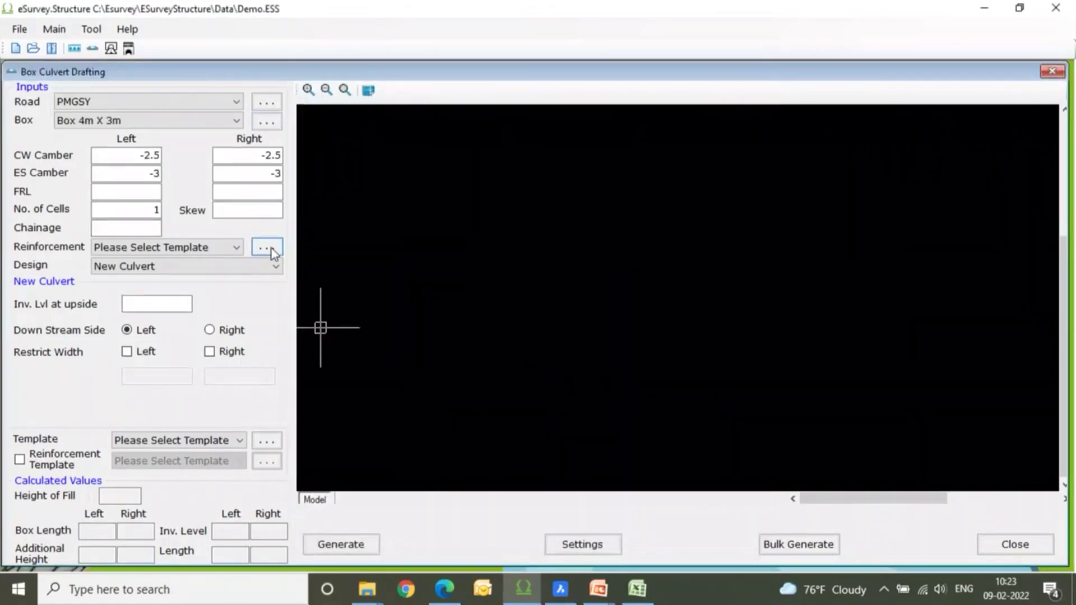
pyautogui.click(347, 475)
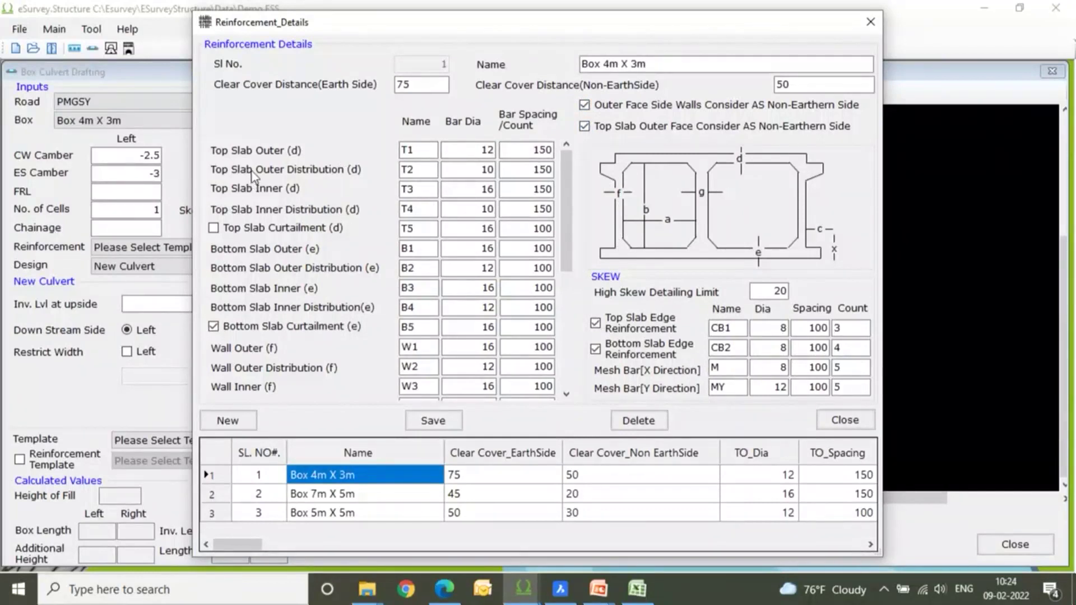
pyautogui.click(424, 168)
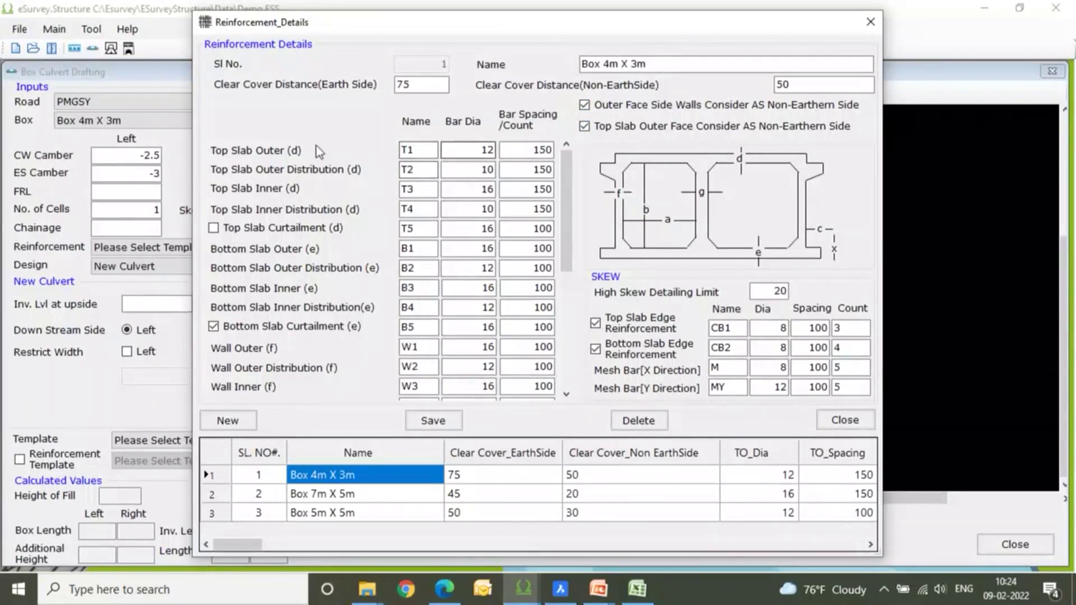
pyautogui.click(457, 169)
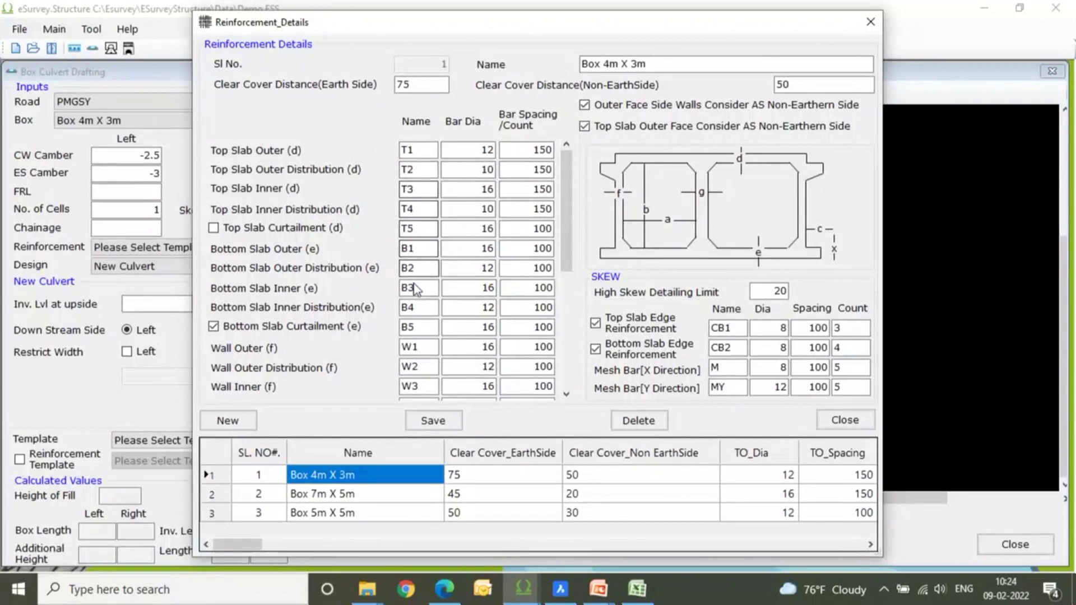
pyautogui.scroll(-5, 415, 268)
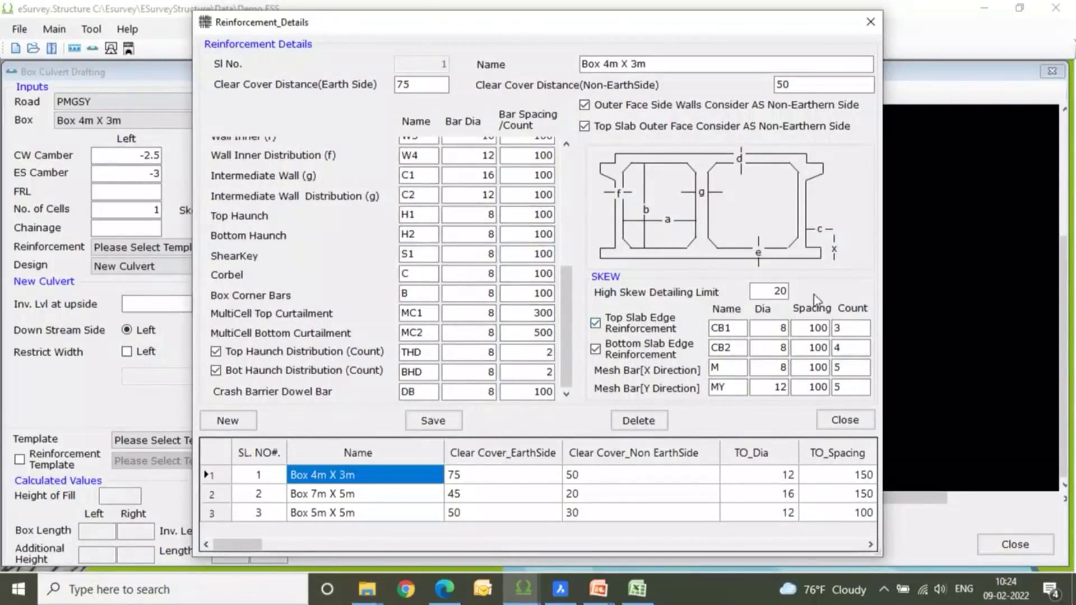
pyautogui.doubleClick(770, 289)
pyautogui.click(844, 420)
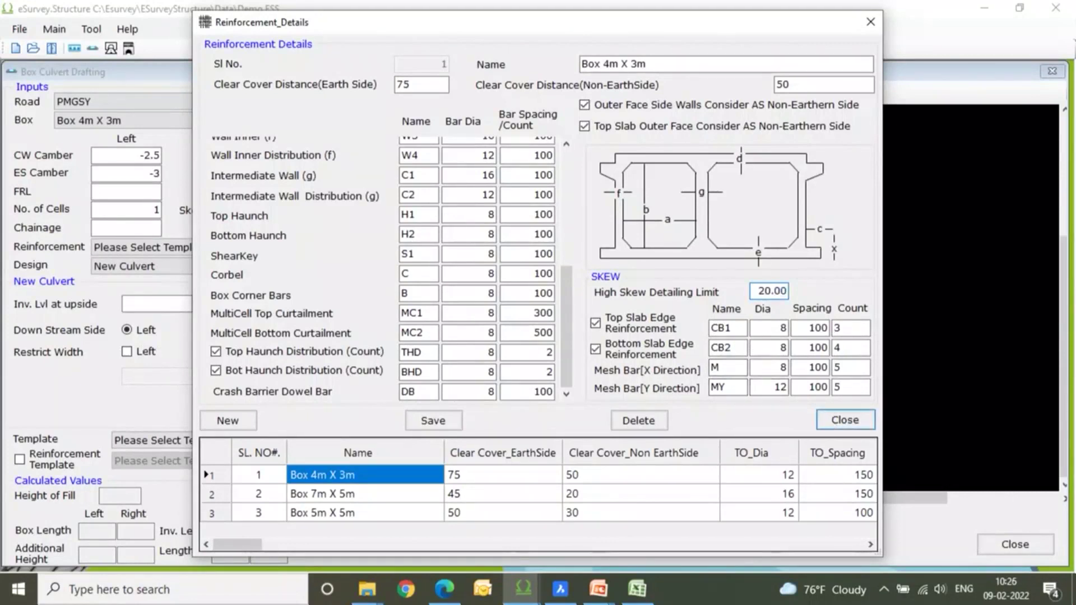
# Review the box culvert settings and the available parapet wall types, closing the settings without changes.
pyautogui.click(583, 545)
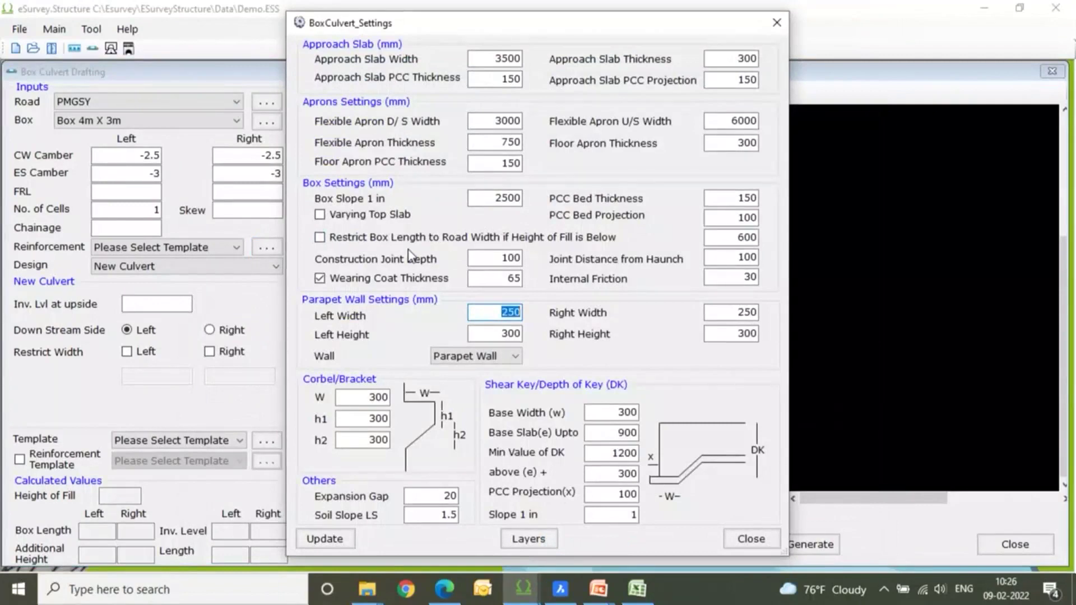
pyautogui.click(442, 361)
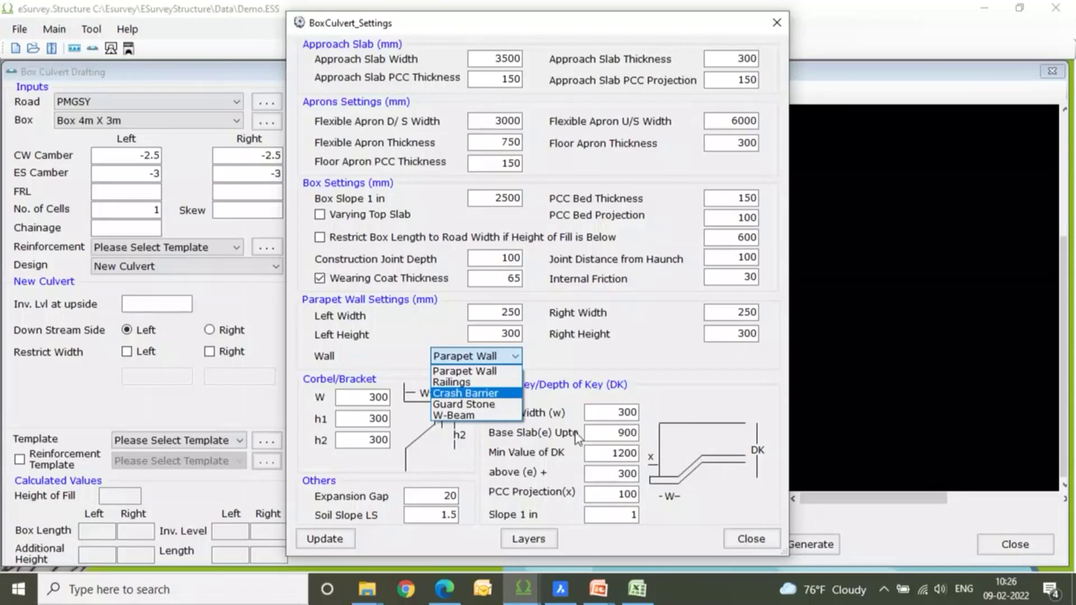
pyautogui.click(640, 365)
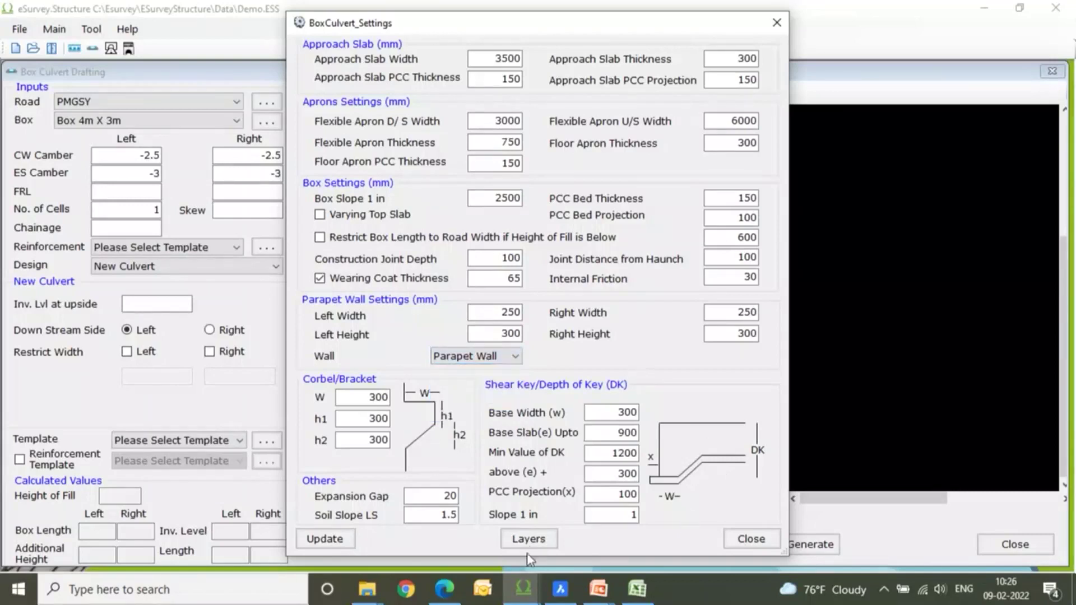
pyautogui.click(767, 542)
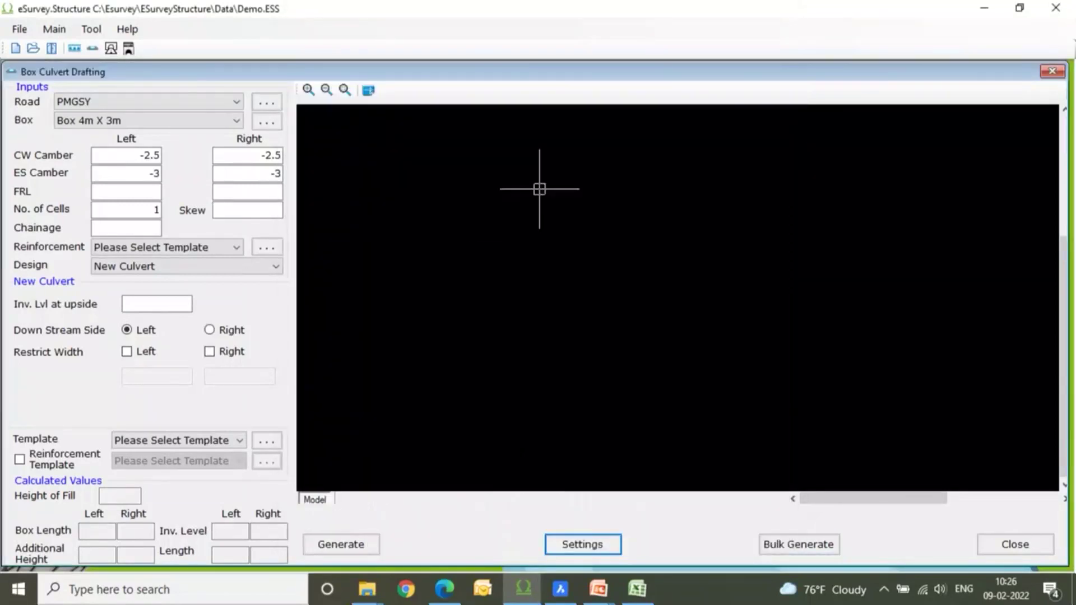
# Select road 2LANE and Box 4m X 3m for the box culvert, with left FRL 510 and chainage 1+300.
pyautogui.click(122, 102)
pyautogui.click(90, 138)
pyautogui.click(102, 123)
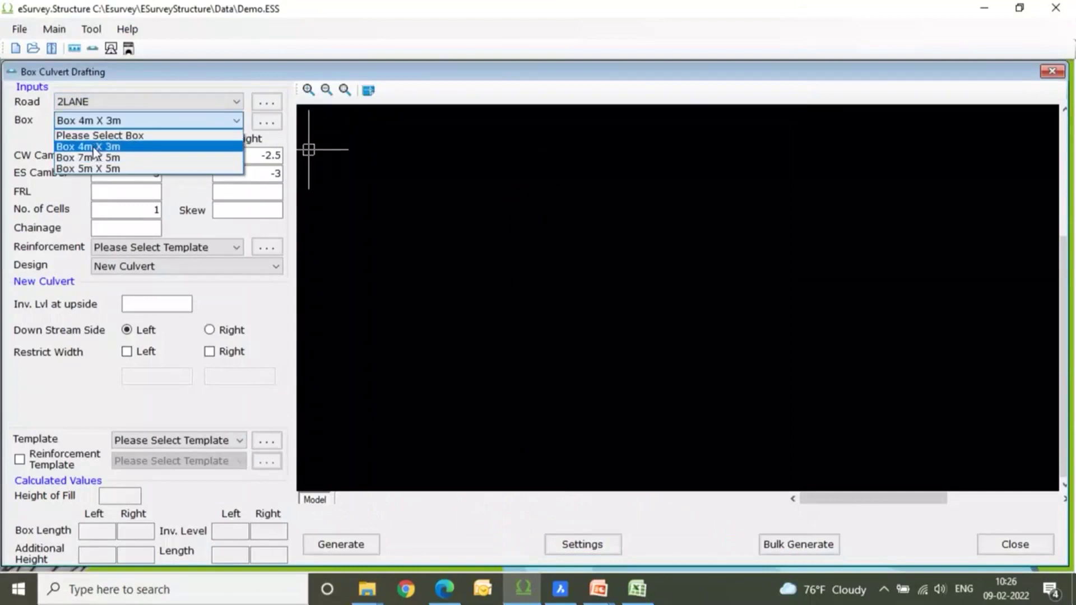
pyautogui.click(94, 150)
pyautogui.click(112, 186)
pyautogui.write('510')
pyautogui.click(119, 229)
pyautogui.write('1+300')
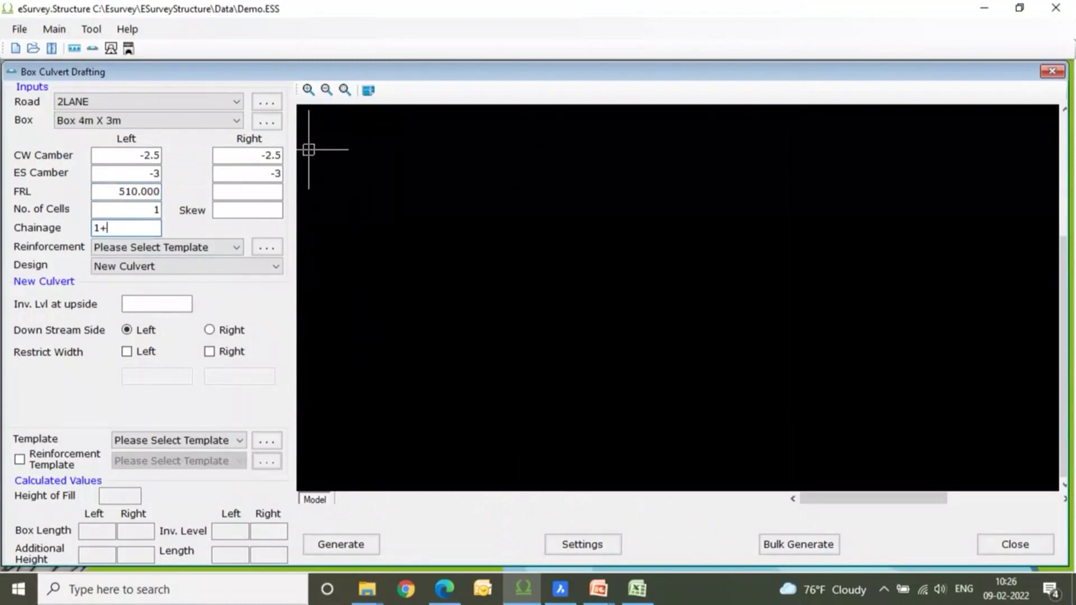
# Assign Box 4m X 3m reinforcement, invert level 504 at the upside and template A1, and generate the culvert drawing.
pyautogui.click(137, 249)
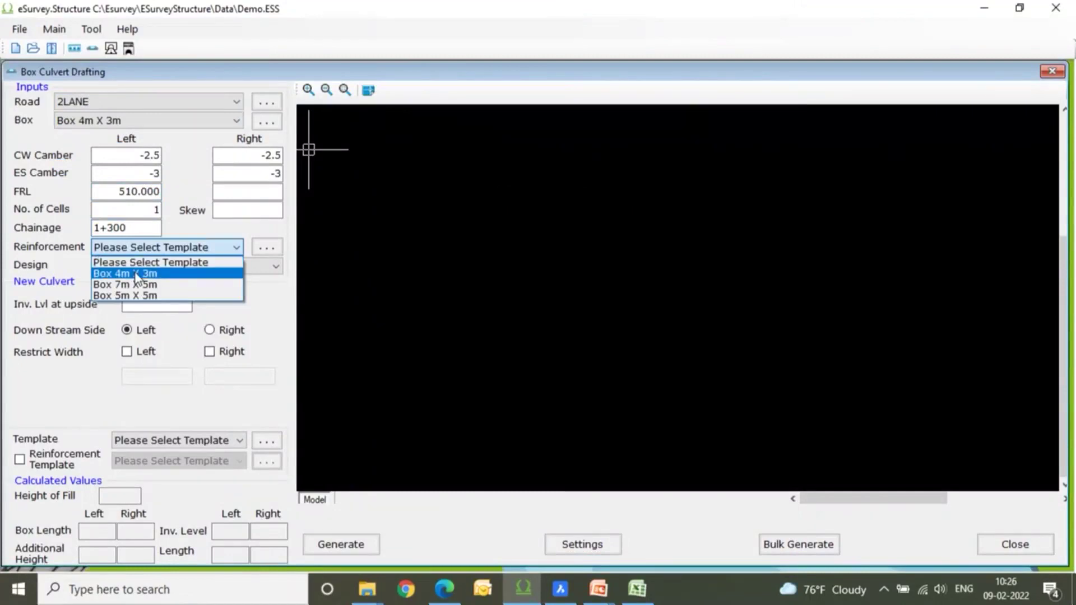
pyautogui.click(136, 275)
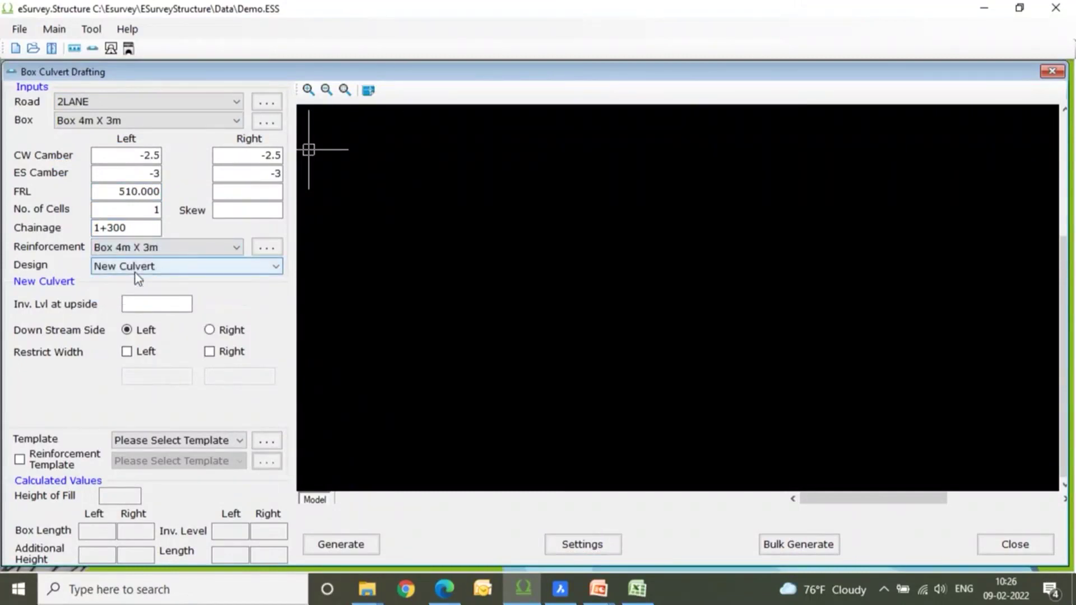
pyautogui.click(144, 305)
pyautogui.write('504')
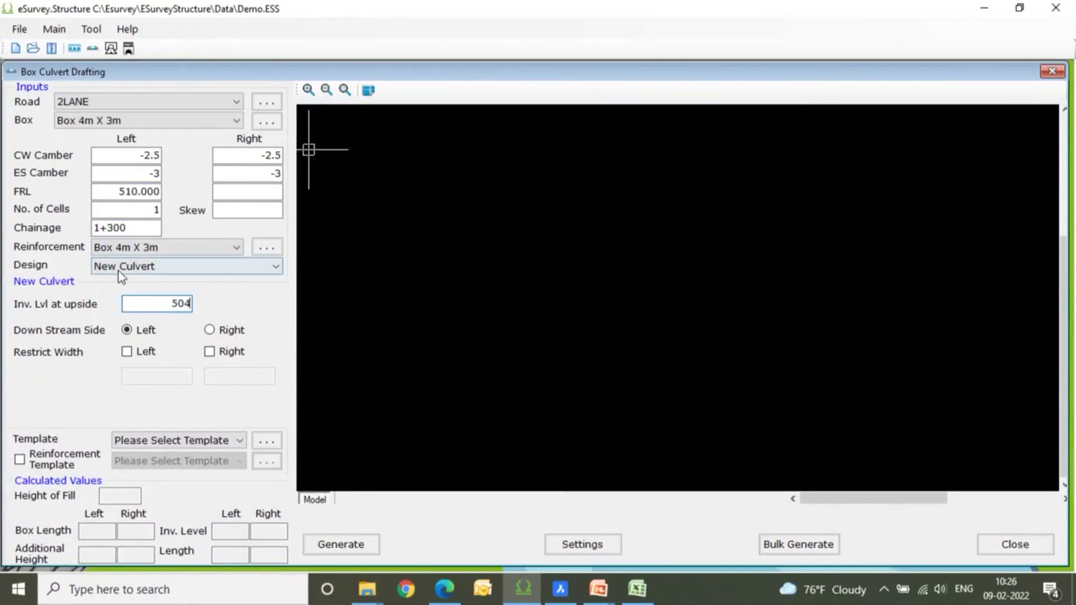
pyautogui.click(166, 440)
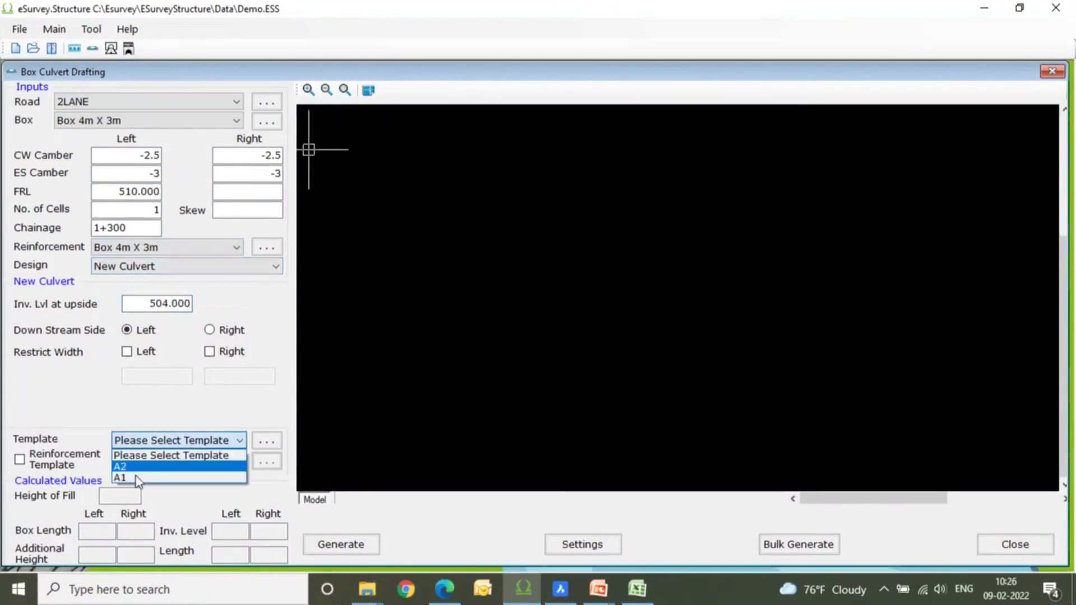
pyautogui.click(136, 475)
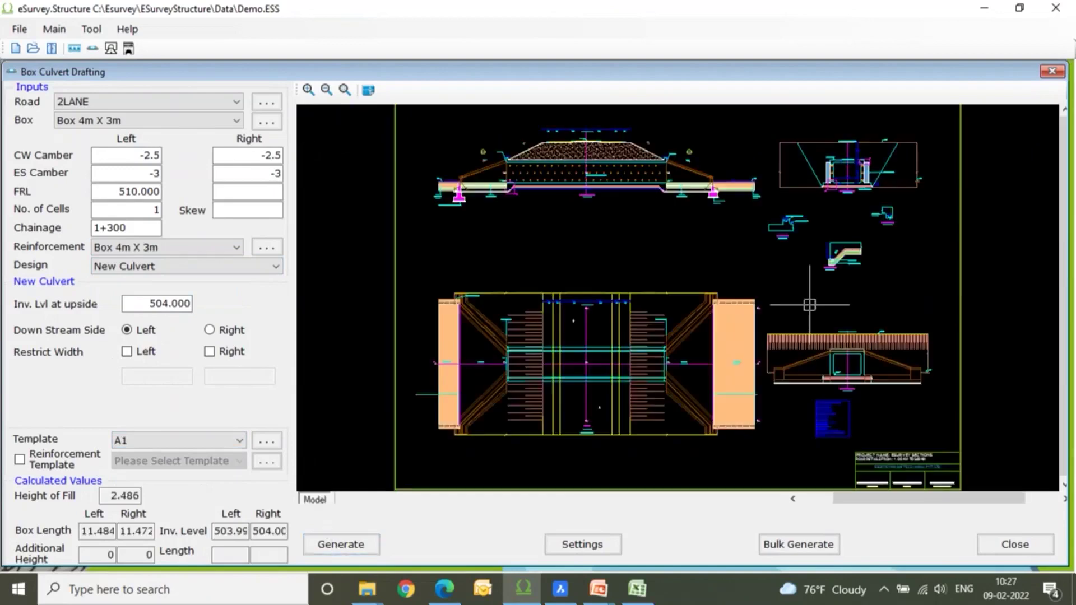
# Examine the plan, the longitudinal section A-A and the box cross-section B-B in the generated drawing.
pyautogui.scroll(1, 644, 355)
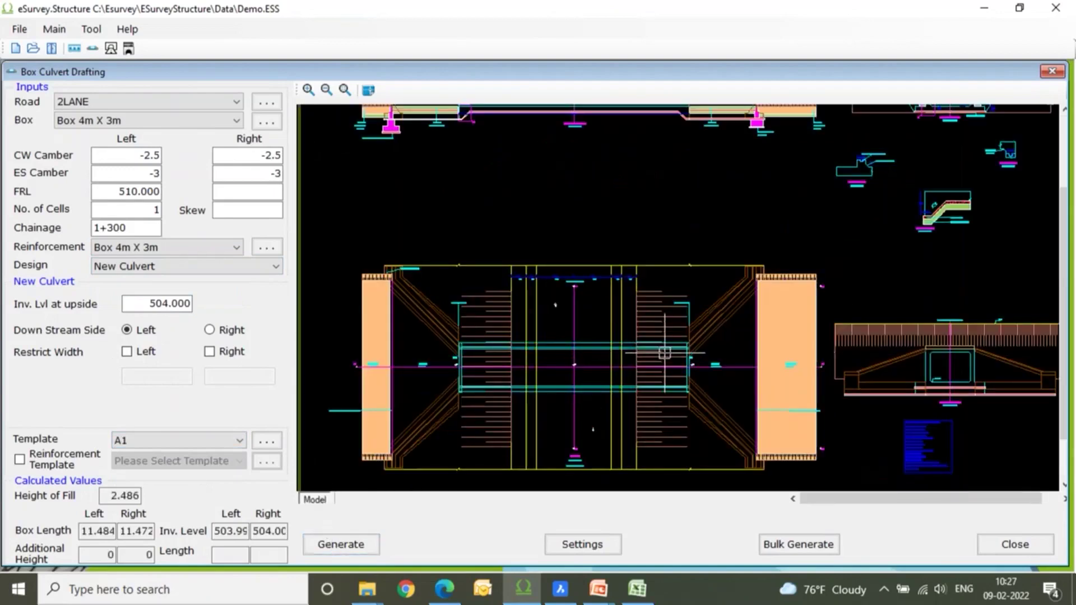
pyautogui.scroll(2, 451, 397)
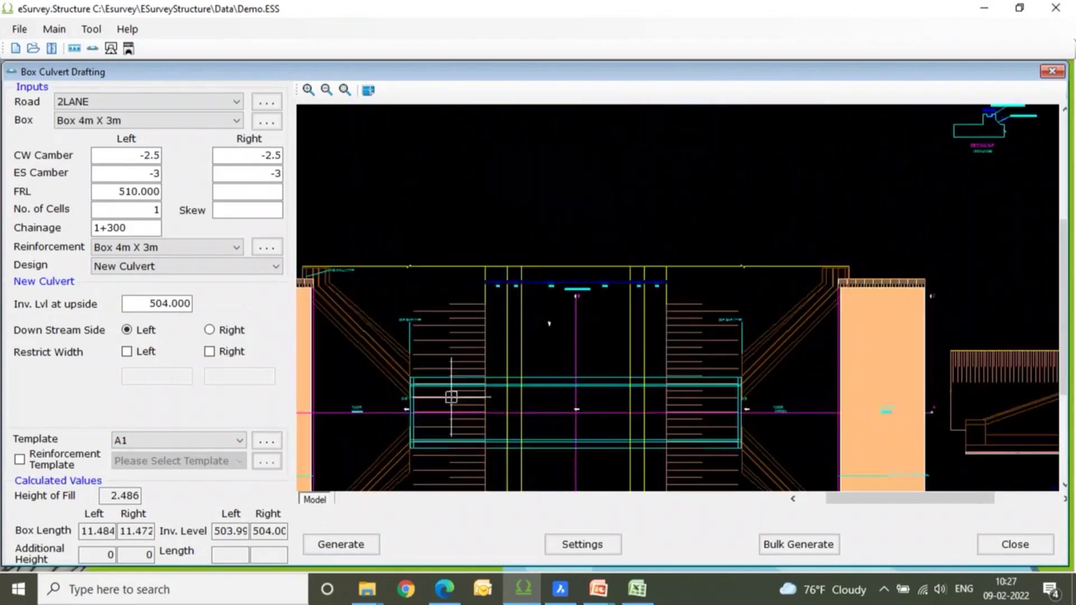
pyautogui.scroll(1, 509, 351)
pyautogui.scroll(-3, 509, 352)
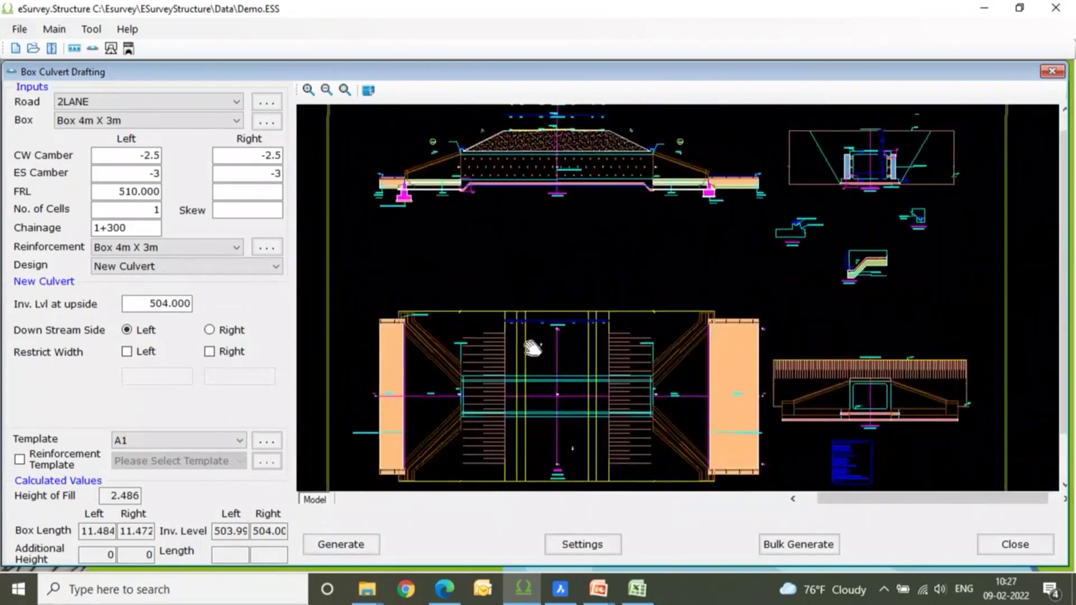
pyautogui.scroll(3, 523, 248)
pyautogui.scroll(3, 543, 245)
pyautogui.scroll(-2, 543, 246)
pyautogui.scroll(1, 544, 247)
pyautogui.moveTo(653, 300); pyautogui.dragTo(429, 300, button='middle')
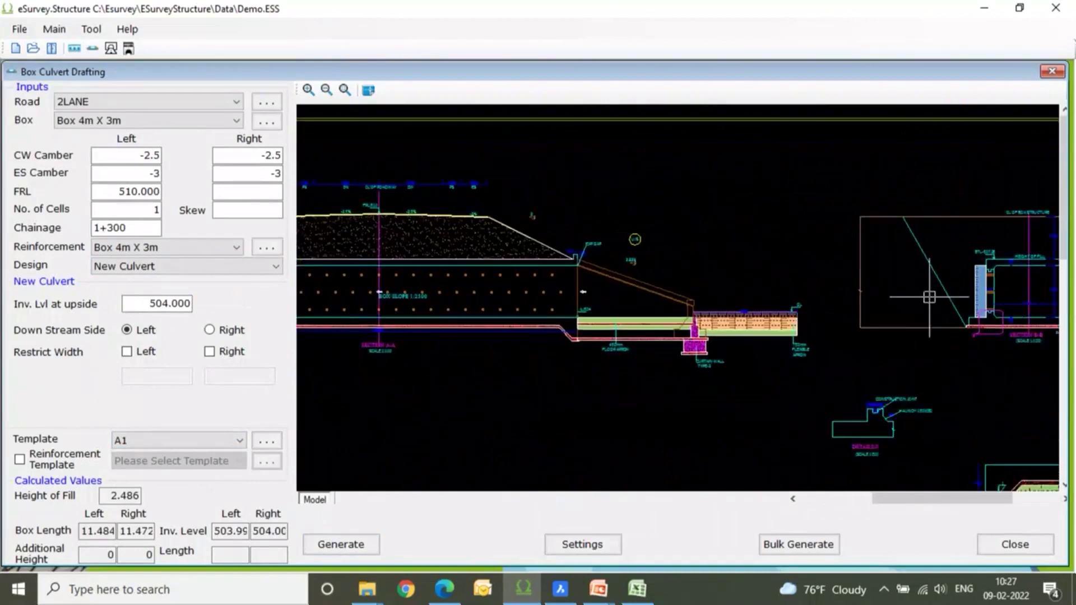
pyautogui.moveTo(812, 291); pyautogui.dragTo(613, 291, button='middle')
pyautogui.moveTo(768, 268); pyautogui.dragTo(560, 268, button='middle')
pyautogui.scroll(2, 691, 274)
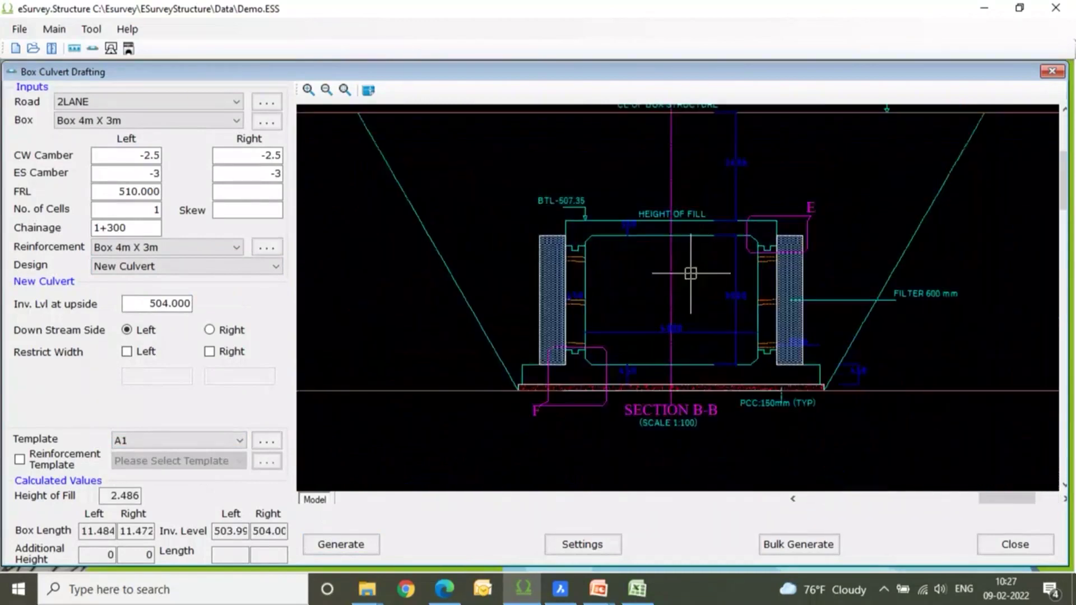
# Inspect the construction joint, haunch and Details-D drawings, as well as the end elevation of the culvert.
pyautogui.scroll(-3, 691, 273)
pyautogui.scroll(1, 700, 440)
pyautogui.scroll(1, 588, 343)
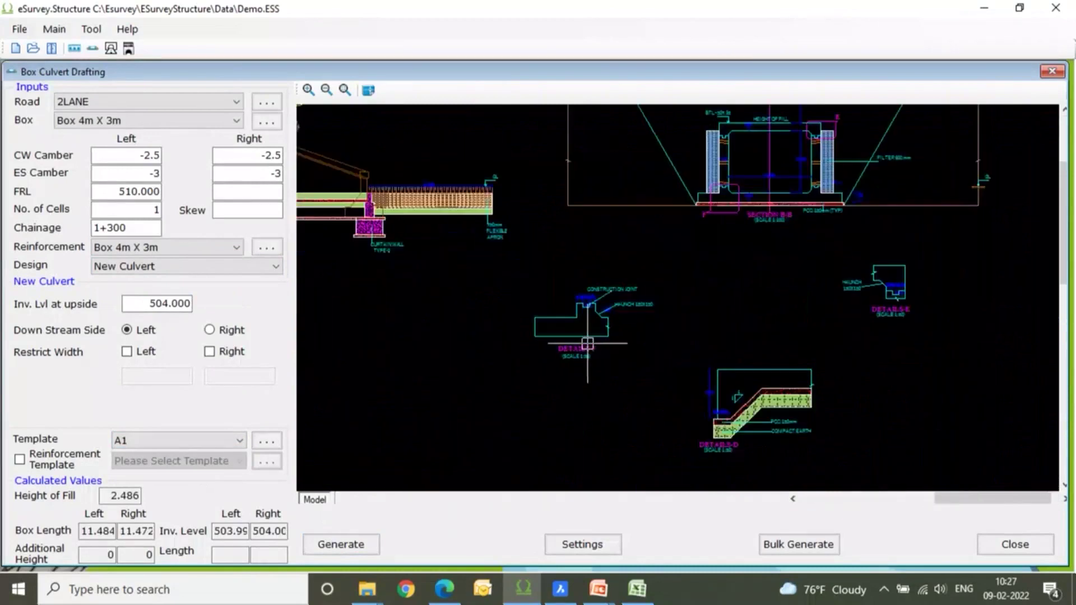
pyautogui.scroll(3, 587, 342)
pyautogui.scroll(-3, 593, 319)
pyautogui.scroll(-1, 925, 285)
pyautogui.scroll(5, 925, 285)
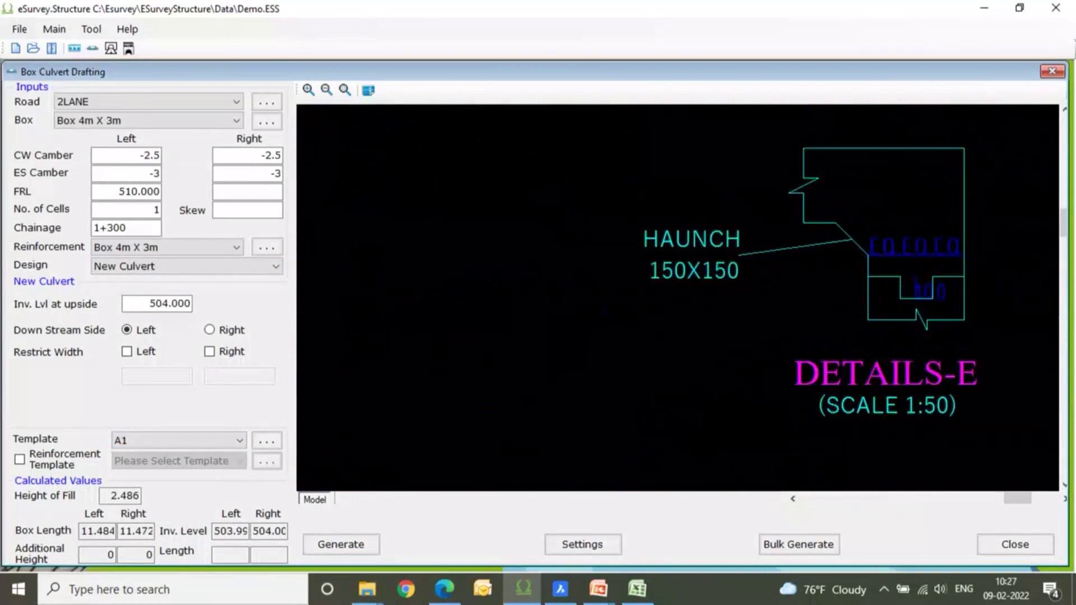
pyautogui.scroll(-3, 926, 284)
pyautogui.scroll(5, 684, 339)
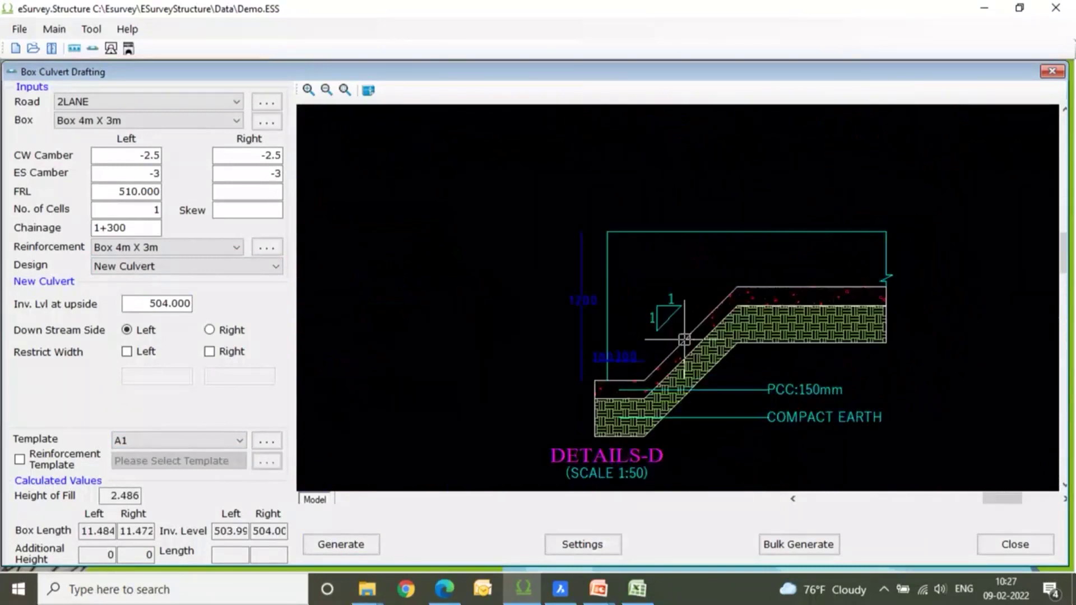
pyautogui.scroll(2, 683, 339)
pyautogui.scroll(-2, 683, 339)
pyautogui.scroll(-6, 684, 339)
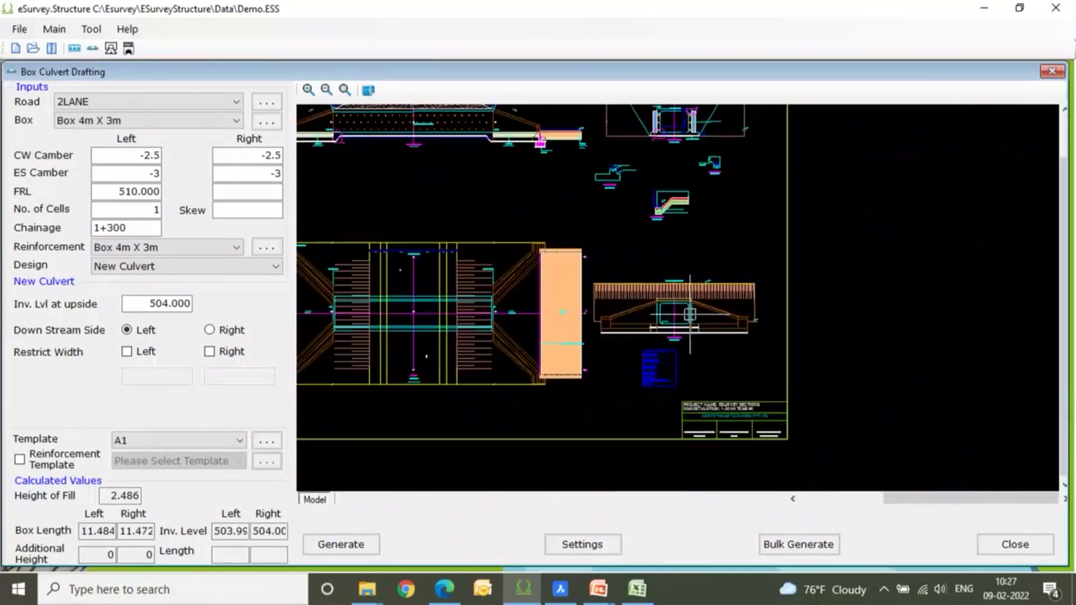
pyautogui.scroll(3, 690, 313)
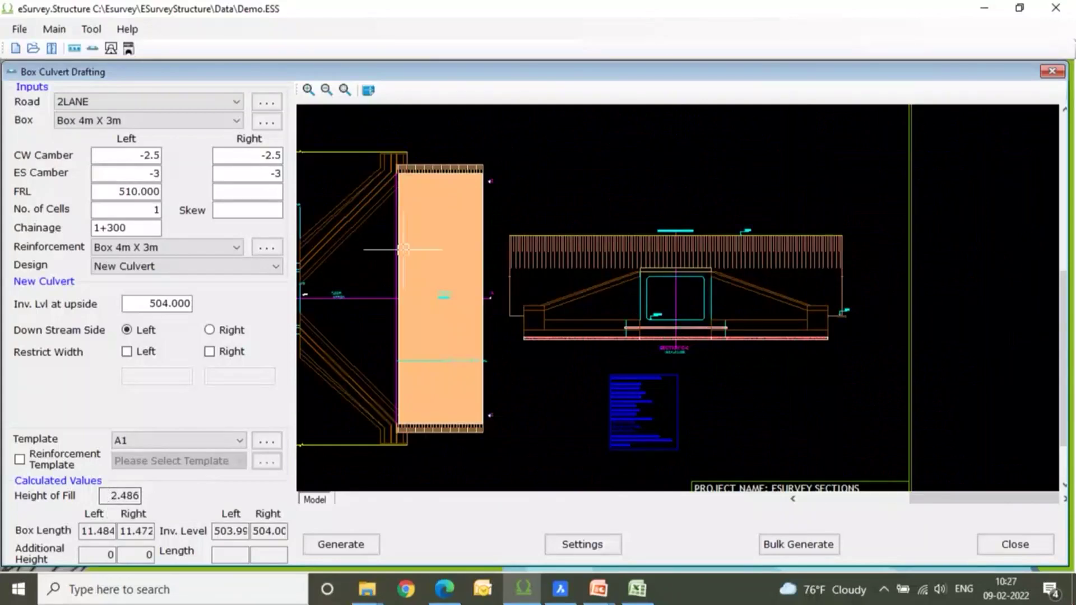
# Set the upside invert level to 506 and regenerate the box culvert drawing.
pyautogui.click(141, 307)
pyautogui.moveTo(142, 307); pyautogui.dragTo(241, 305)
pyautogui.write('506')
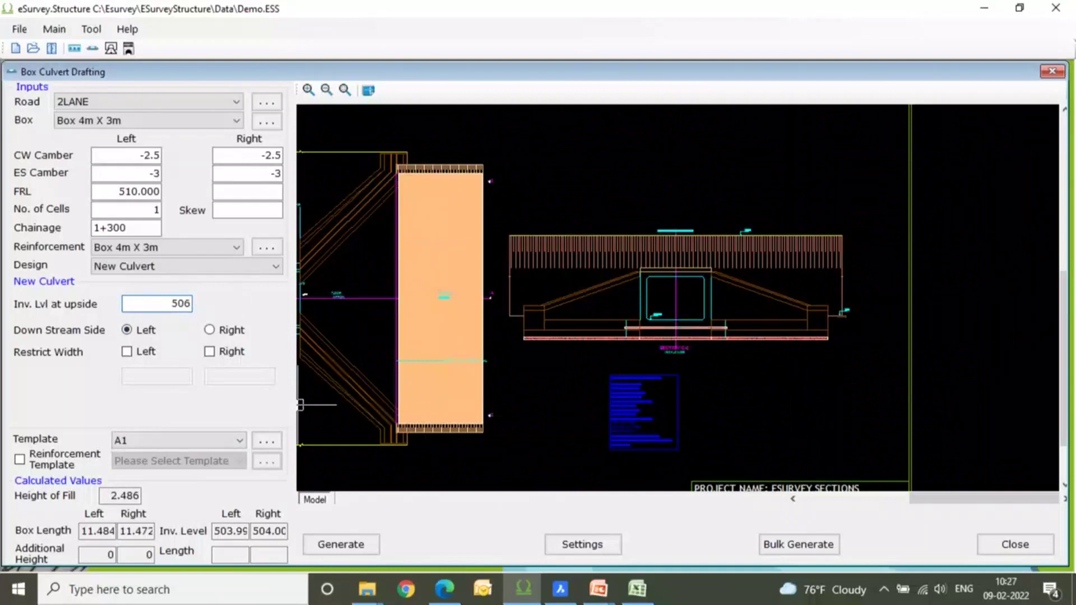
pyautogui.click(344, 546)
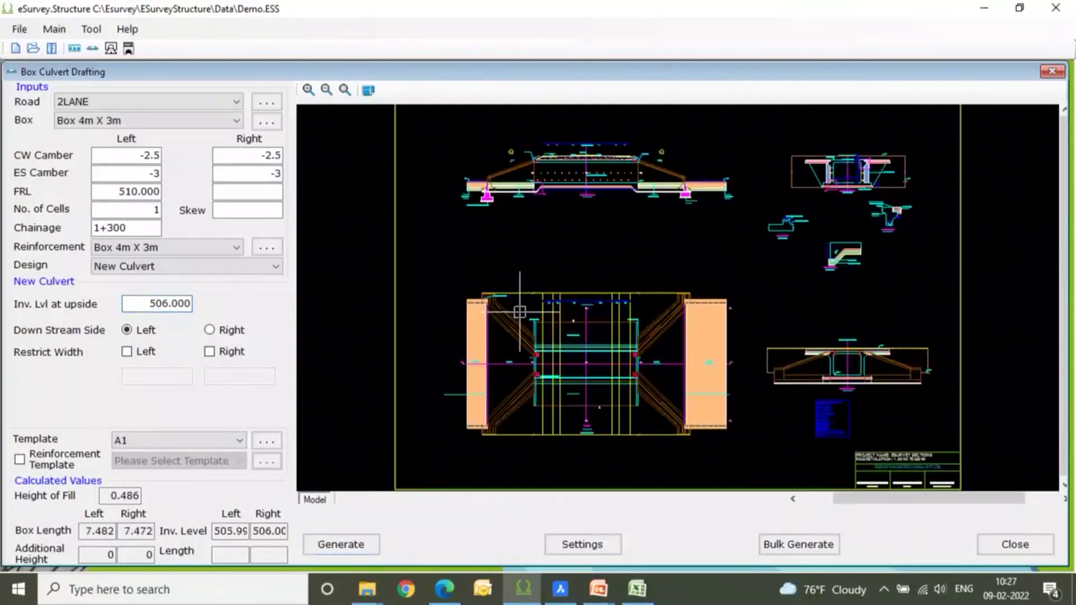
# Examine the regenerated plan, section A-A, the approach slabs in section B-B and the expansion joint in Details-E.
pyautogui.scroll(3, 592, 321)
pyautogui.scroll(2, 593, 320)
pyautogui.moveTo(601, 327)
pyautogui.mouseDown(button='middle')
pyautogui.moveTo(638, 236)
pyautogui.moveTo(616, 168)
pyautogui.mouseUp(button='middle')
pyautogui.scroll(-3, 639, 236)
pyautogui.scroll(3, 599, 297)
pyautogui.scroll(3, 614, 265)
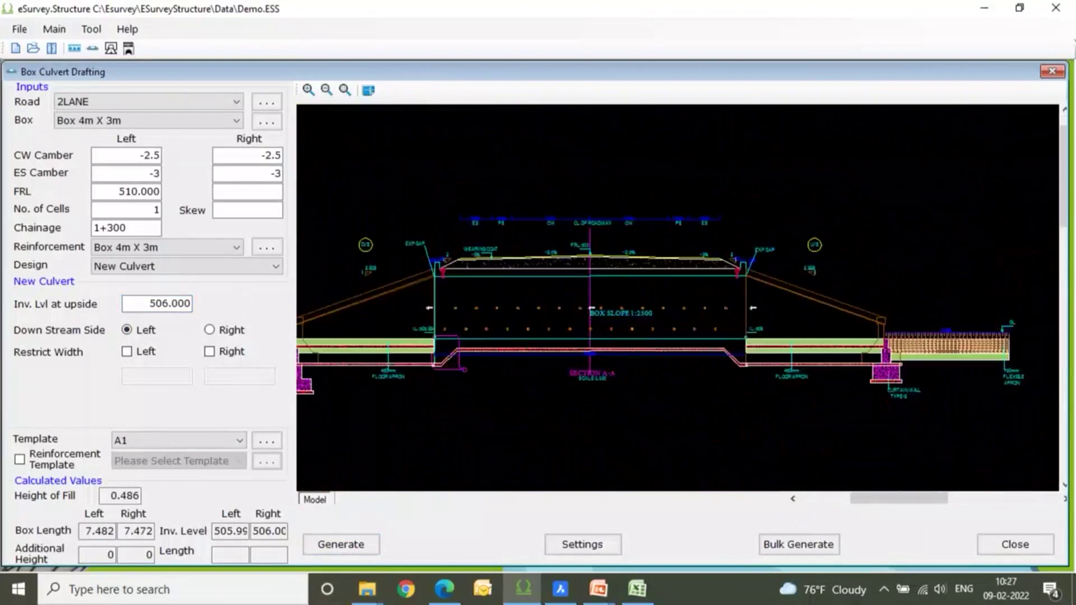
pyautogui.scroll(-4, 614, 264)
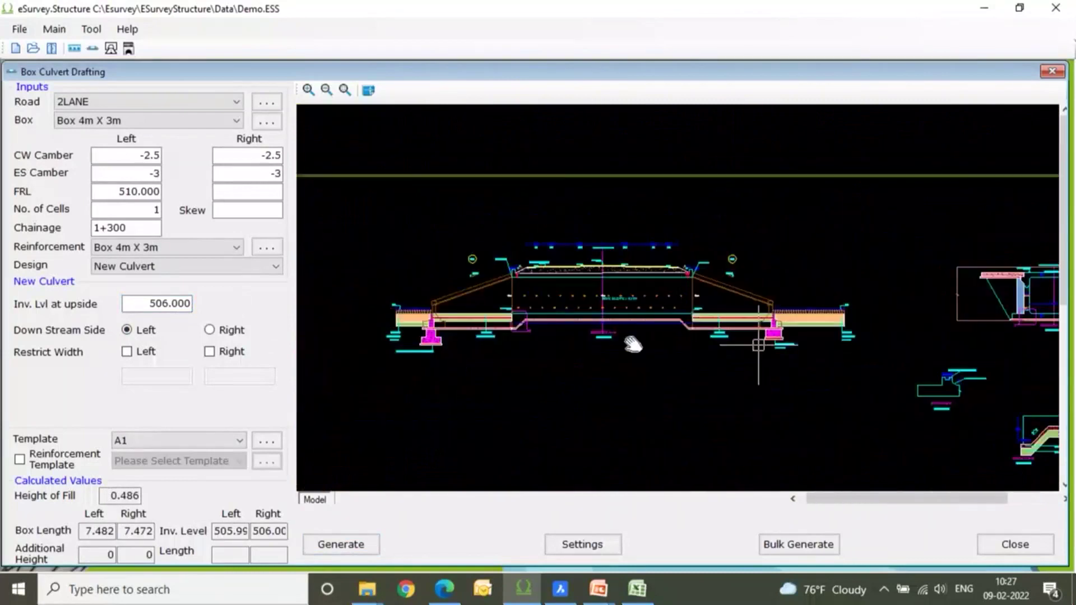
pyautogui.scroll(3, 672, 280)
pyautogui.scroll(4, 719, 265)
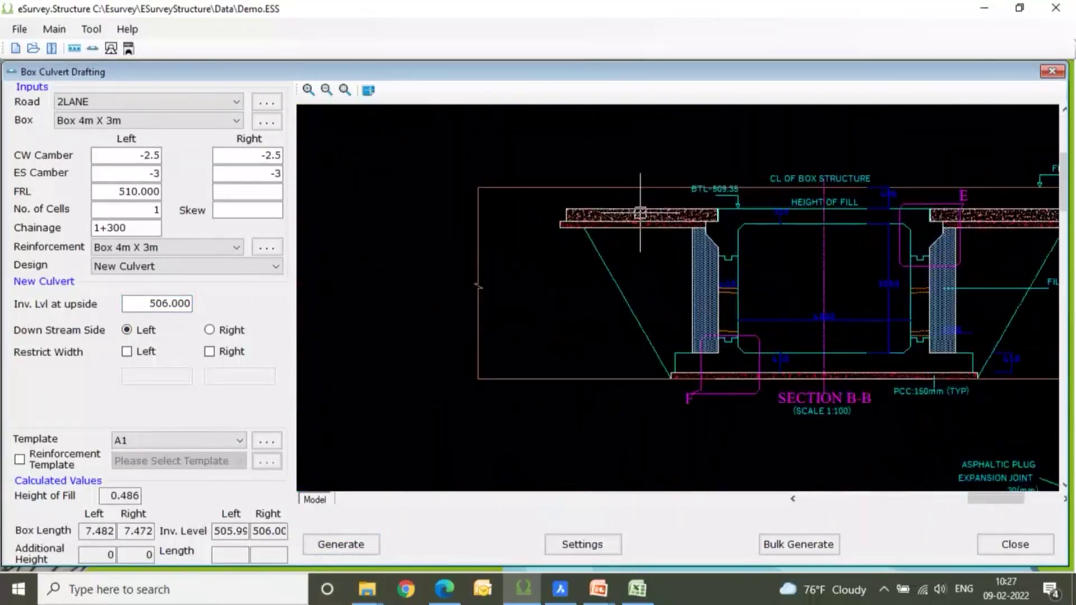
pyautogui.scroll(-5, 629, 226)
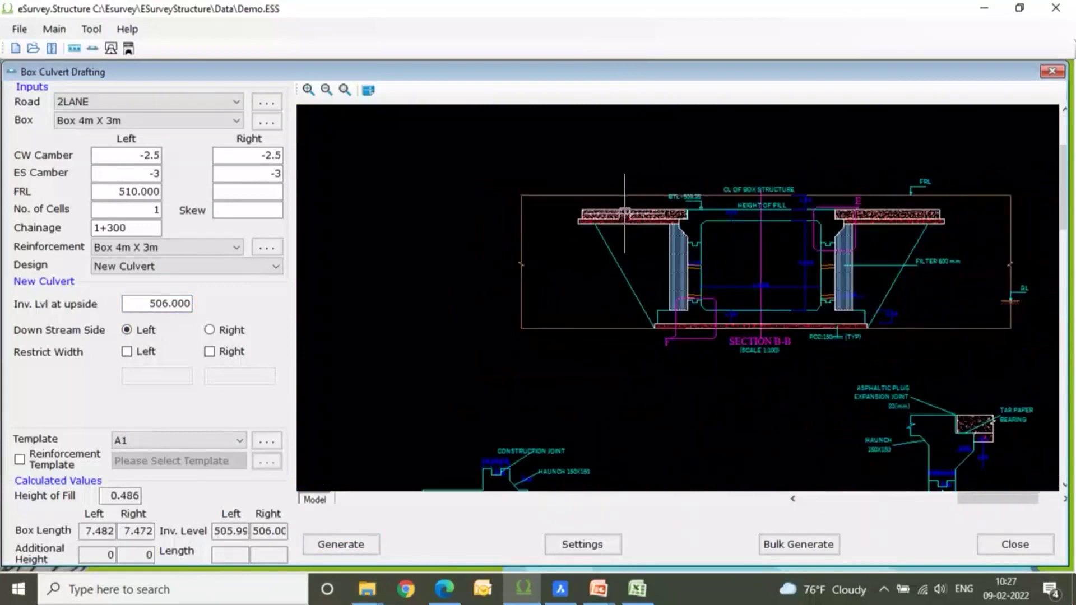
pyautogui.scroll(6, 713, 238)
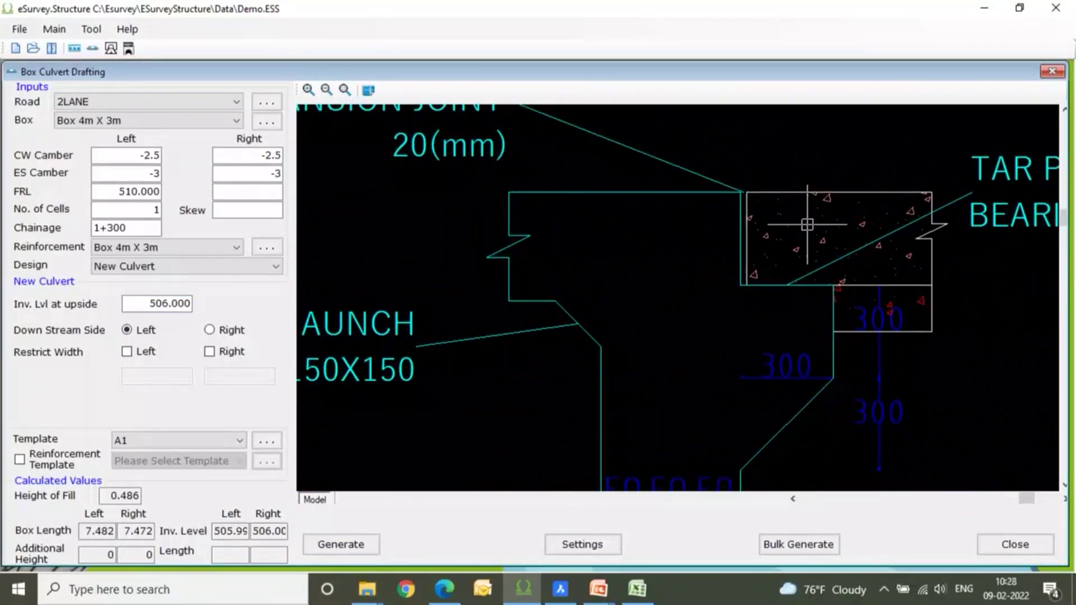
pyautogui.scroll(-5, 807, 224)
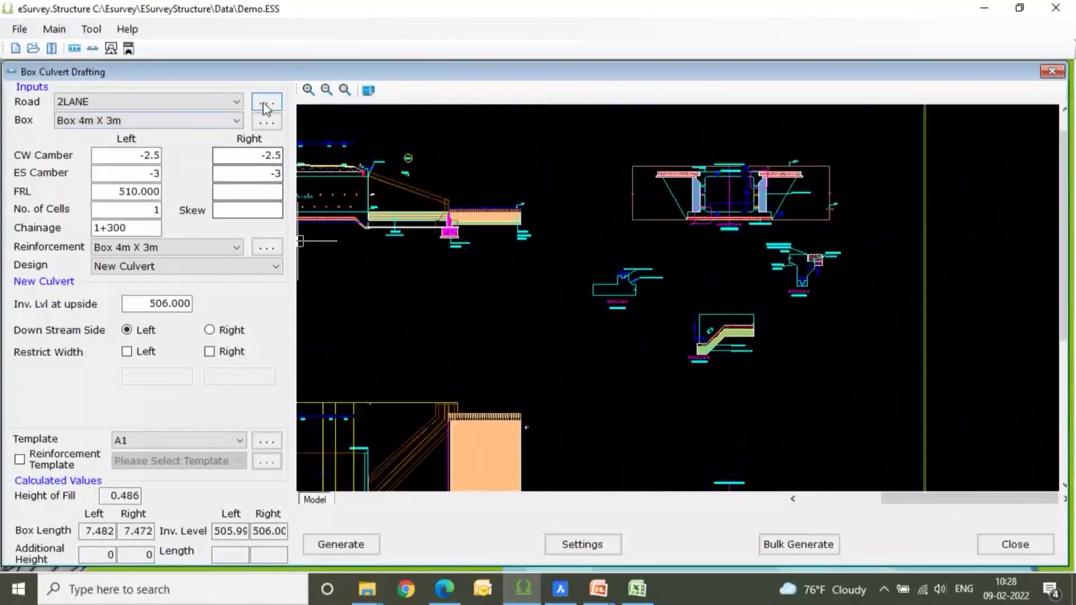
# Enable the top and bottom retaining walls on both sides of Box 4m X 3m, save the box details and regenerate the drawing.
pyautogui.click(266, 121)
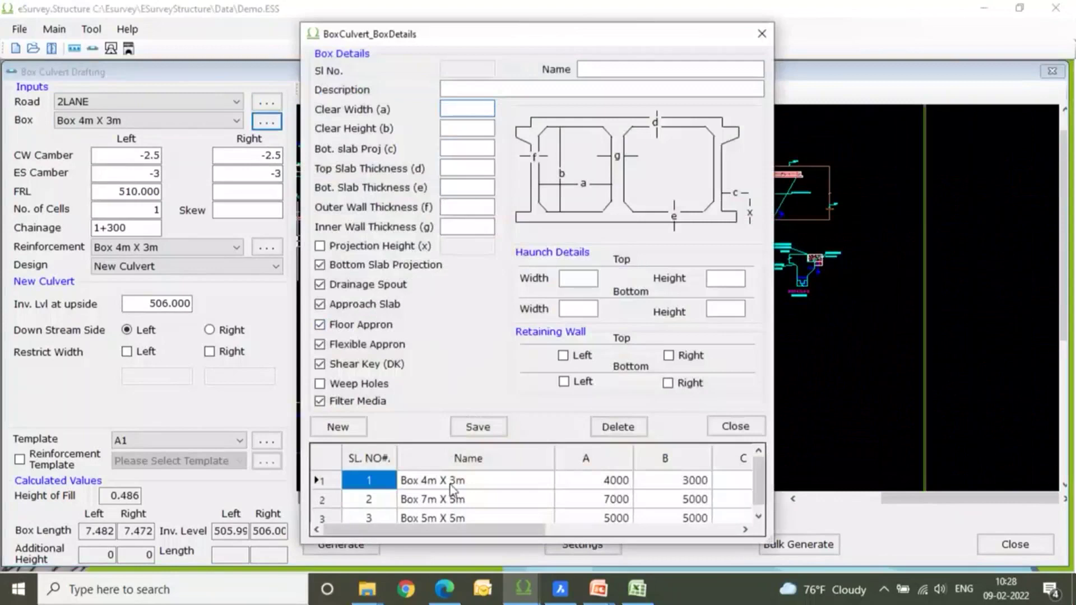
pyautogui.click(450, 483)
pyautogui.click(563, 355)
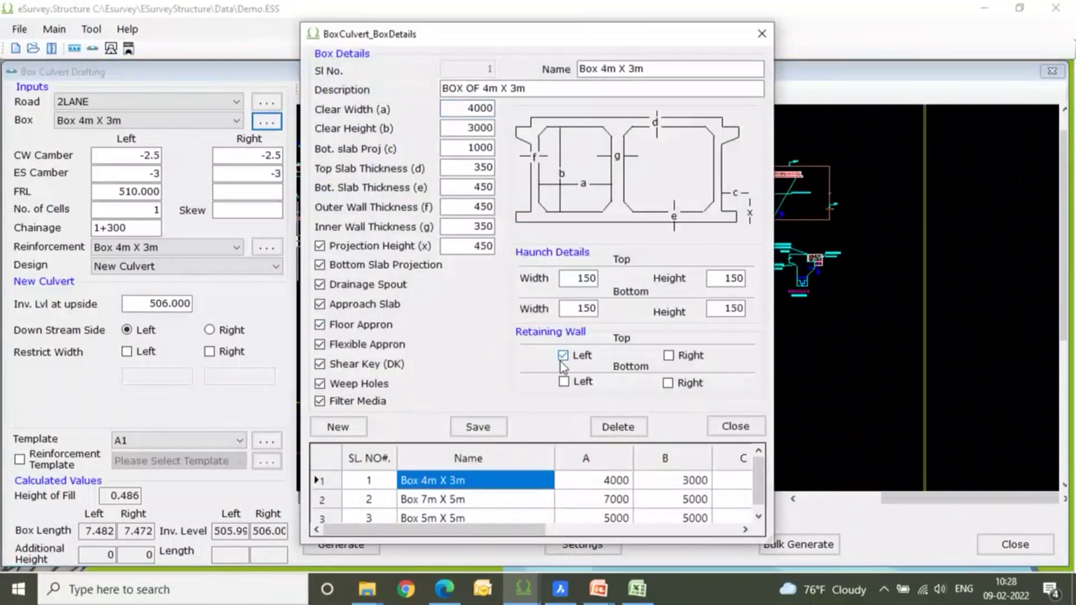
pyautogui.click(678, 358)
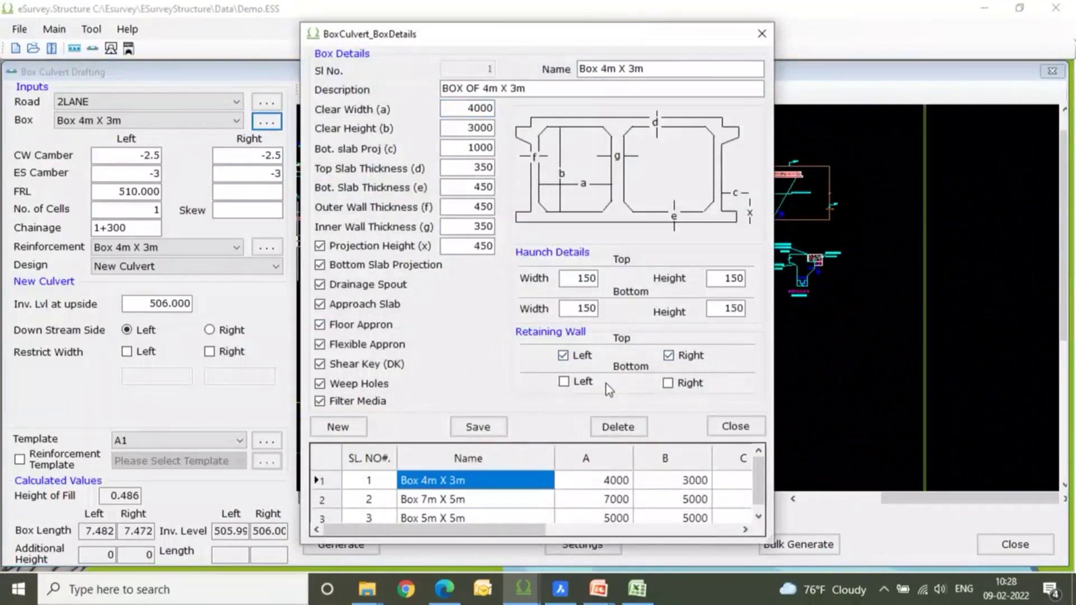
pyautogui.click(583, 384)
pyautogui.click(692, 386)
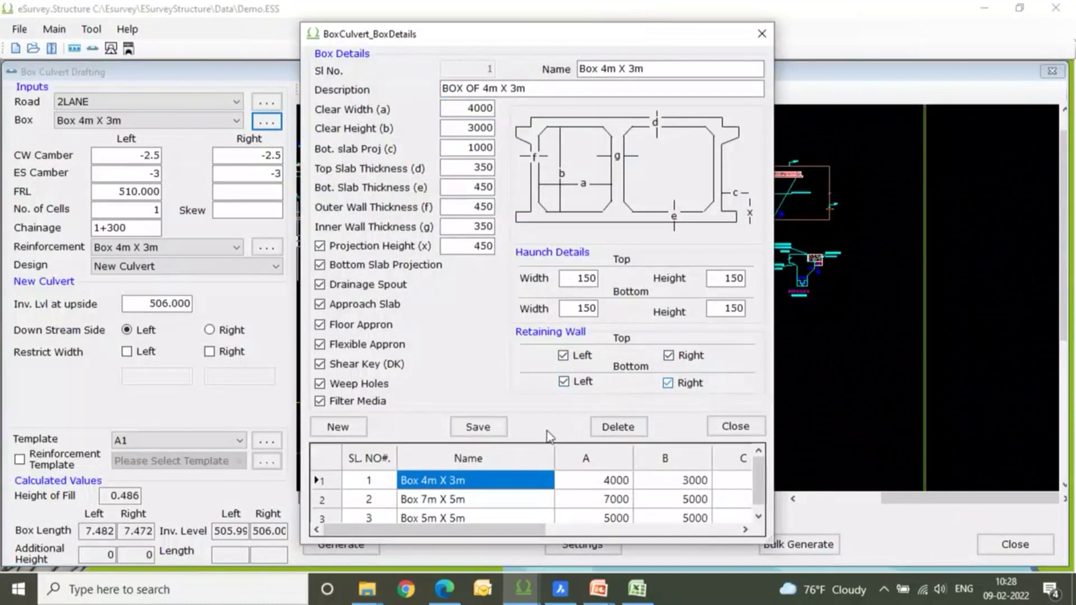
pyautogui.click(492, 431)
pyautogui.click(554, 337)
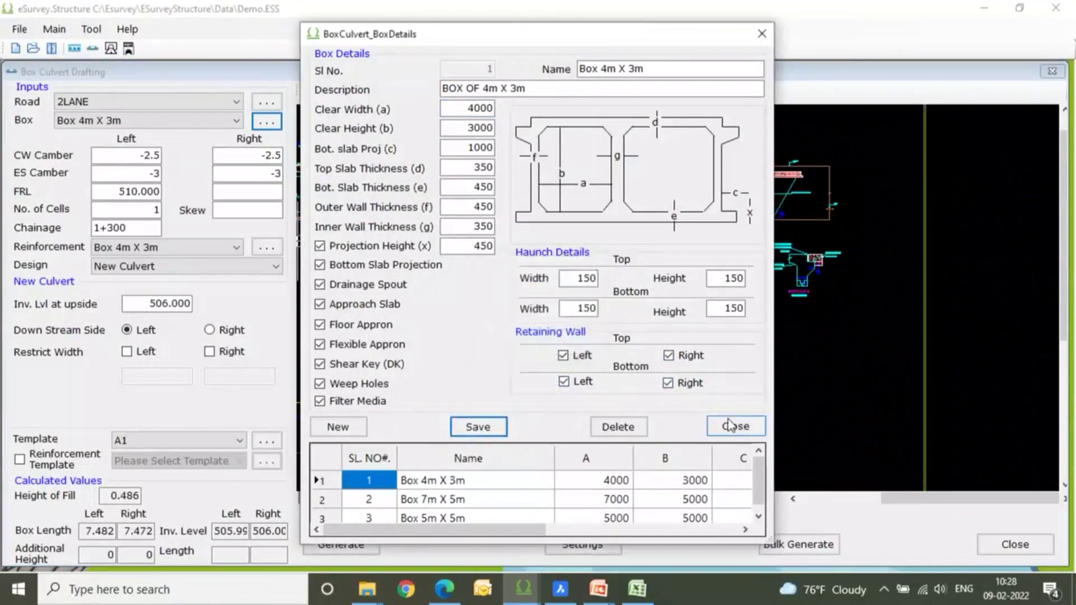
pyautogui.click(735, 425)
pyautogui.click(354, 543)
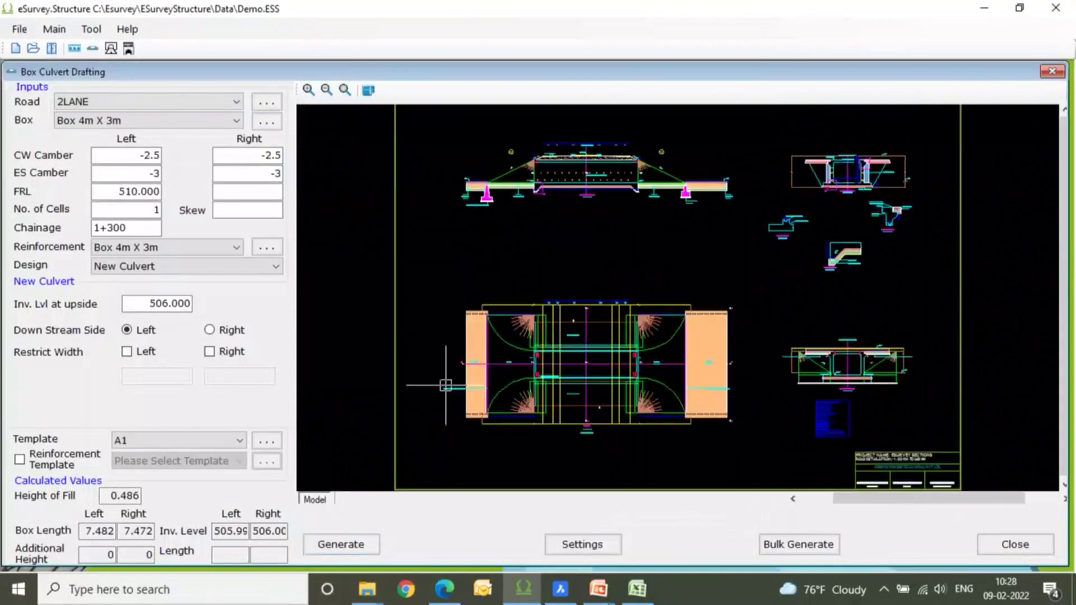
# Check the plan, section A-A and section B-B of the culvert drawing generated with retaining walls.
pyautogui.scroll(3, 595, 330)
pyautogui.scroll(-1, 595, 330)
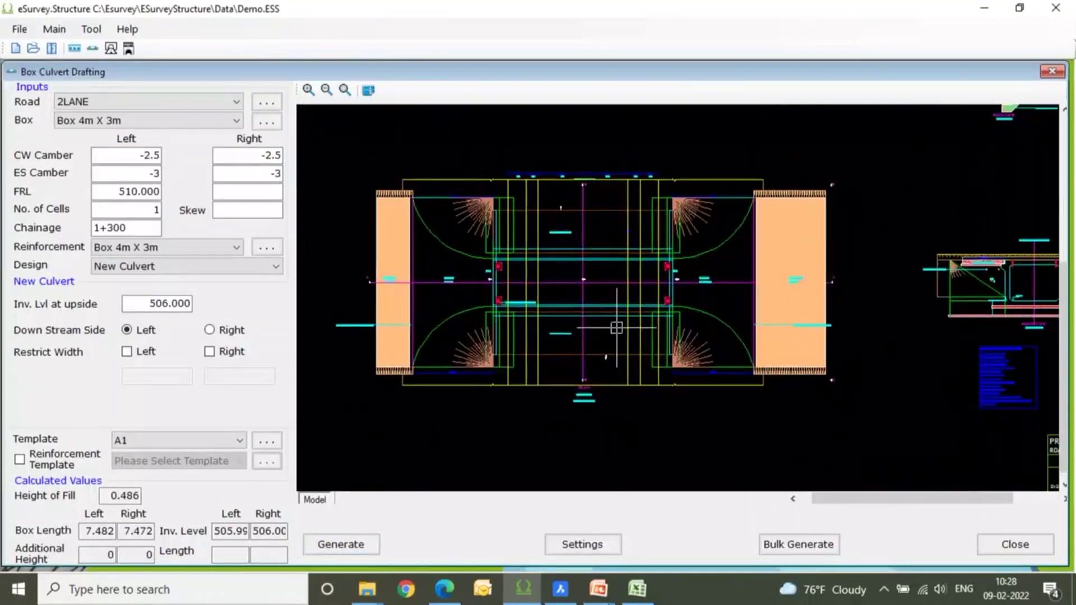
pyautogui.scroll(2, 617, 327)
pyautogui.scroll(-4, 625, 336)
pyautogui.moveTo(565, 143); pyautogui.dragTo(566, 364, button='middle')
pyautogui.scroll(3, 560, 274)
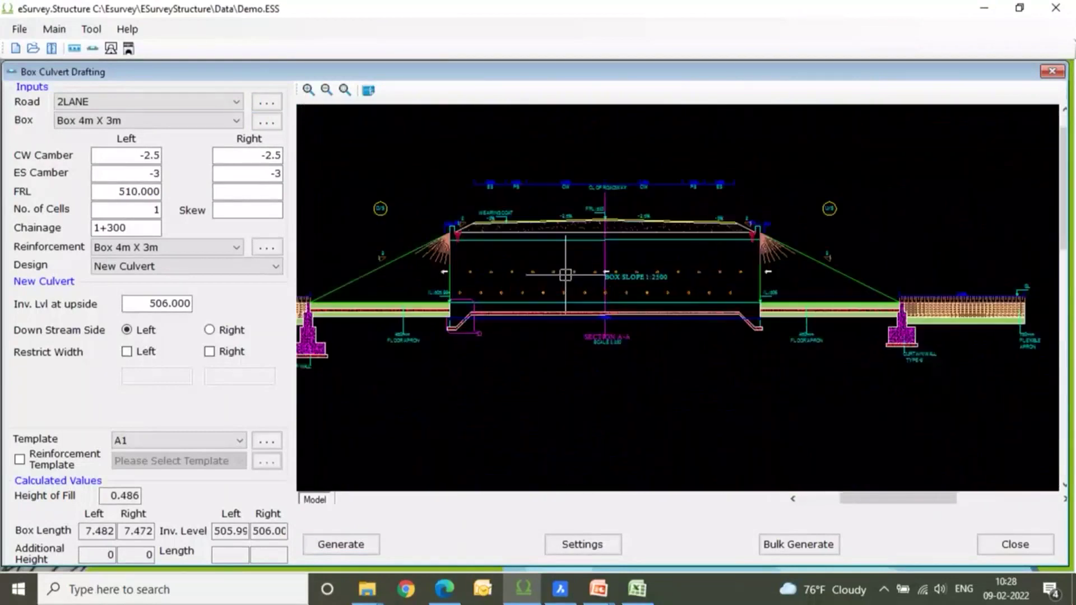
pyautogui.scroll(-3, 564, 274)
pyautogui.moveTo(696, 301); pyautogui.dragTo(728, 296, button='middle')
pyautogui.scroll(1, 728, 296)
pyautogui.scroll(2, 667, 283)
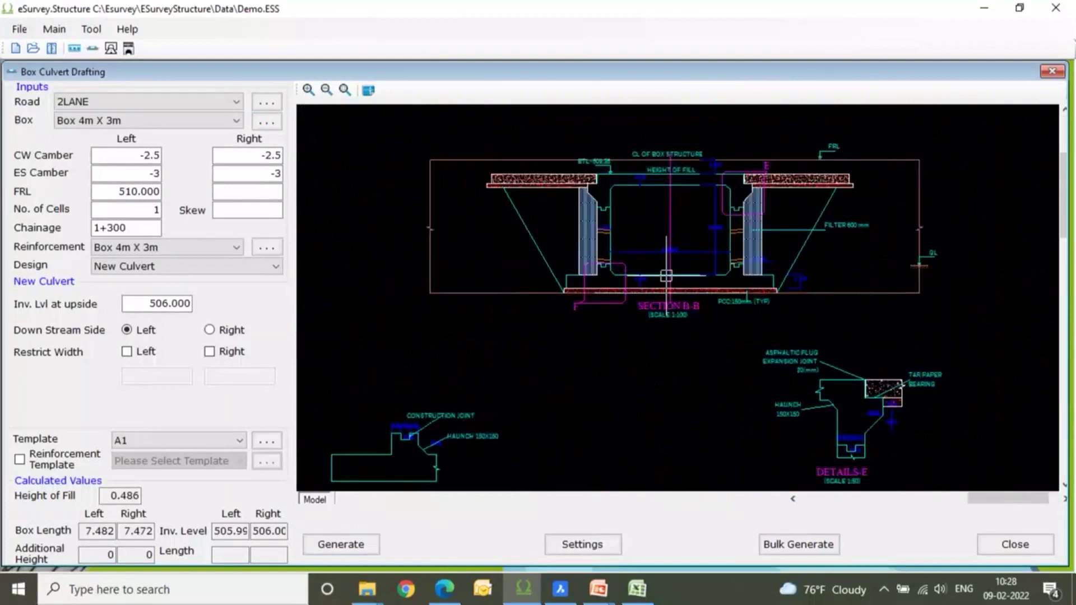